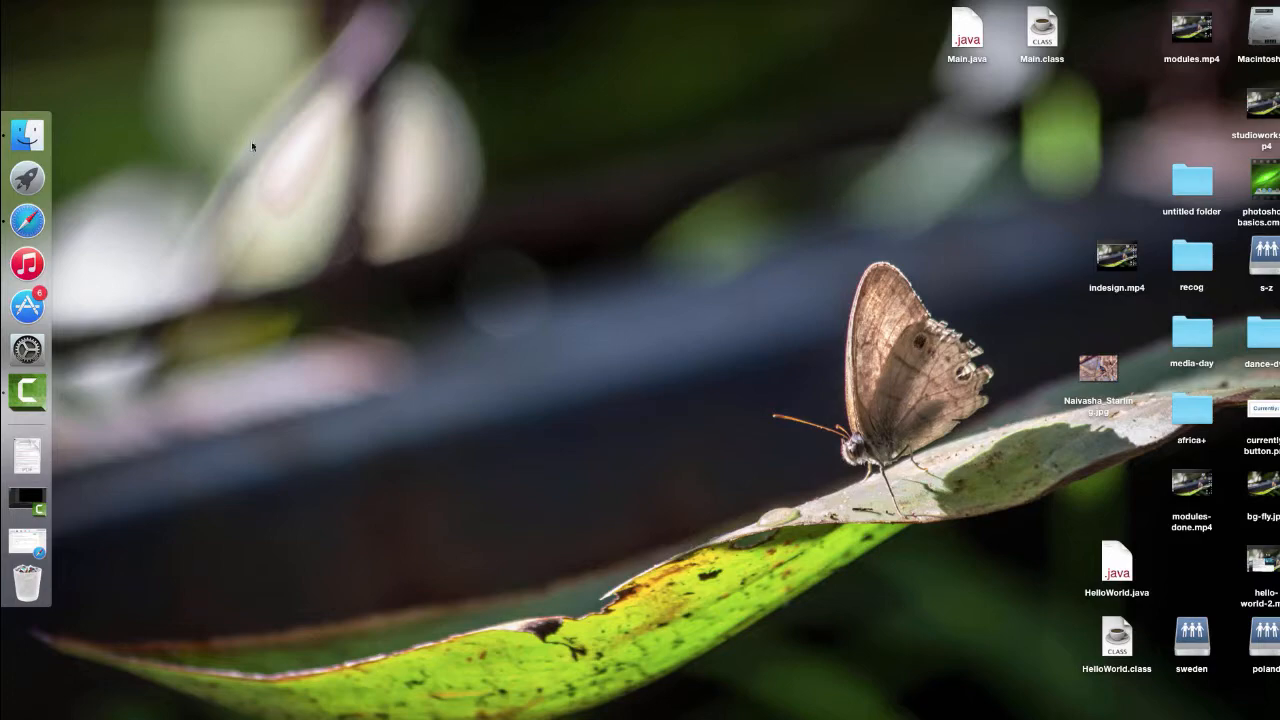
- Launch StudioWorks and log in with the project number, username and account password
left_click(27, 178)
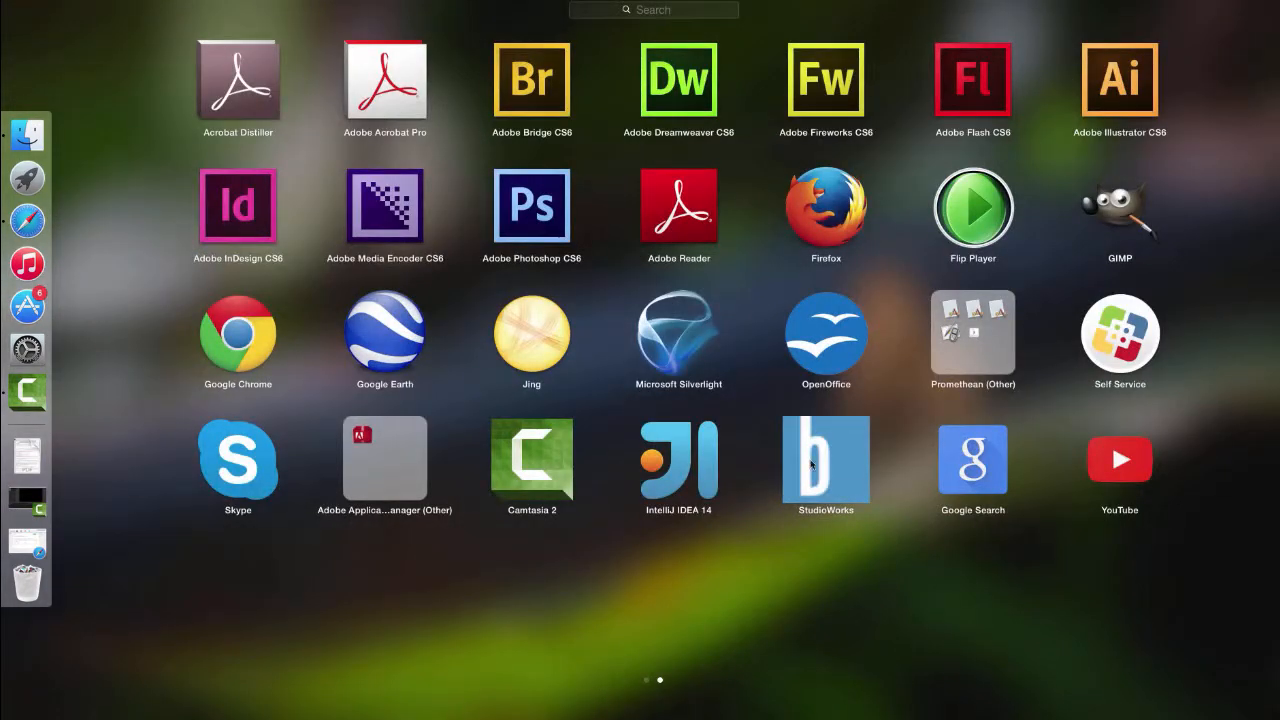
left_click(811, 464)
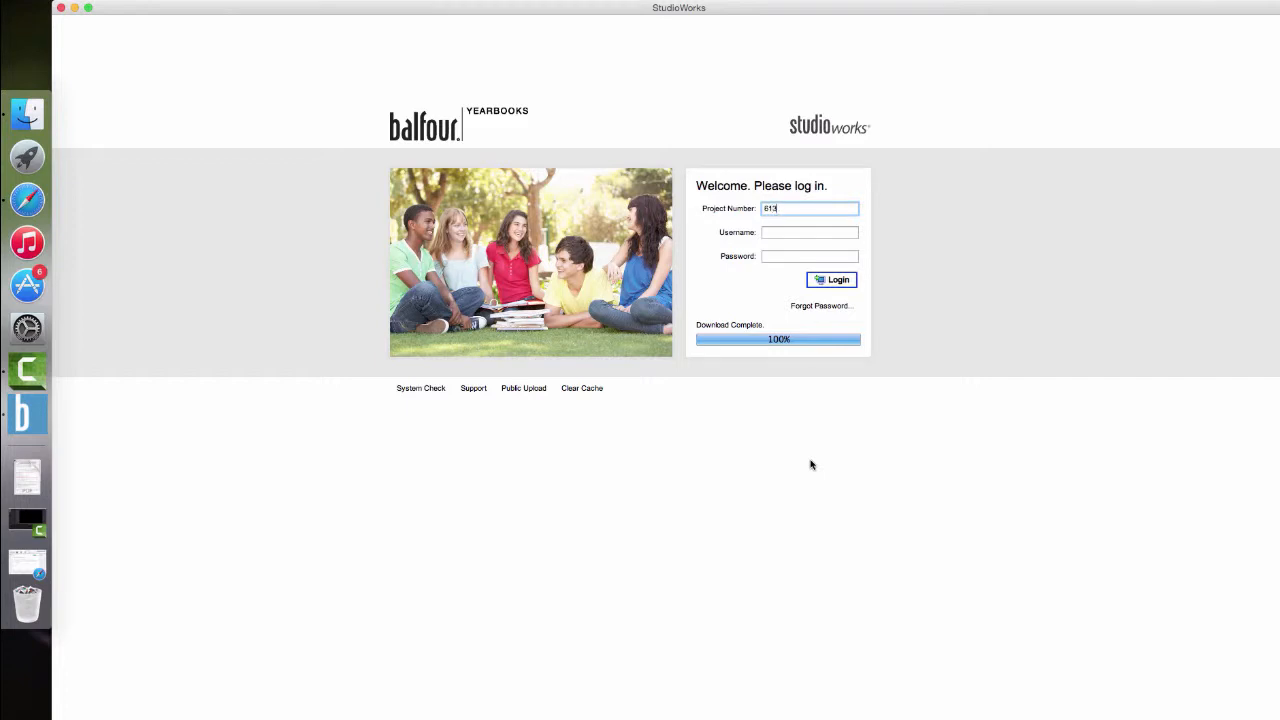
key("Tab")
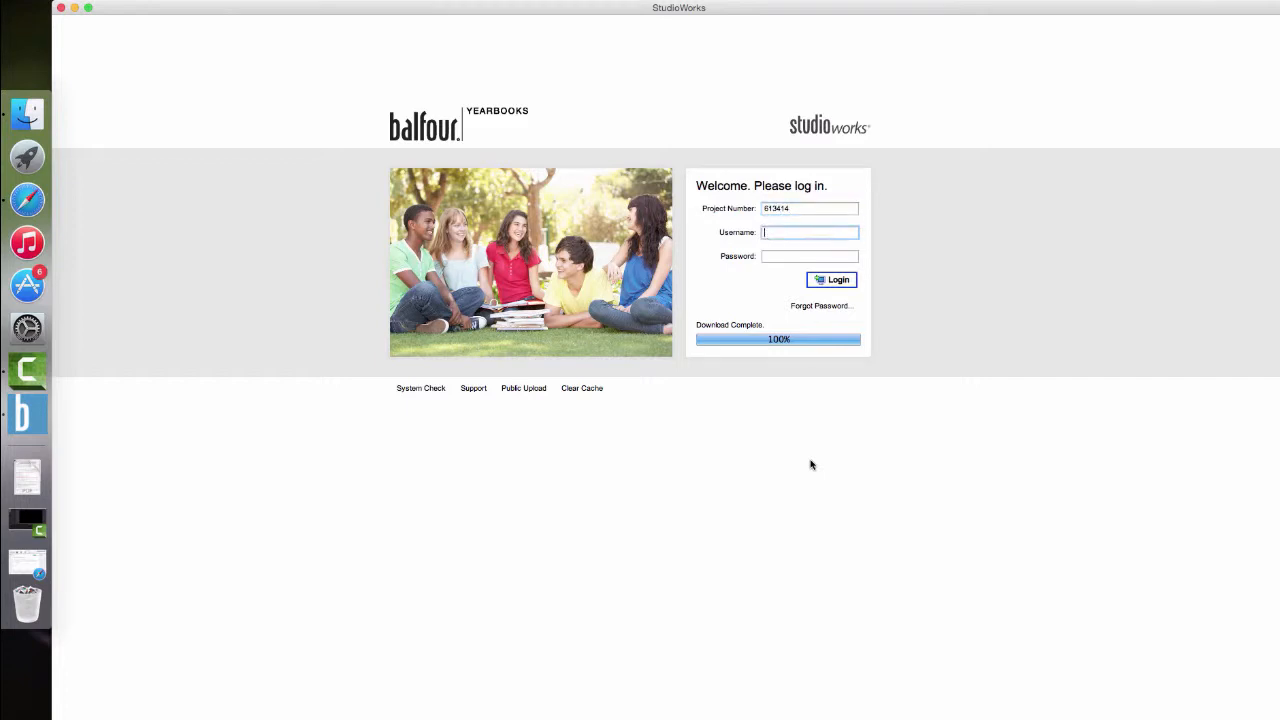
key("Tab")
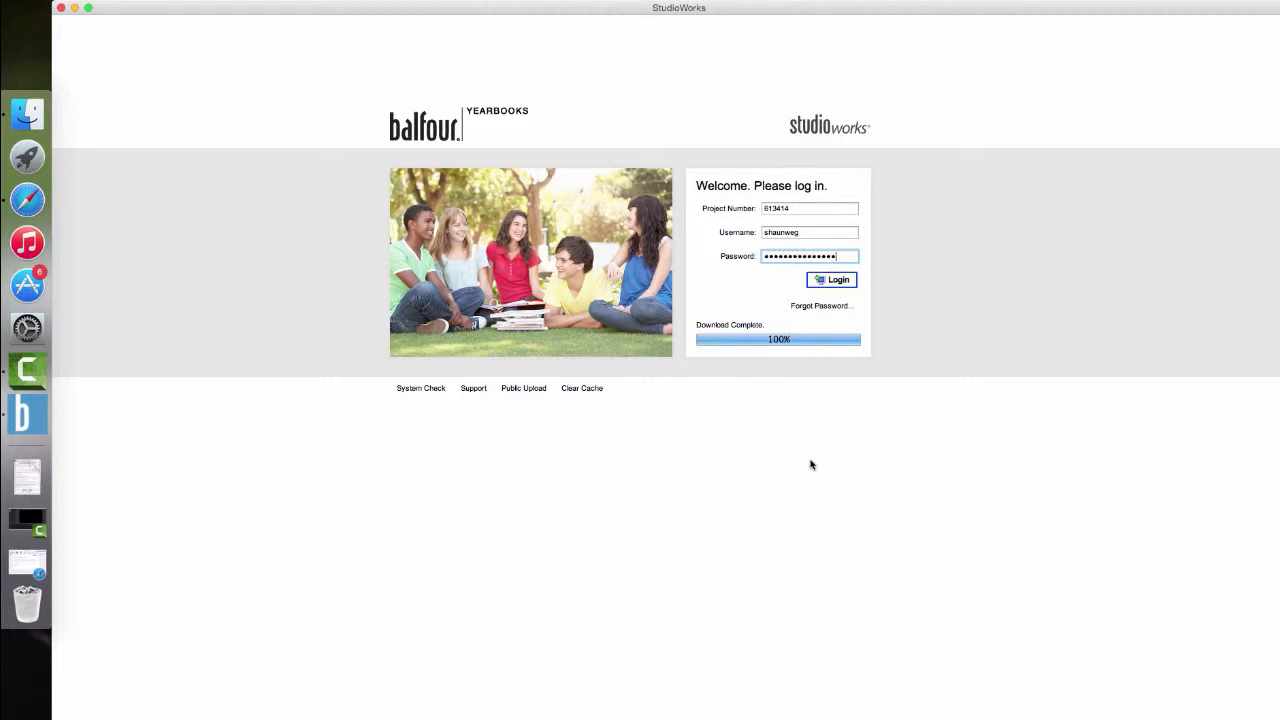
left_click(828, 284)
left_click(764, 402)
key("Return")
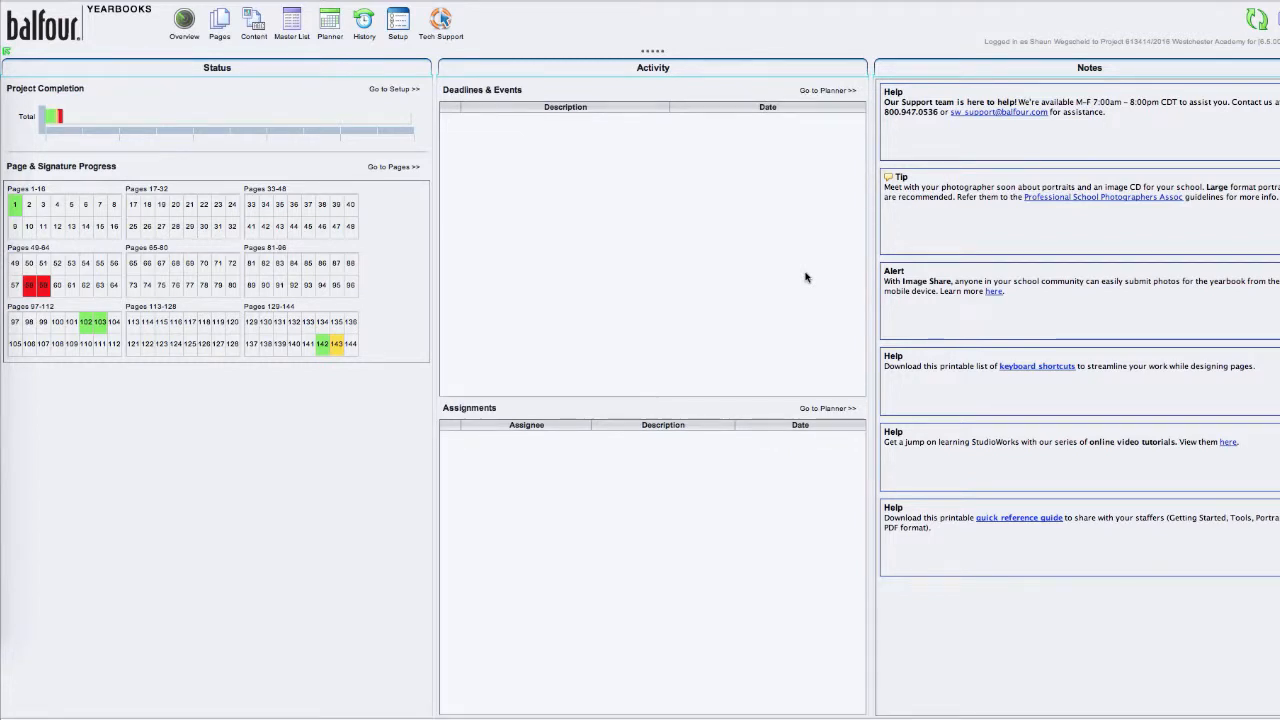
- Open the spread of pages 142-143 for editing and decline recovery of its backup document
left_click(250, 20)
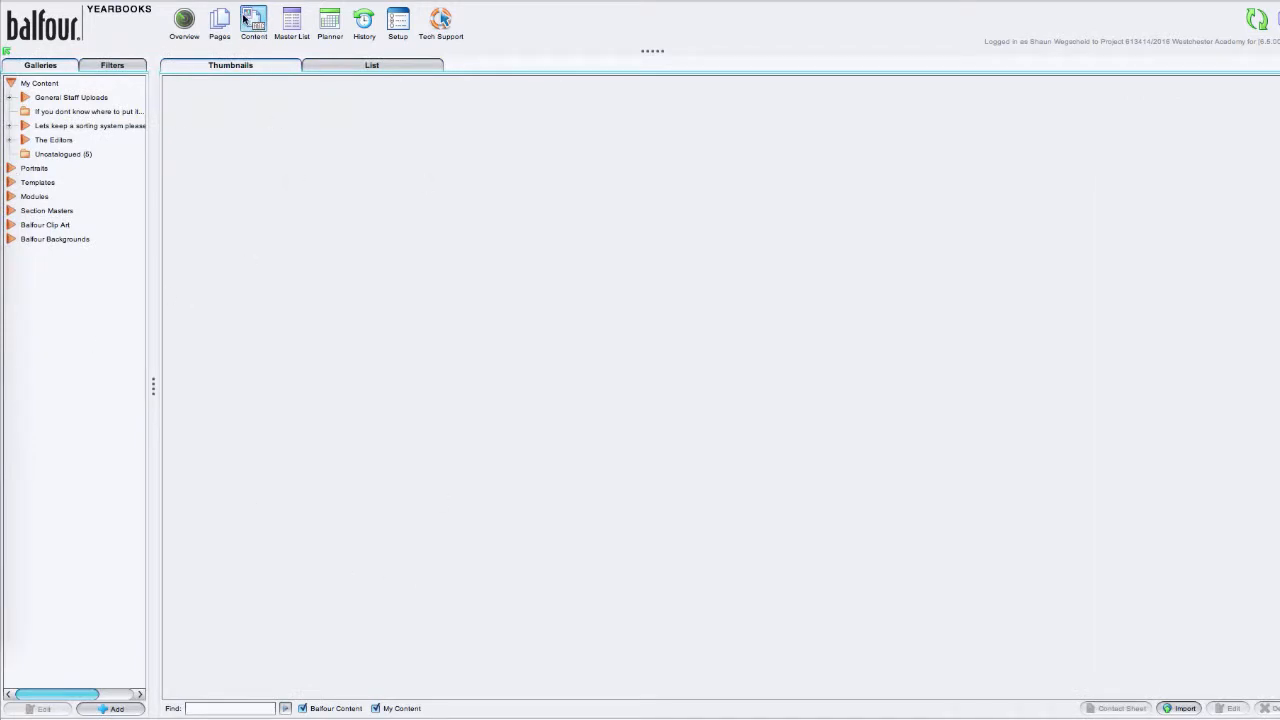
left_click(221, 22)
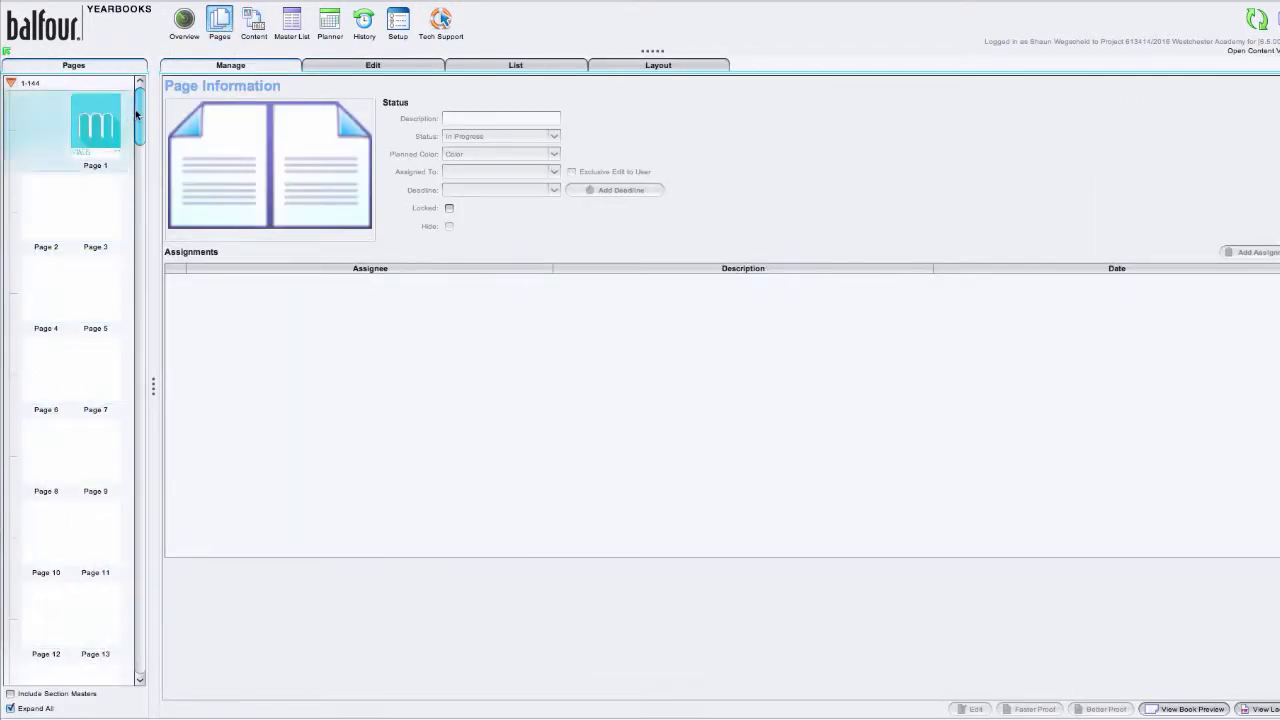
left_click_drag(141, 118, 141, 637)
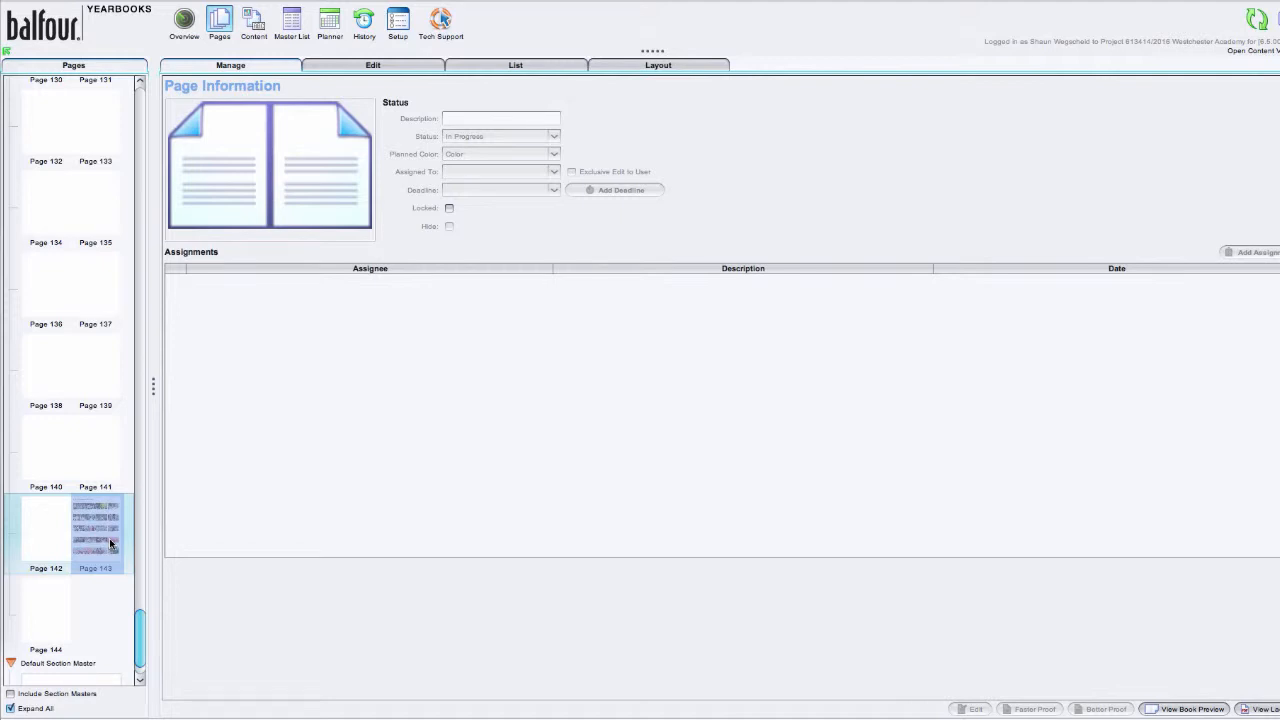
double_click(109, 538)
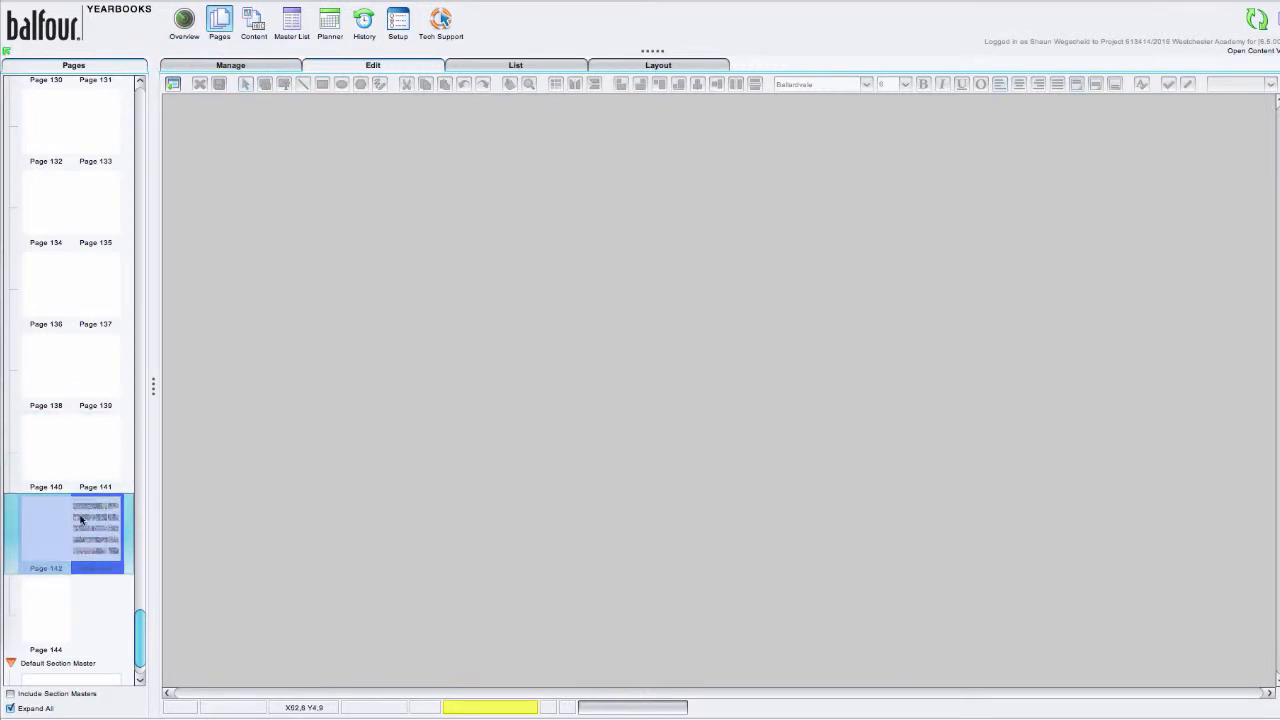
double_click(80, 525)
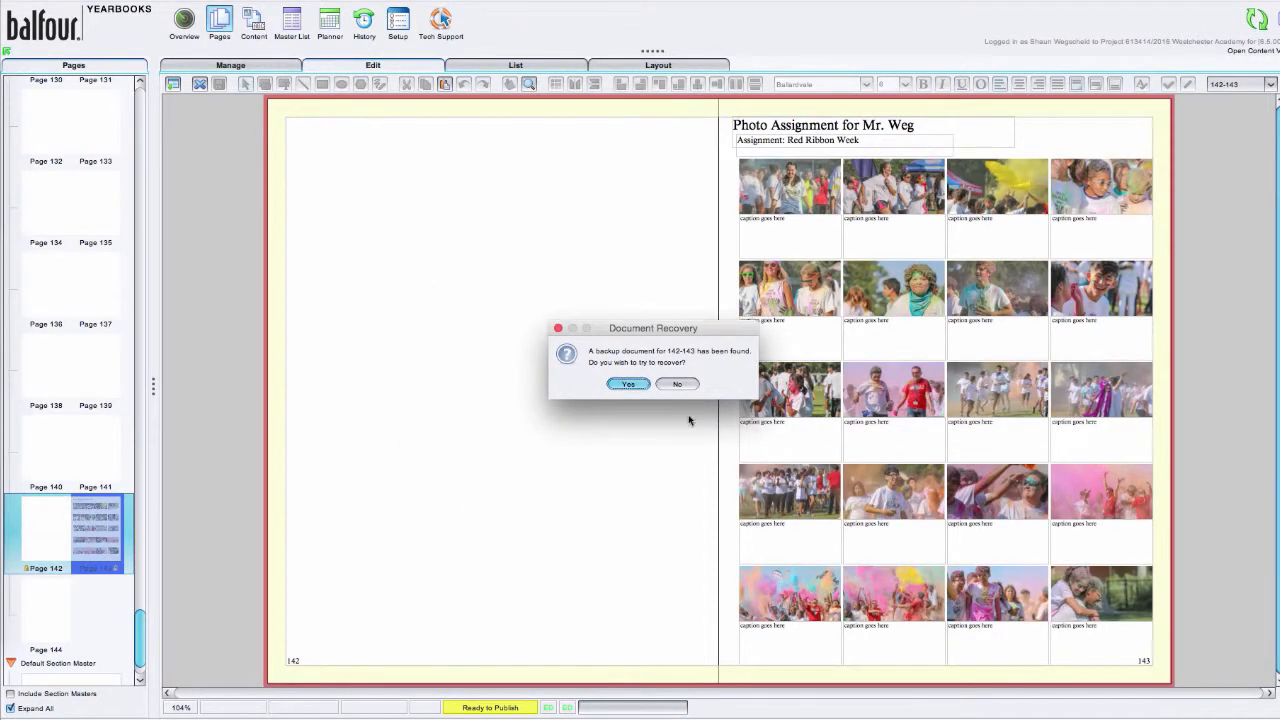
left_click(677, 385)
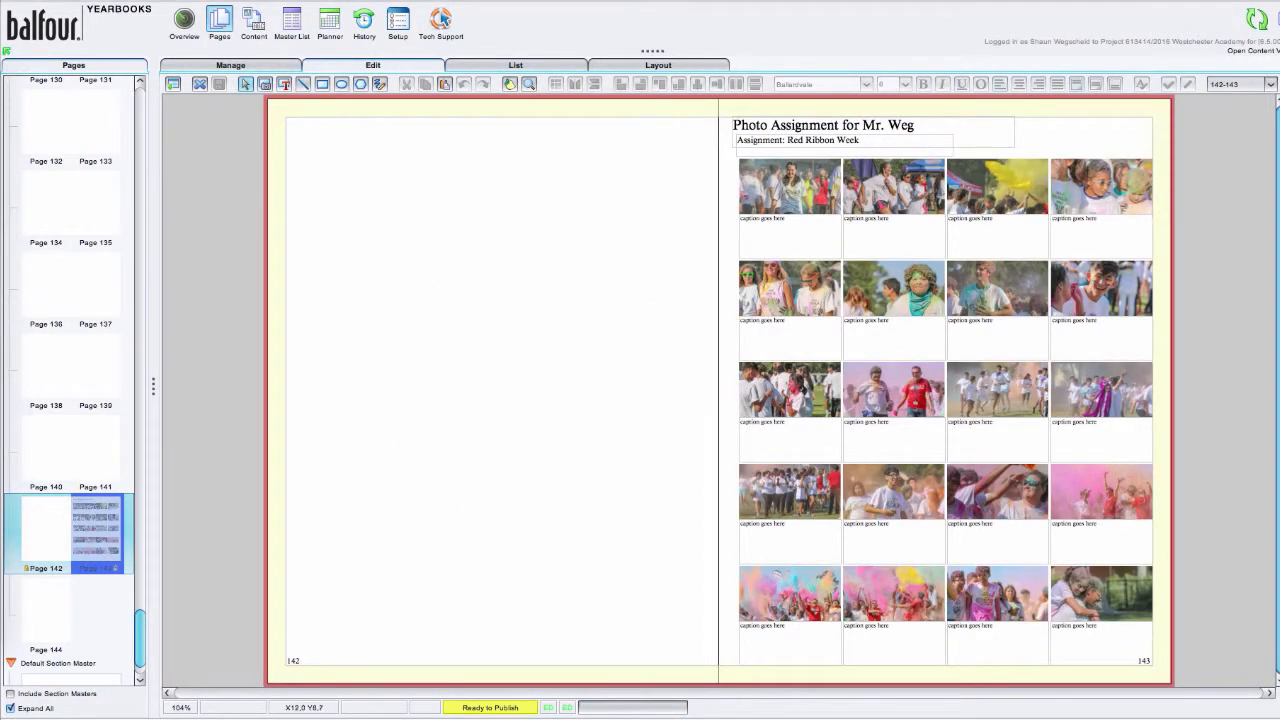
- Close the 142-143 spread and open page 143 on its own for editing
left_click(201, 86)
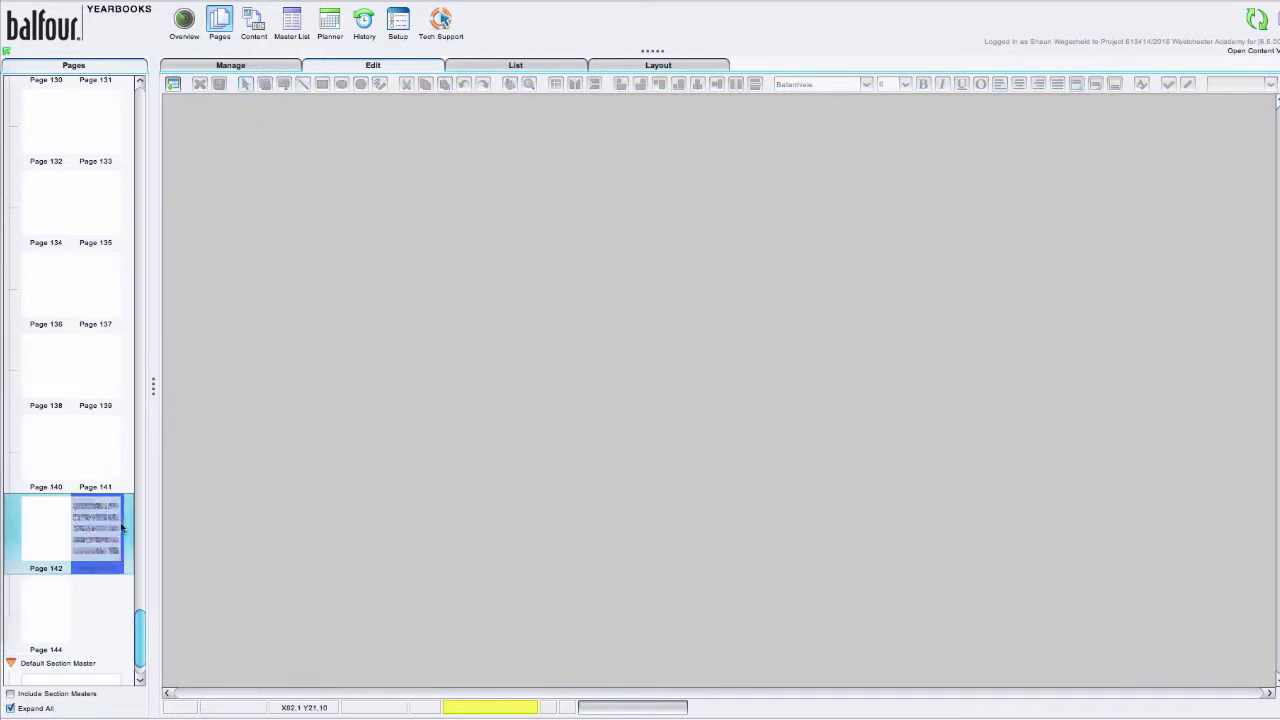
left_click(72, 552)
double_click(114, 531)
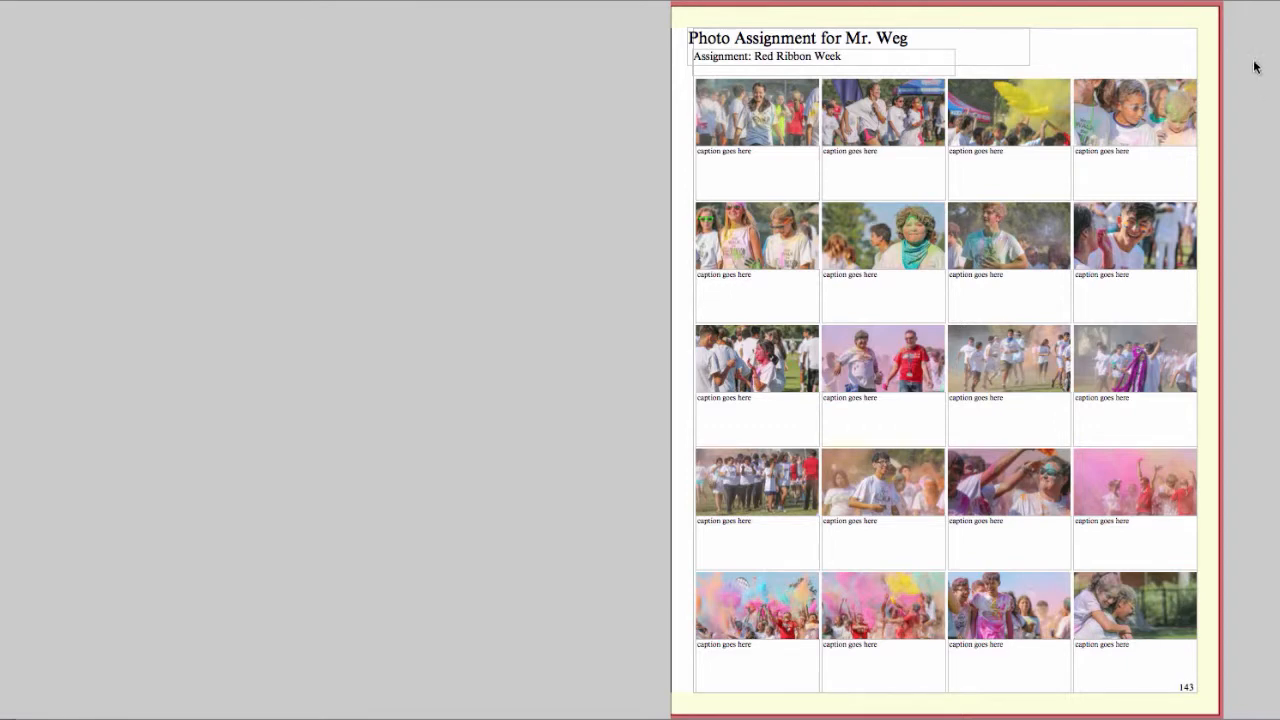
- Select all titles, photos and captions on page 143 together, and clear the selection
left_click_drag(1254, 60, 683, 128)
left_click(1251, 338)
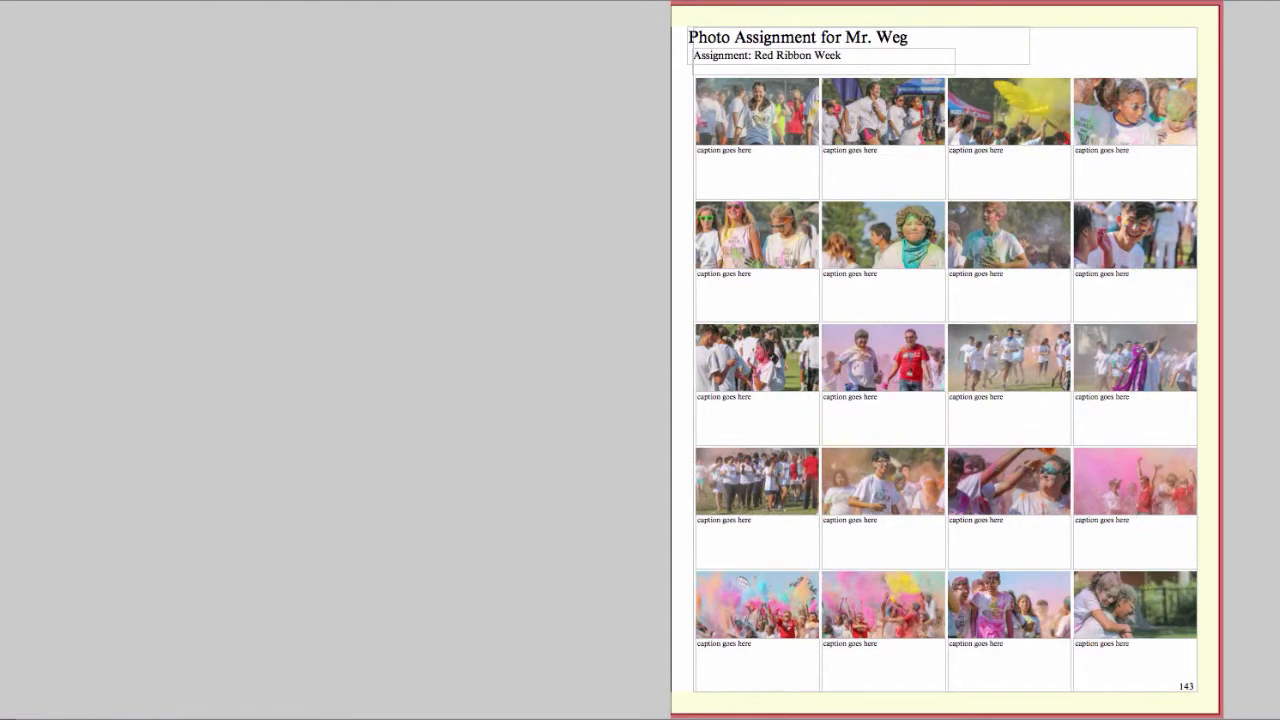
left_click_drag(1265, 25, 757, 705)
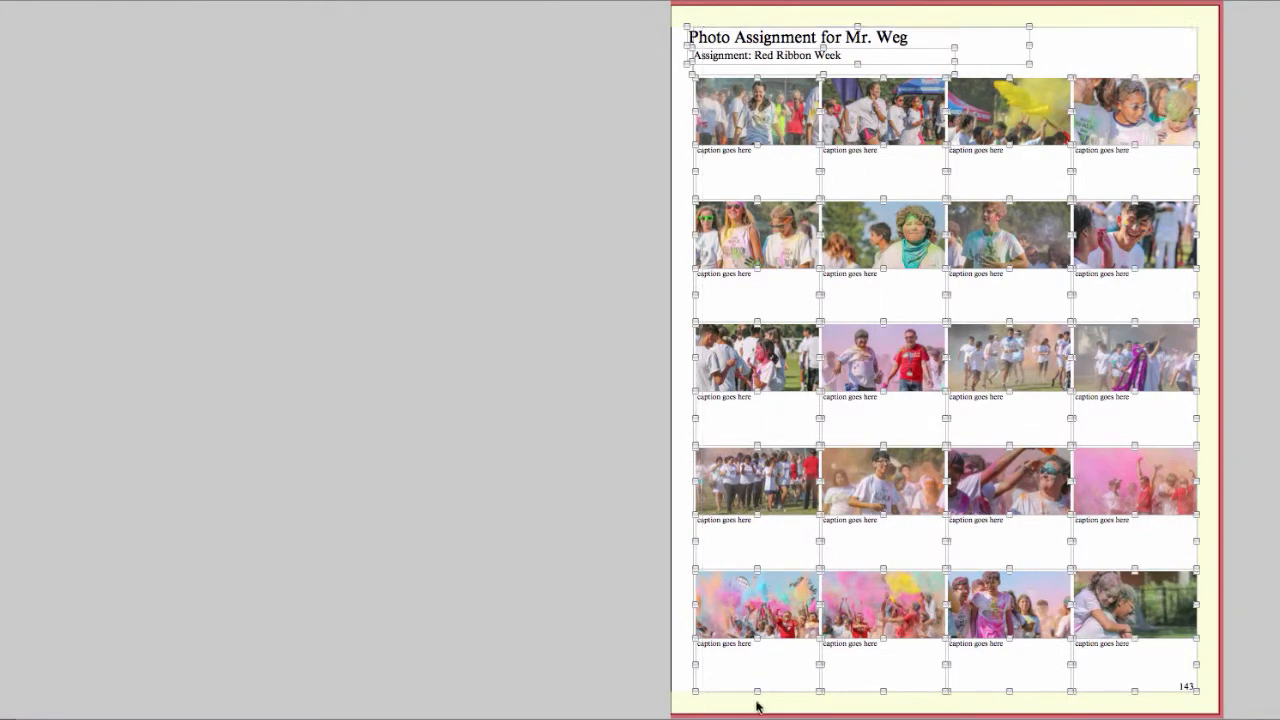
left_click(1230, 523)
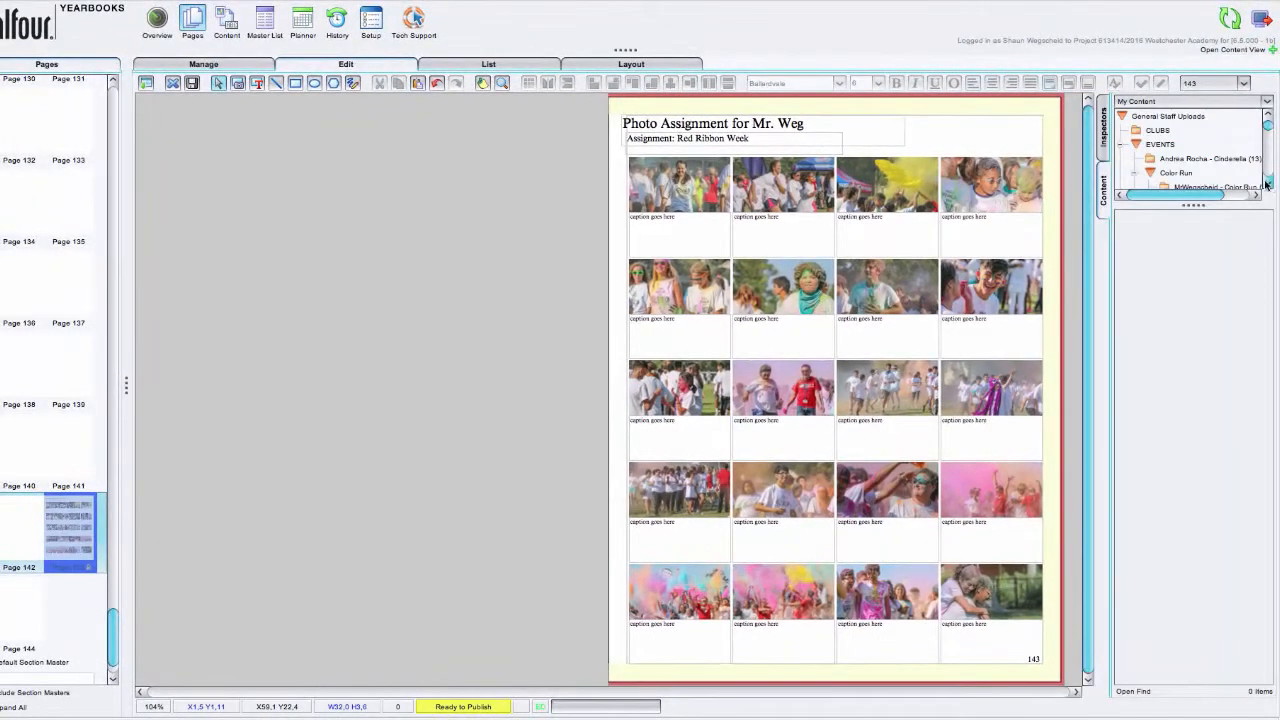
- Enlarge the content gallery list and browse the My Modules collection
left_click_drag(1186, 206, 1189, 340)
left_click(1156, 102)
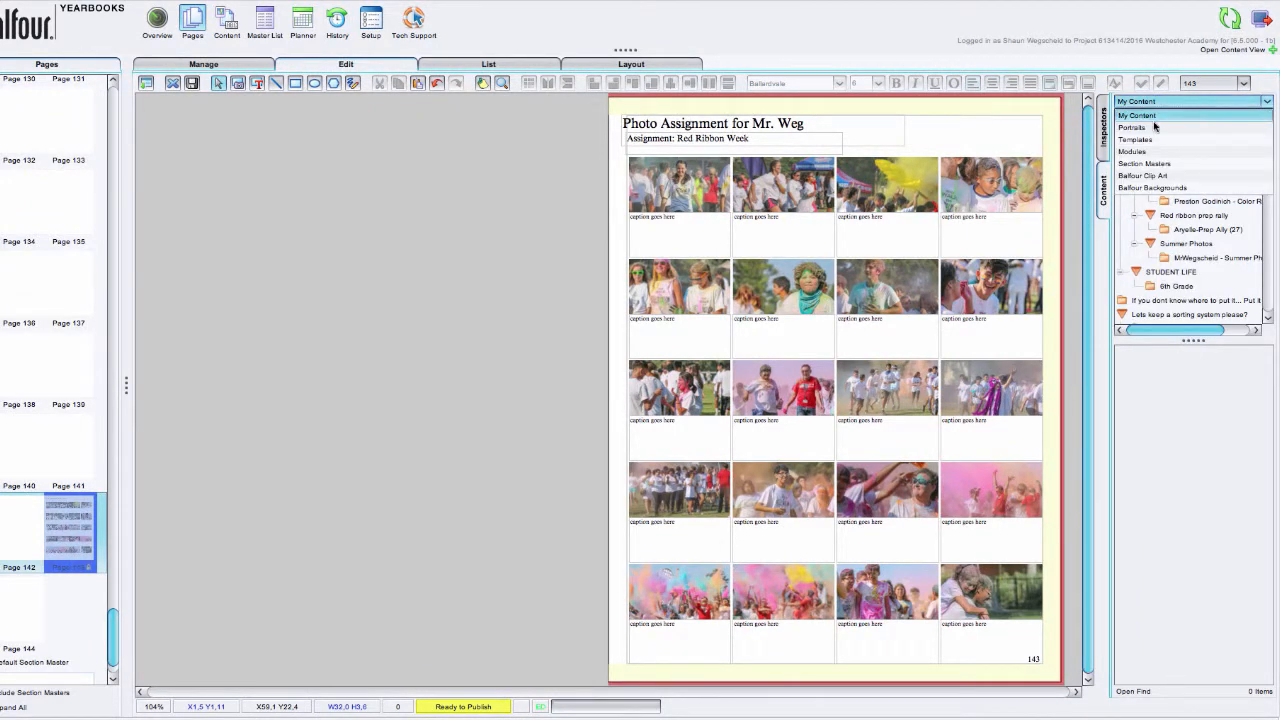
left_click(1148, 152)
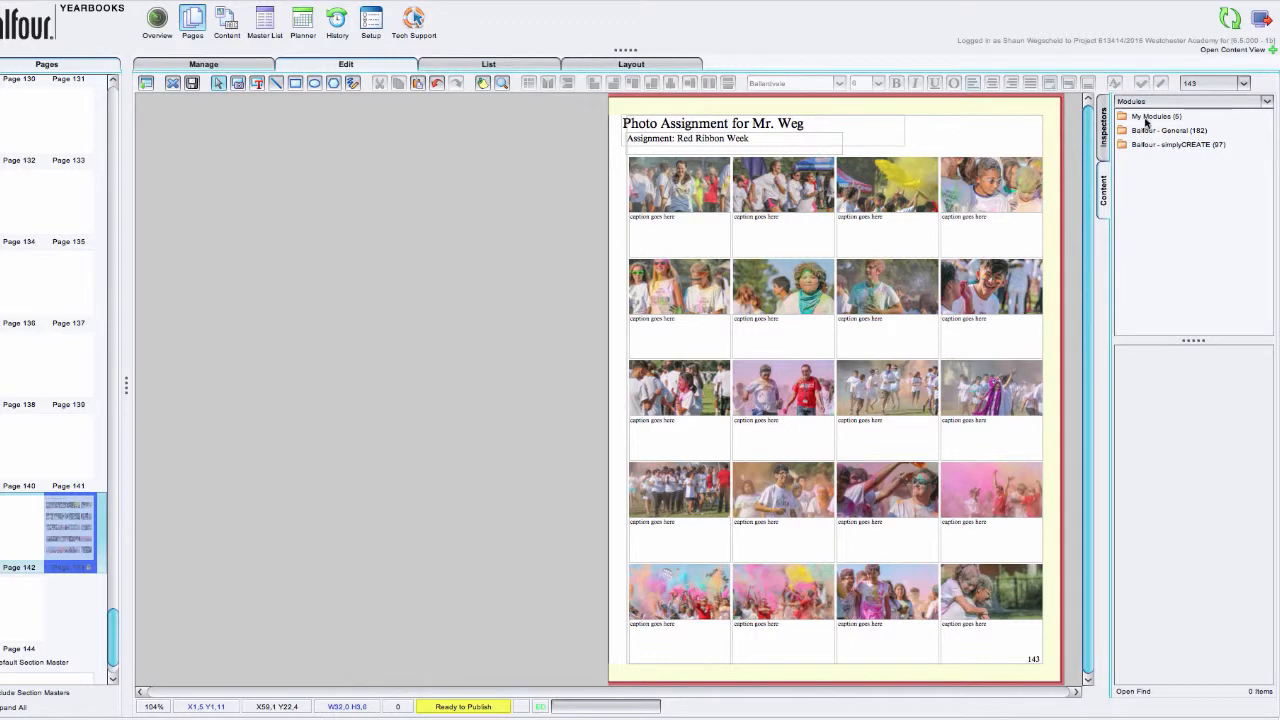
left_click(1150, 116)
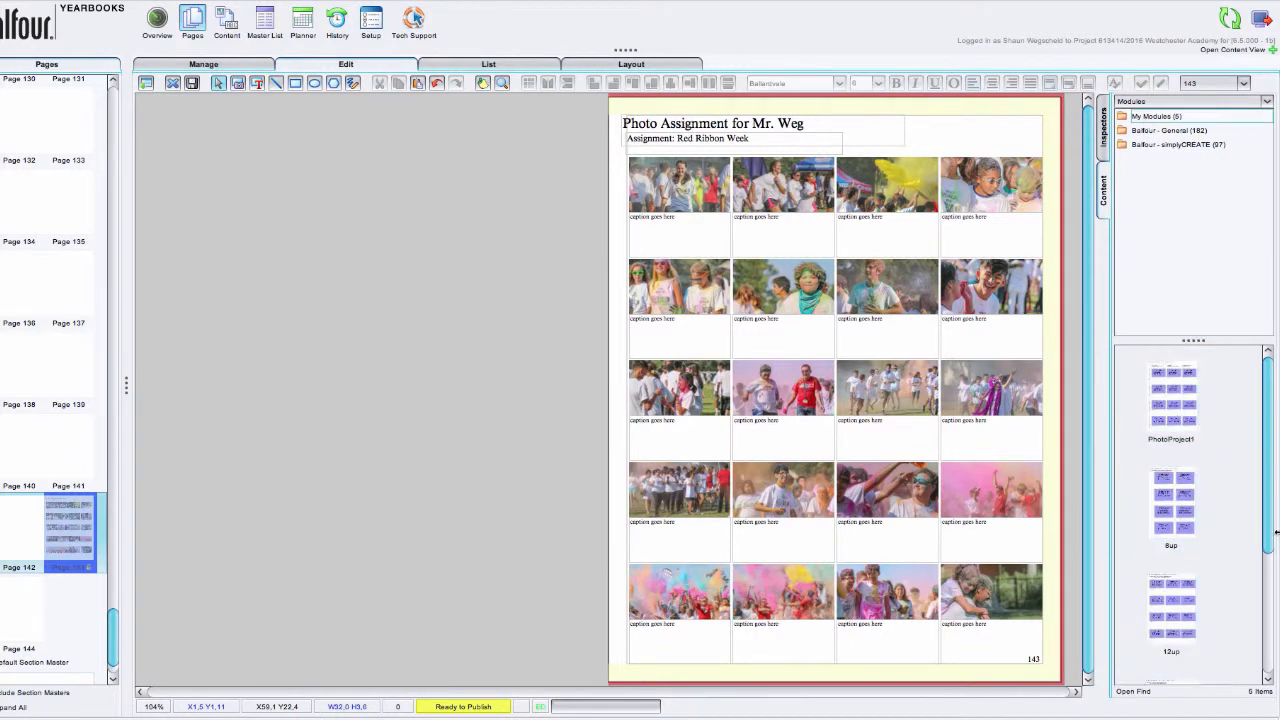
scroll(1262, 517, "down", 2)
scroll(1262, 517, "up", 2)
mouse_move(1267, 470)
left_mouse_down()
mouse_move(1267, 555)
mouse_move(1267, 470)
left_mouse_up()
- Place the 8up module on the pasteboard beside page 143 and collapse the content view to examine it
left_click(1167, 503)
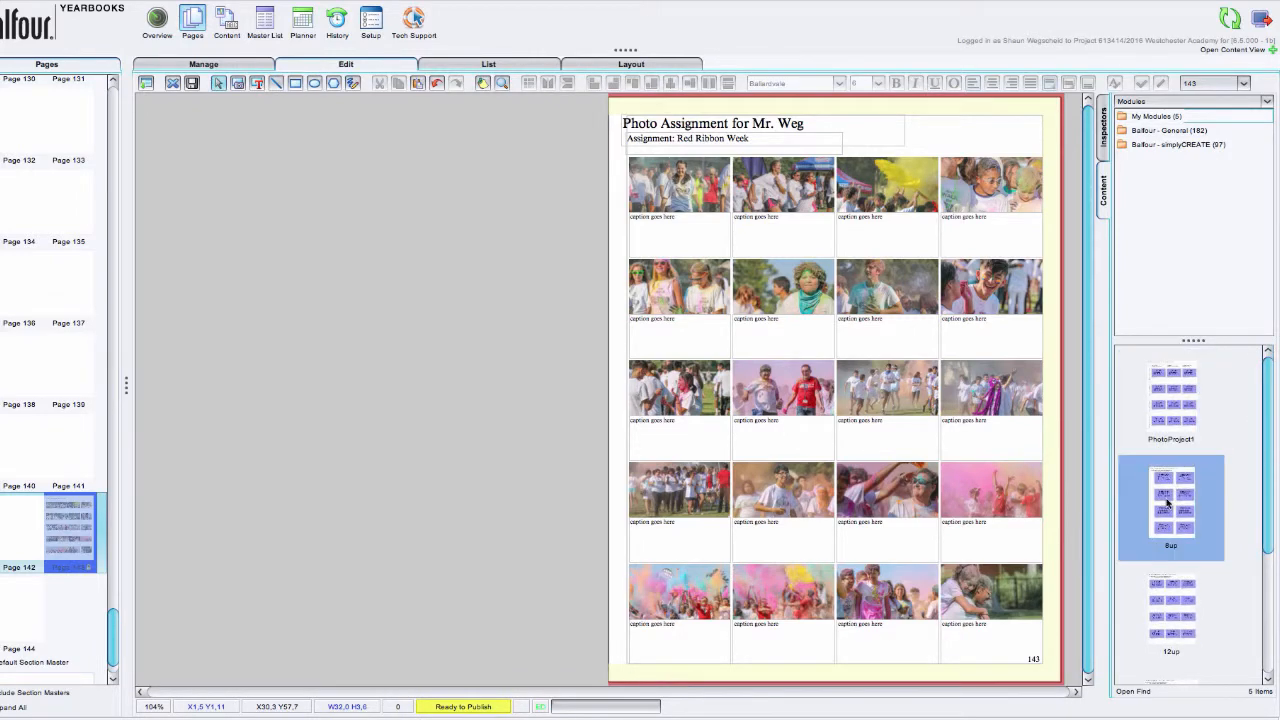
left_click_drag(1167, 503, 993, 175)
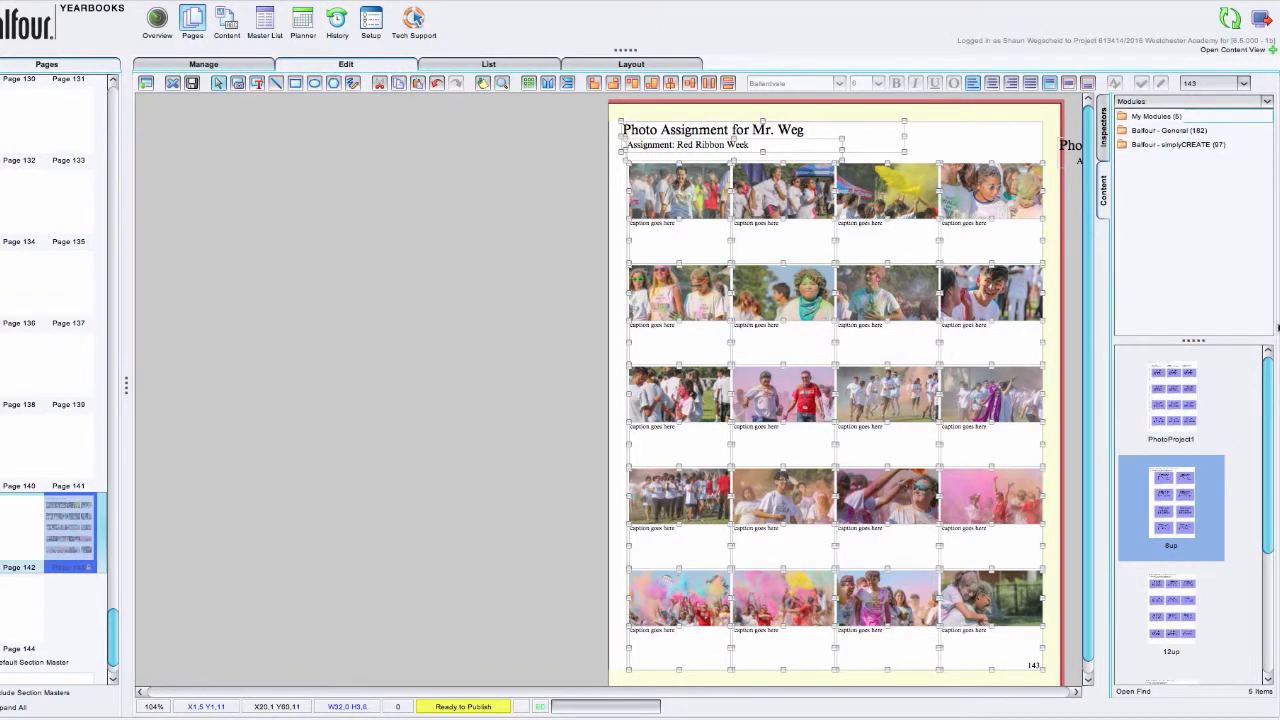
left_click(1106, 130)
left_click(1105, 130)
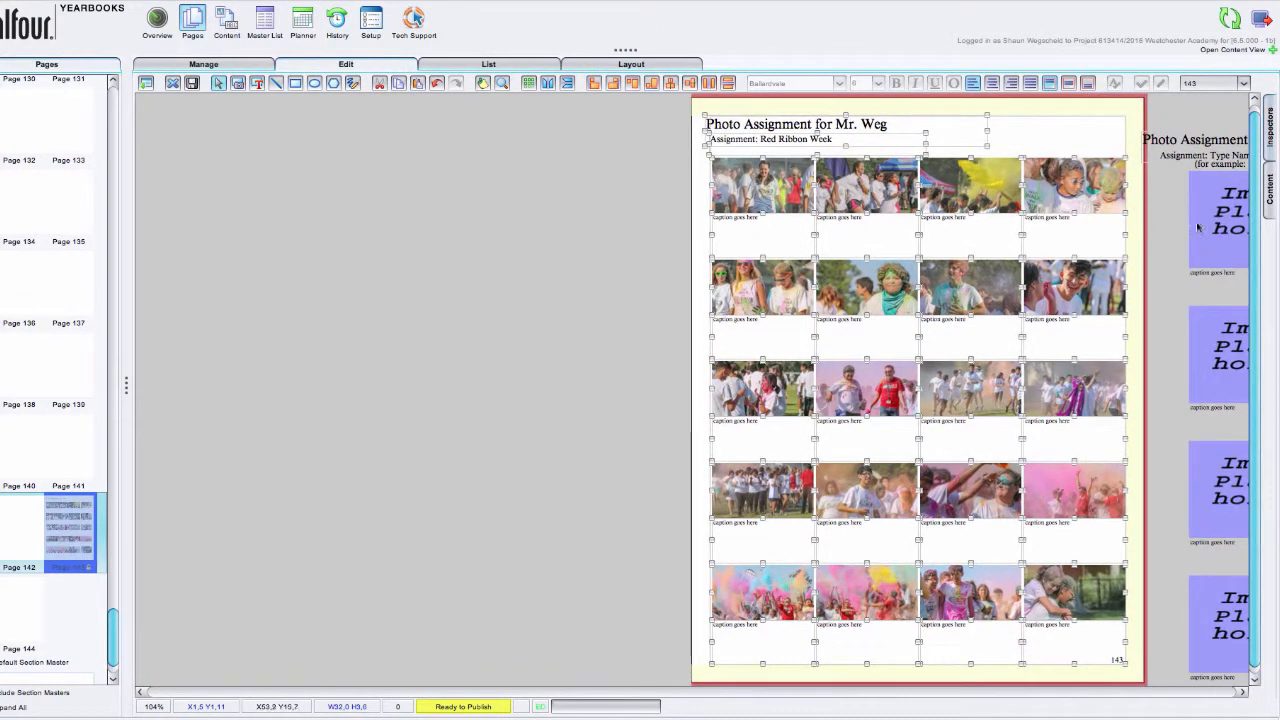
left_click(1207, 158)
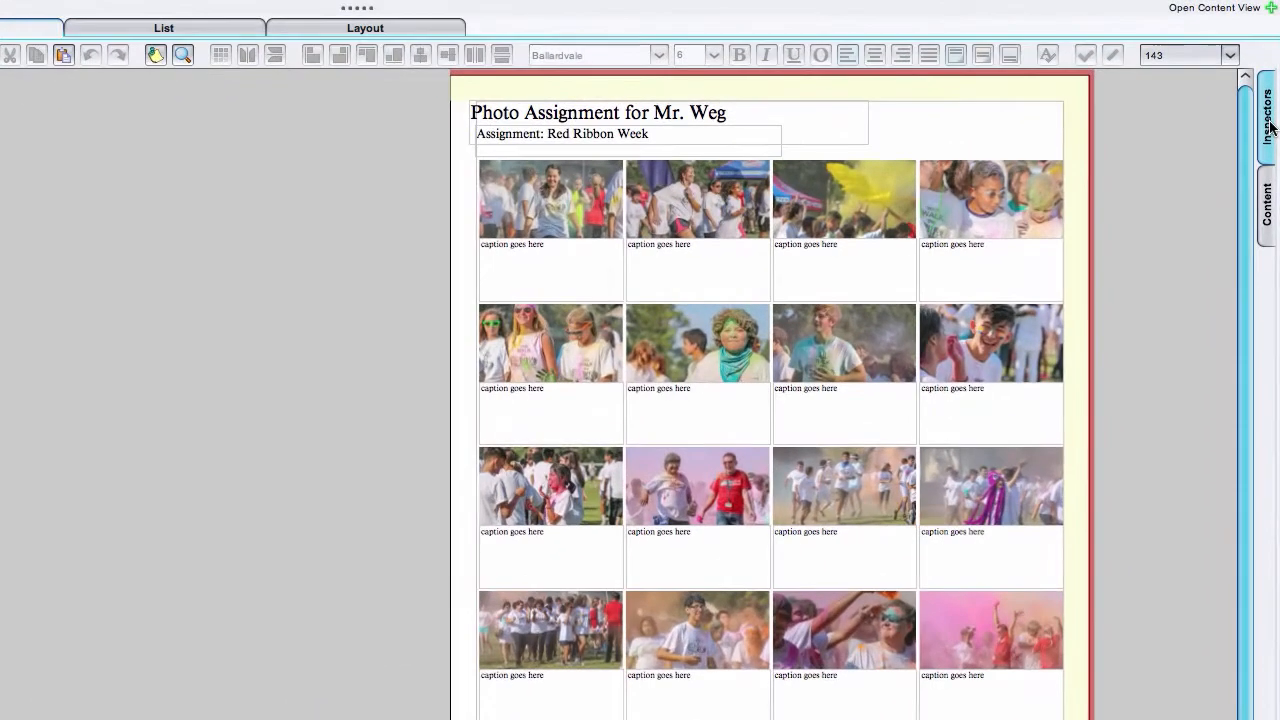
- Show the layer list of page 143 in the Page Inspector
left_click(1268, 120)
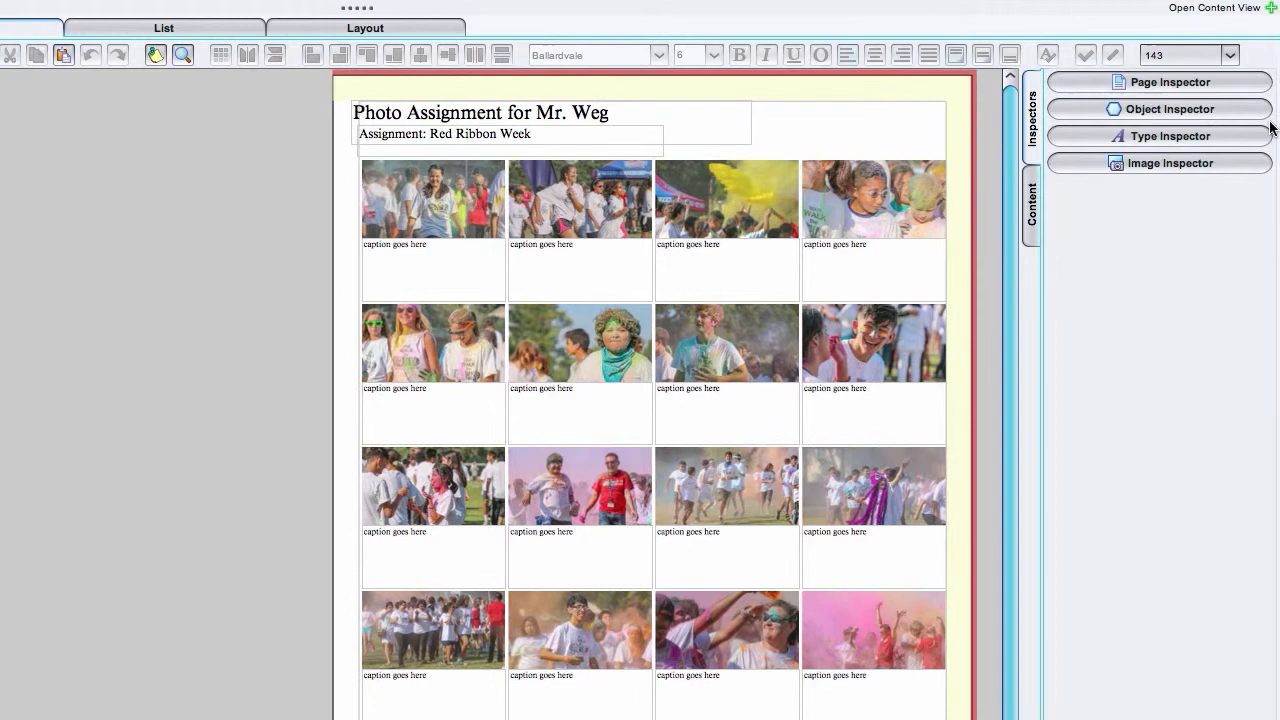
left_click(1162, 84)
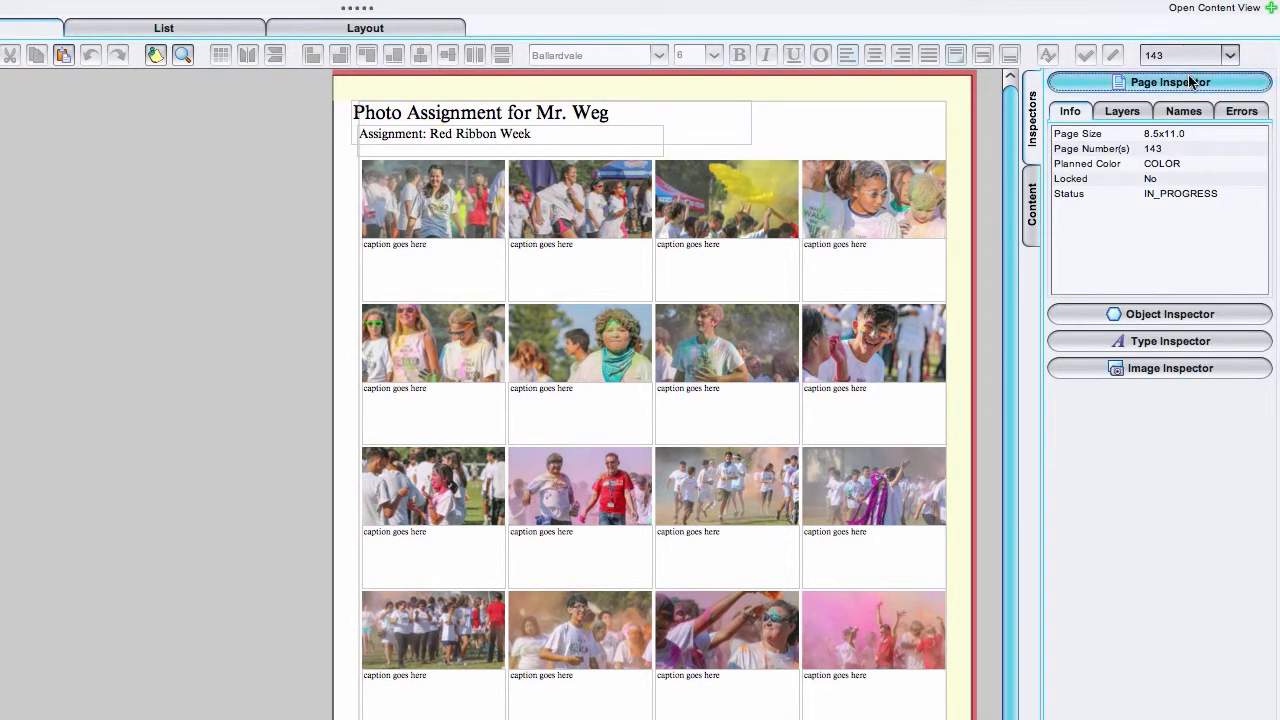
left_click(1121, 112)
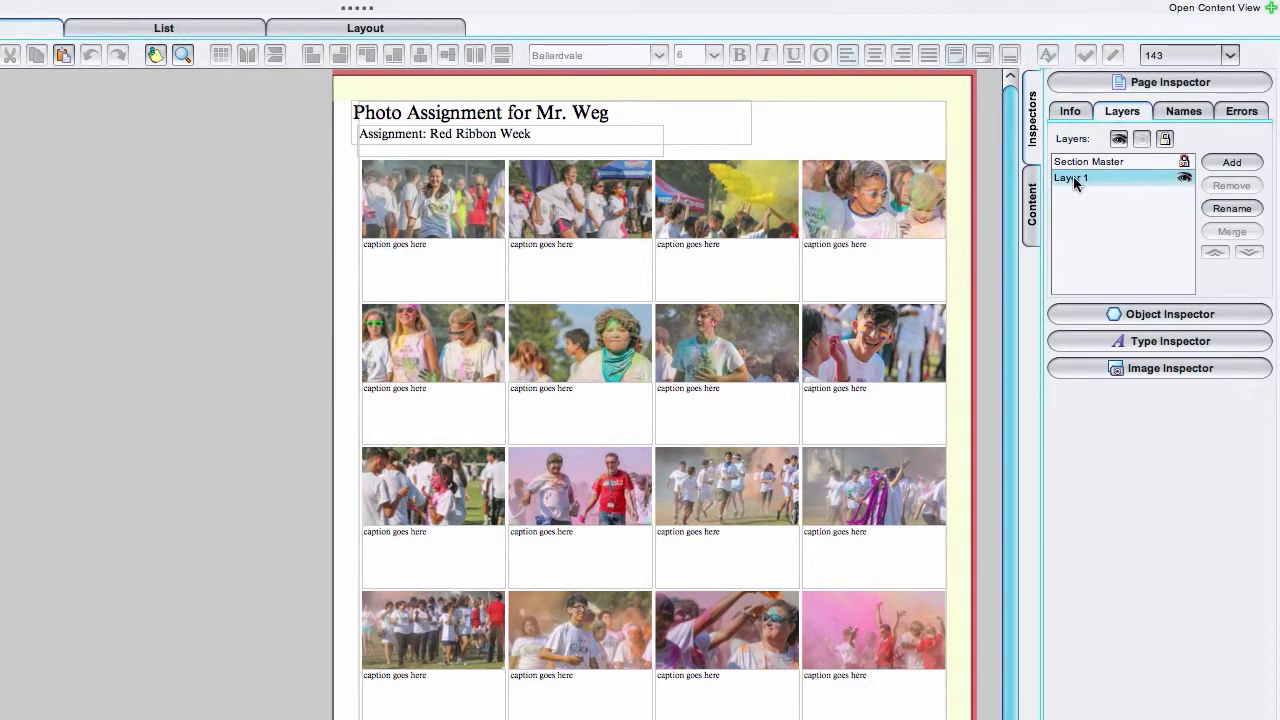
- Rename Layer 1 as "OoC2: Red Ribbon Week"
left_click(1128, 162)
left_click(1131, 180)
left_click(1227, 209)
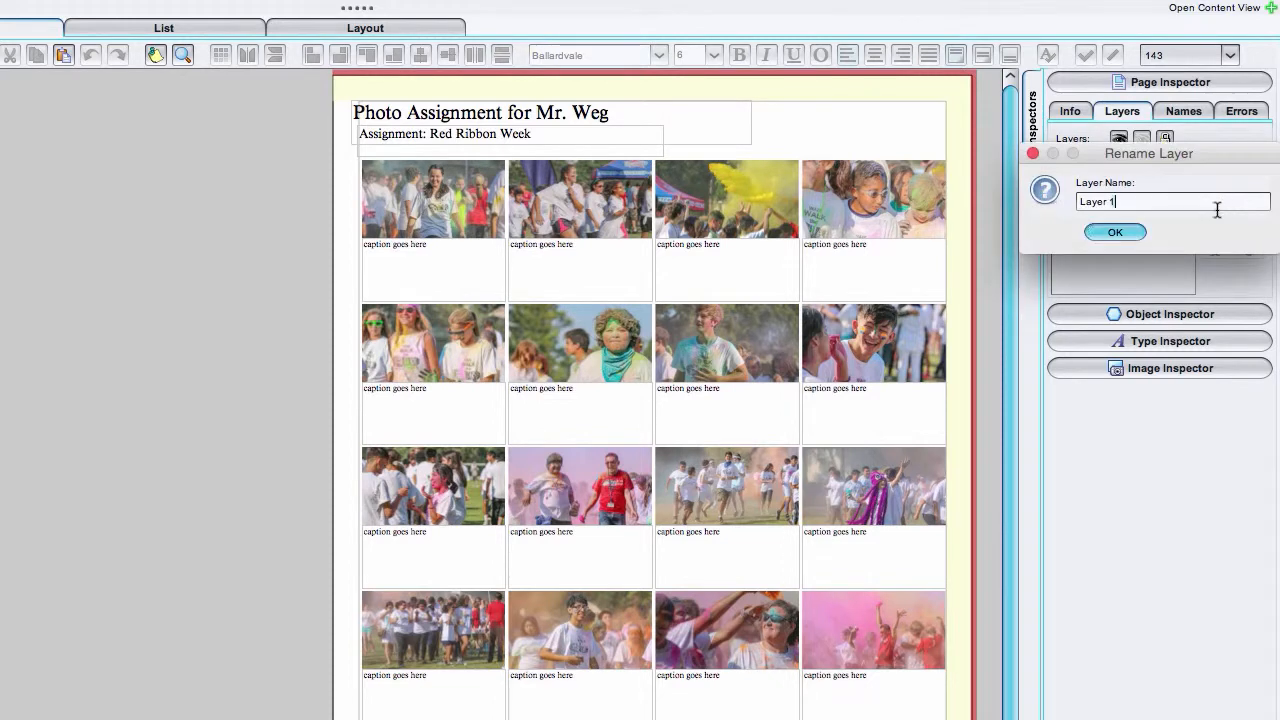
left_click(1140, 199)
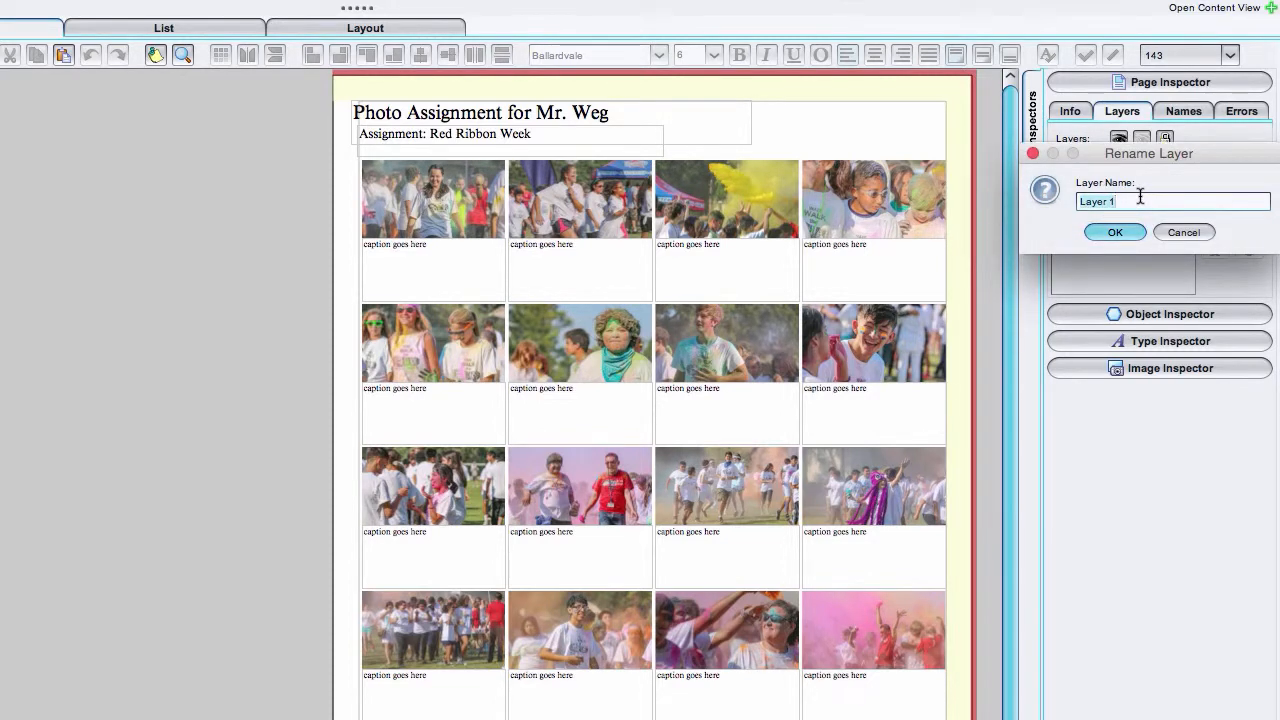
type("OoC")
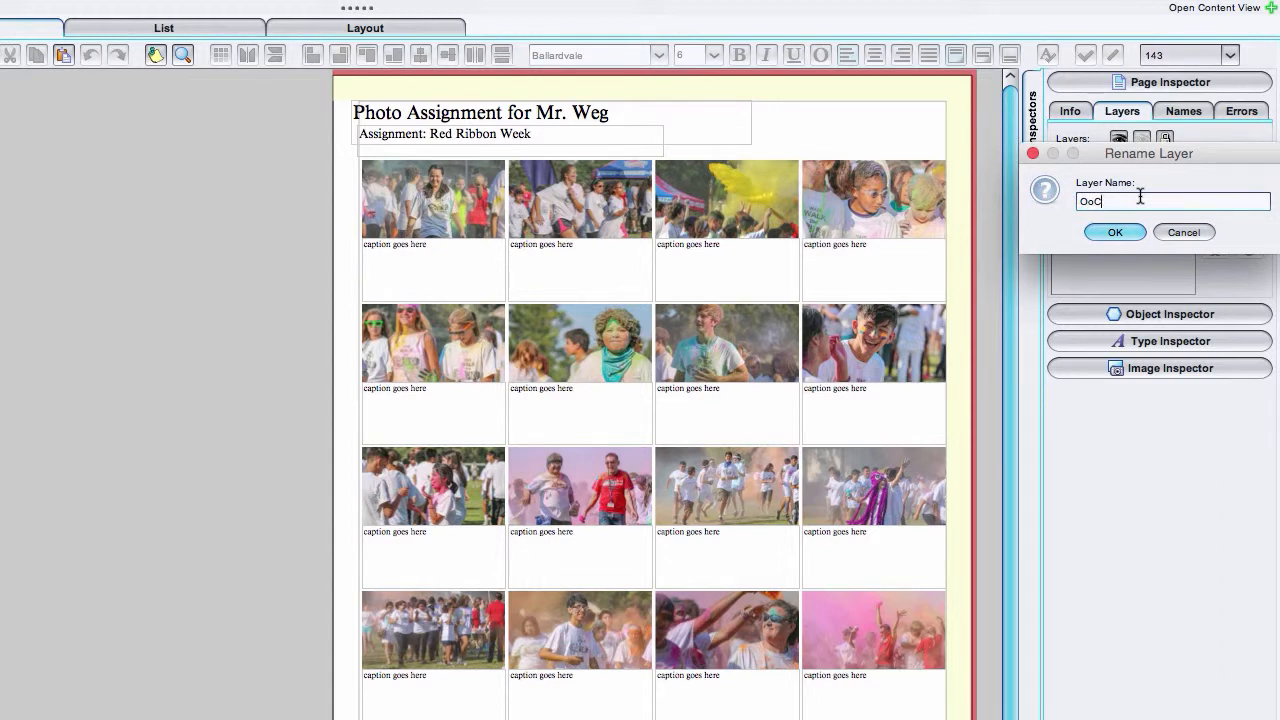
type(" 2: Red Ribbon Week")
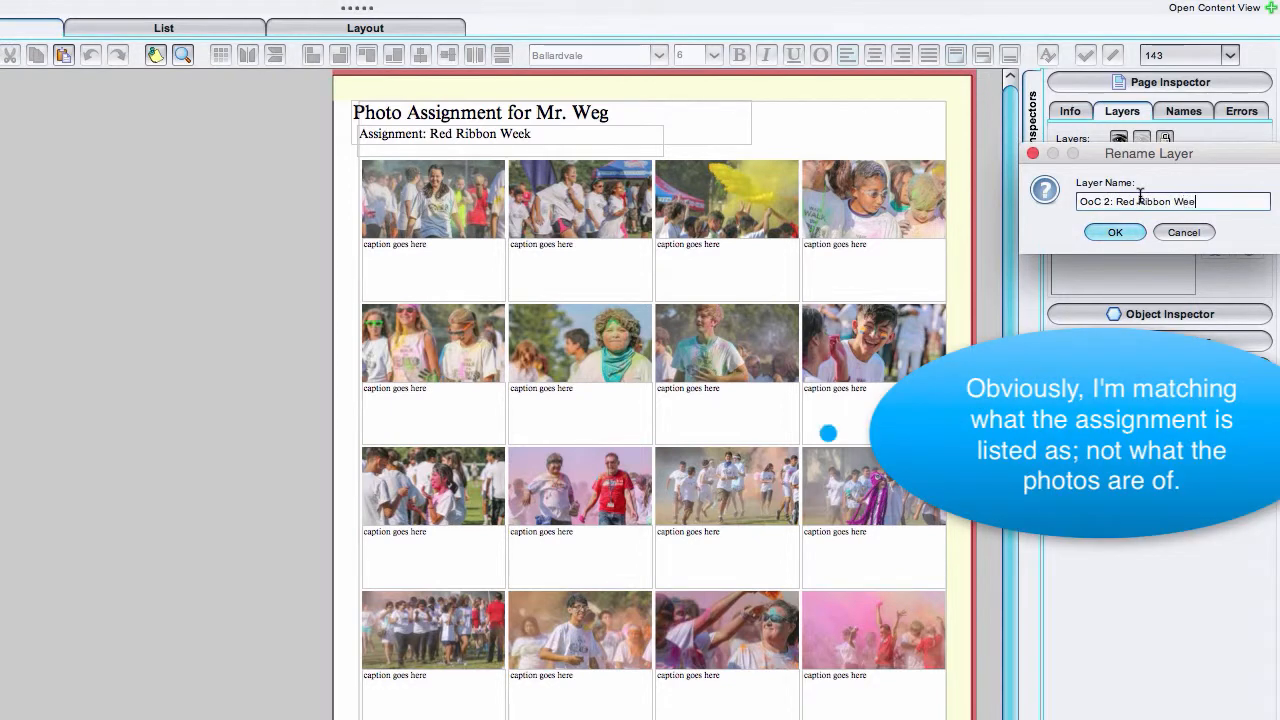
left_click(1107, 201)
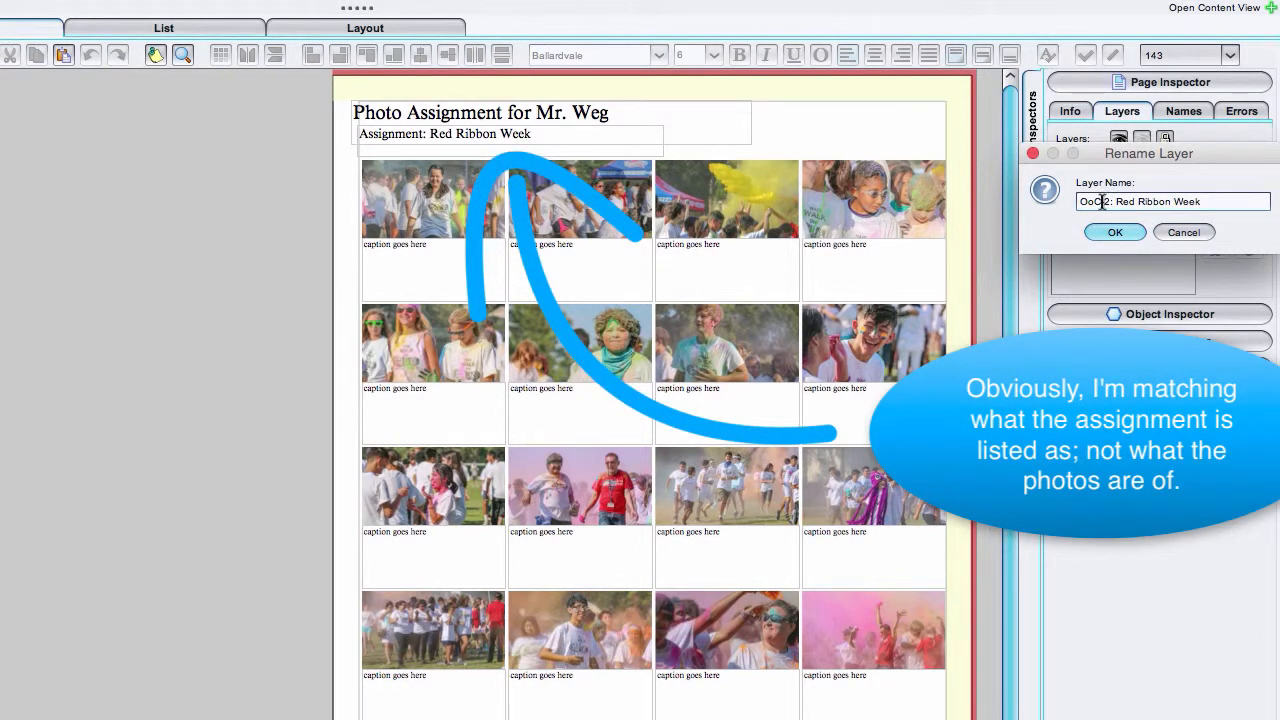
key("BackSpace")
left_click(1198, 201, "shift")
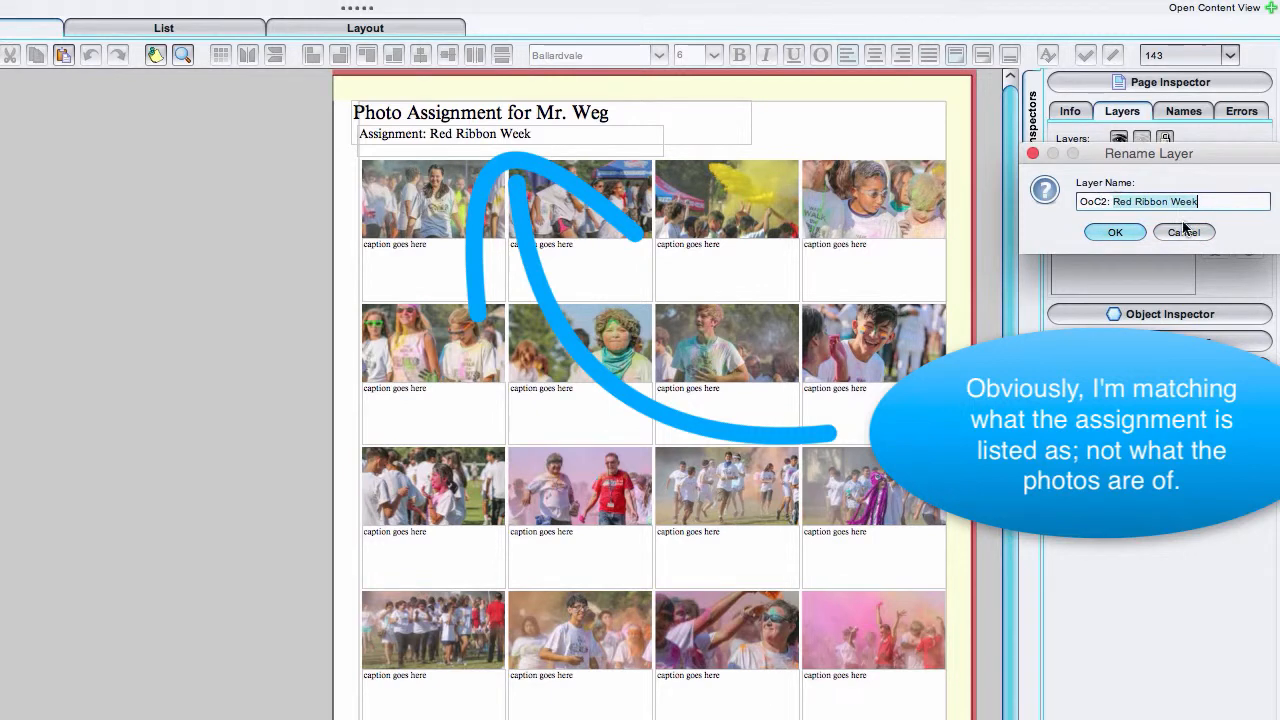
left_click(1113, 232)
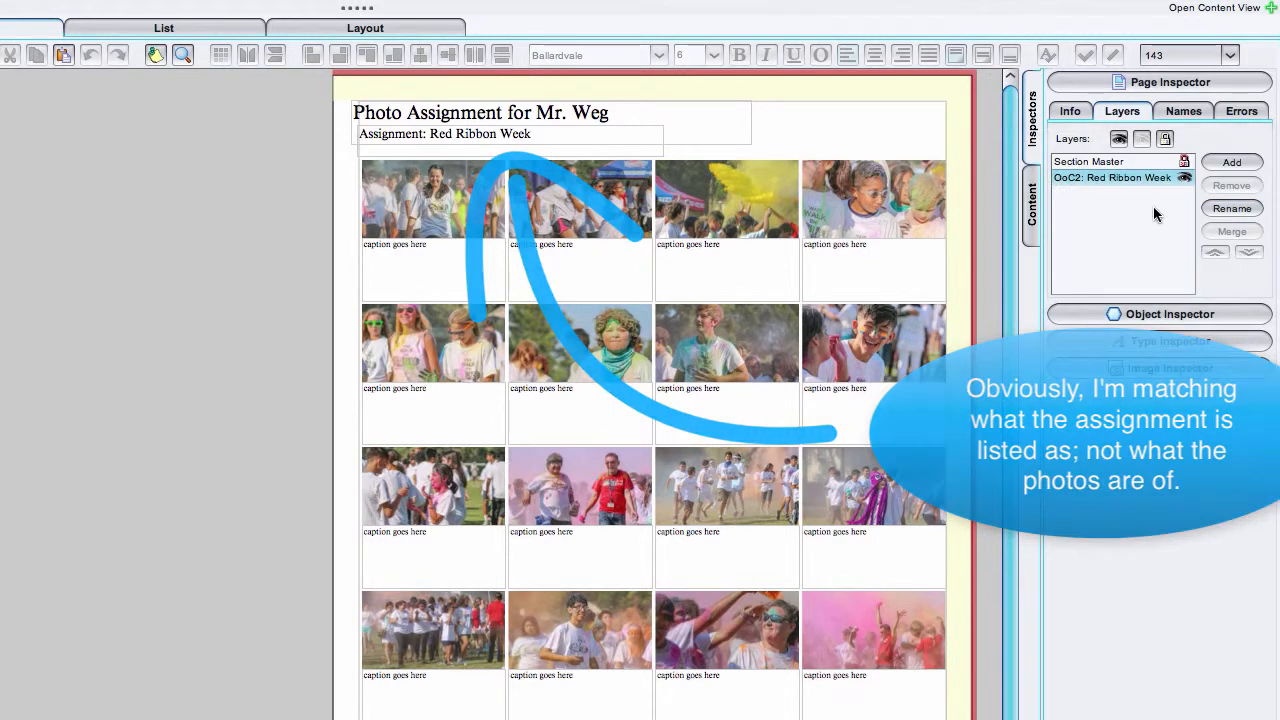
- Add a new layer to page 143 and name it "Summer Photos"
left_click(1225, 166)
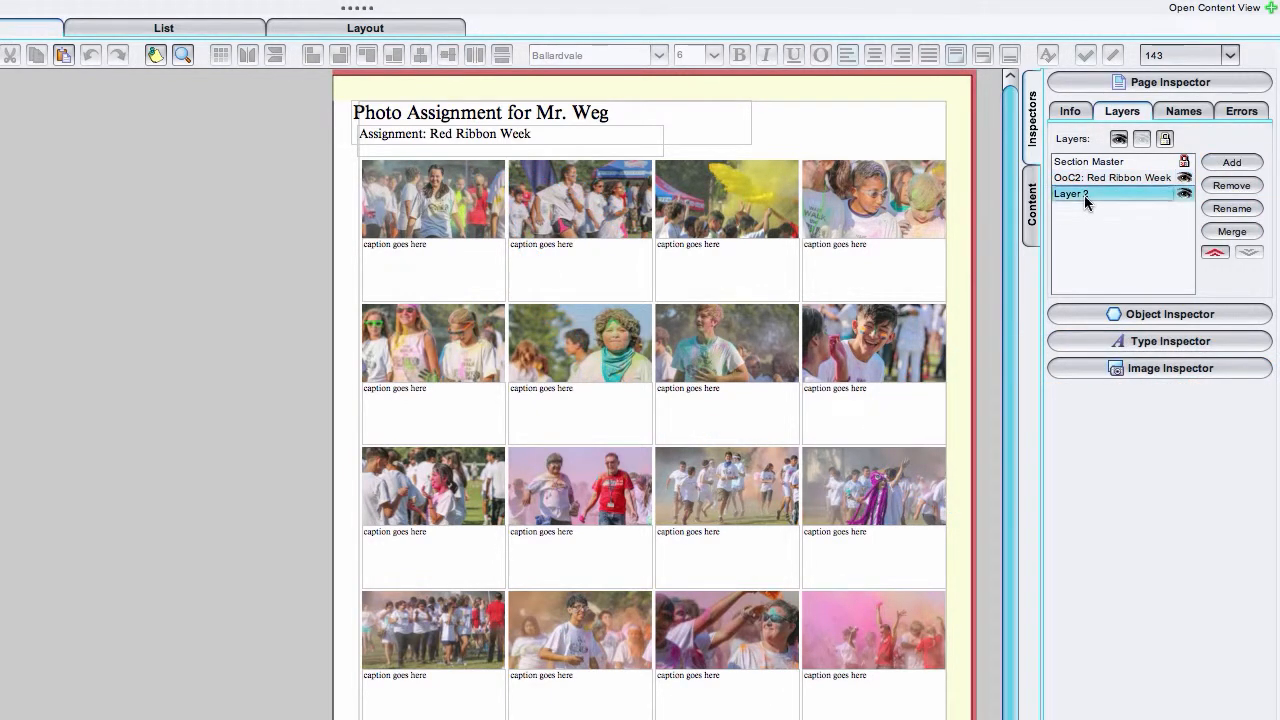
left_click(1232, 208)
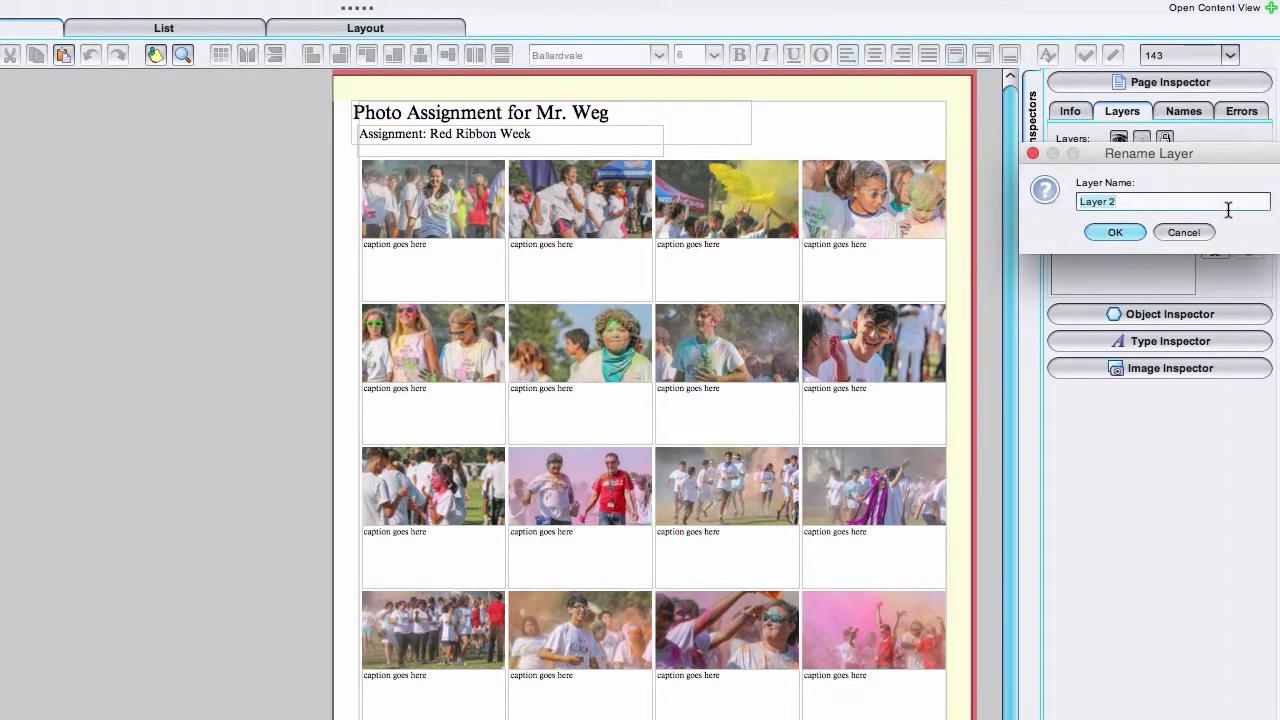
type("Summer Photos")
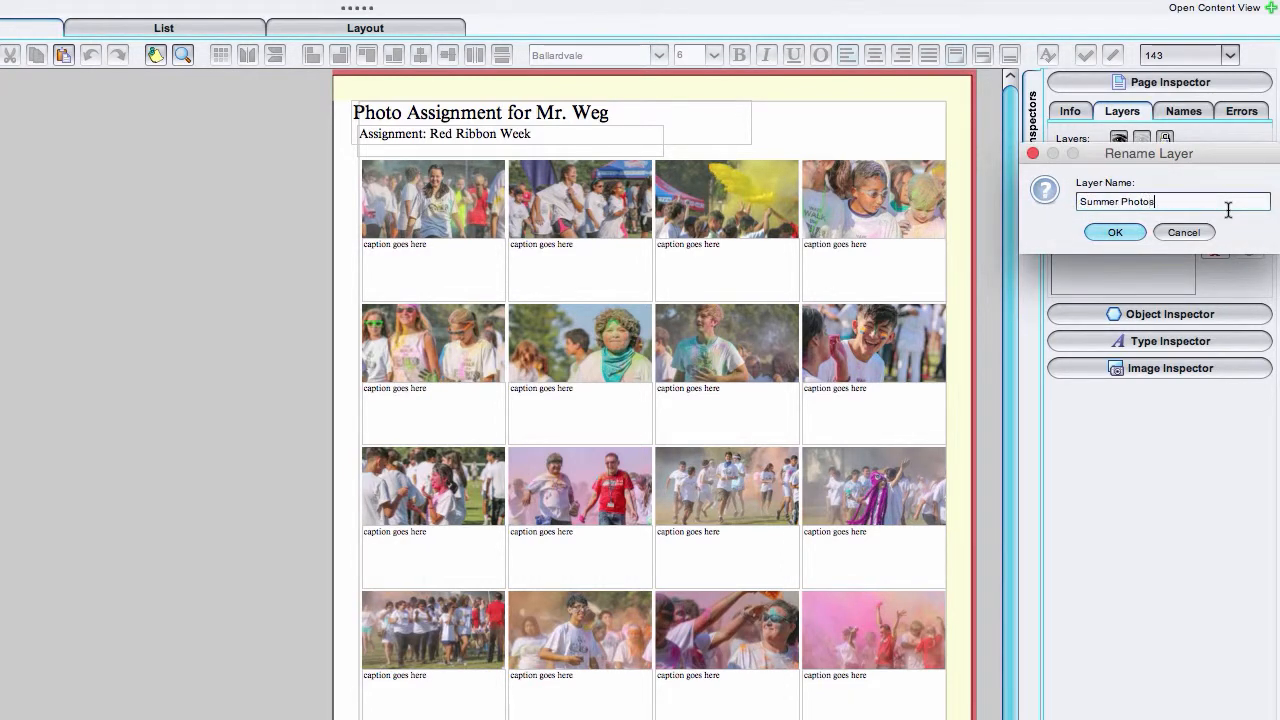
left_click(1115, 232)
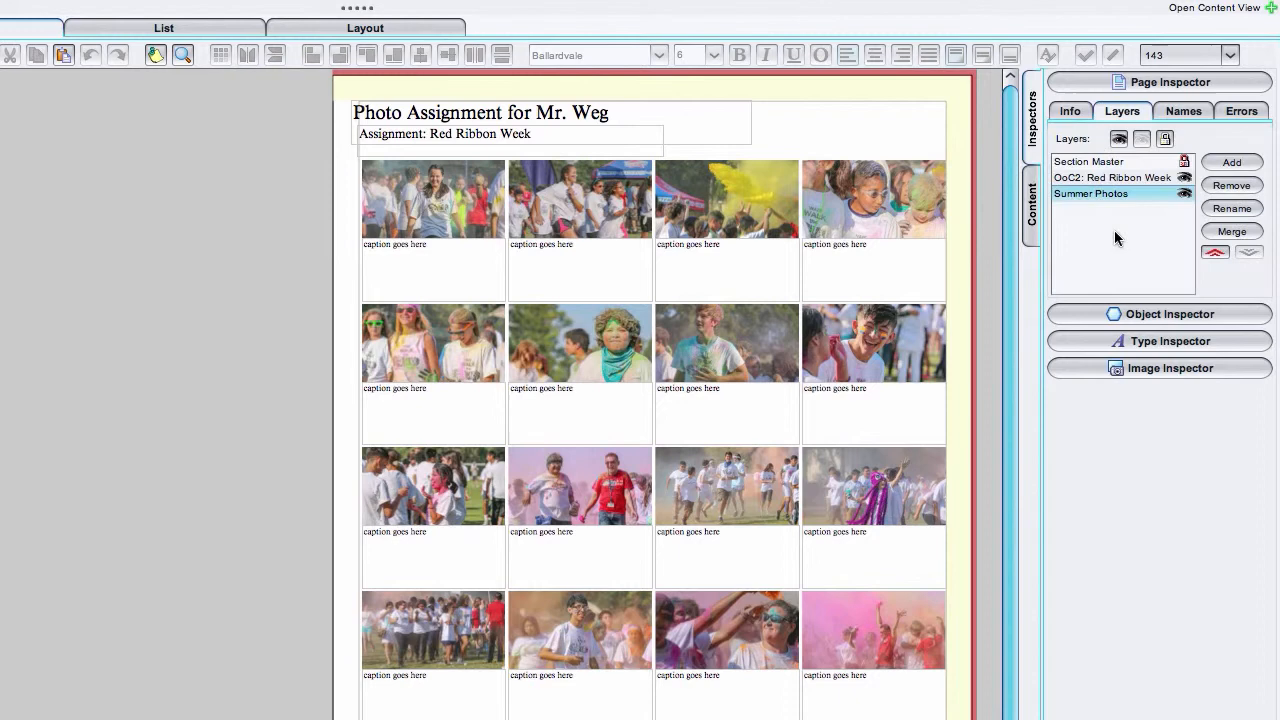
- Hide the "OoC2: Red Ribbon Week" layer and make "Summer Photos" the active layer
left_click(1184, 178)
left_click(1184, 178)
left_click(1184, 178)
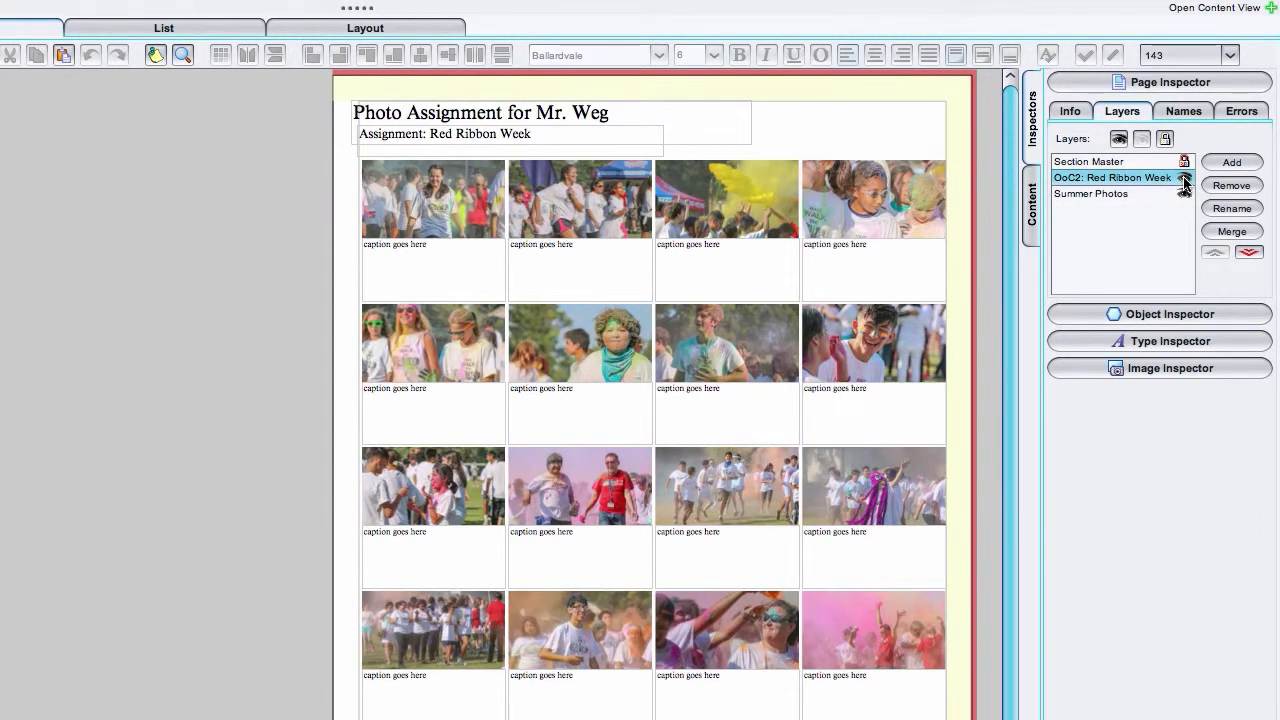
left_click(1184, 178)
left_click(1184, 178)
left_click(1184, 178)
left_click(1184, 178)
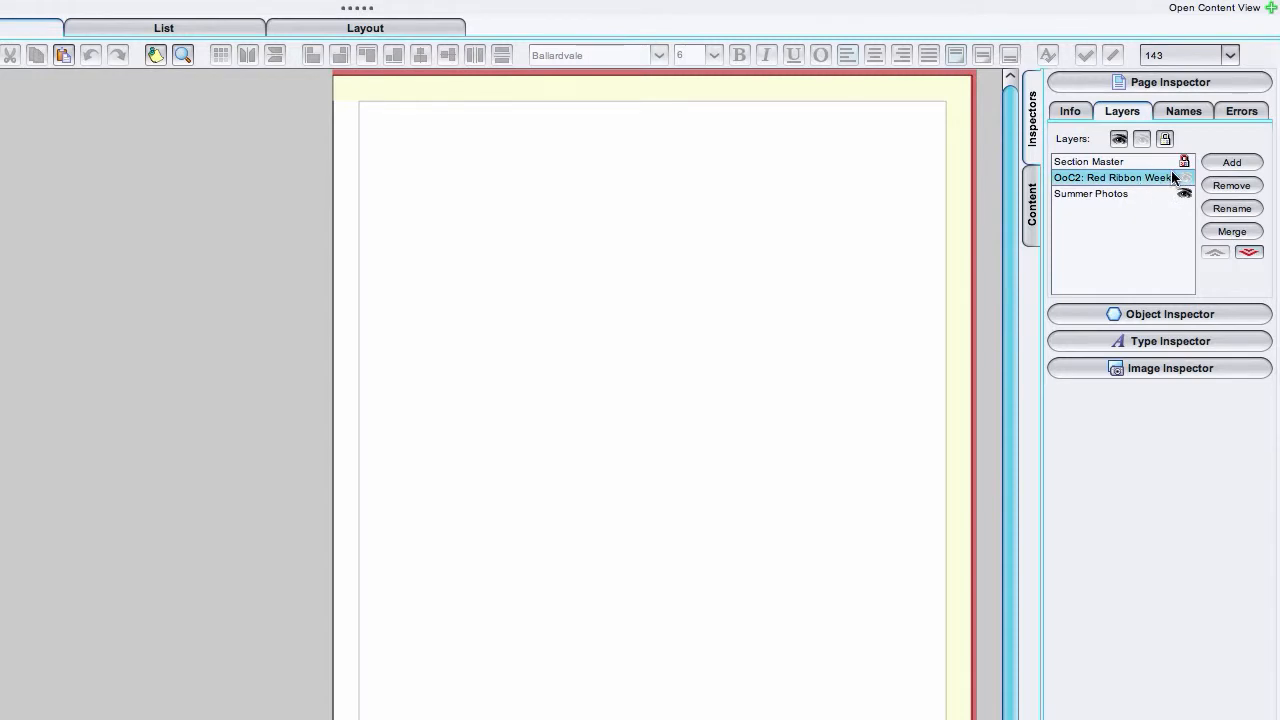
left_click(1126, 194)
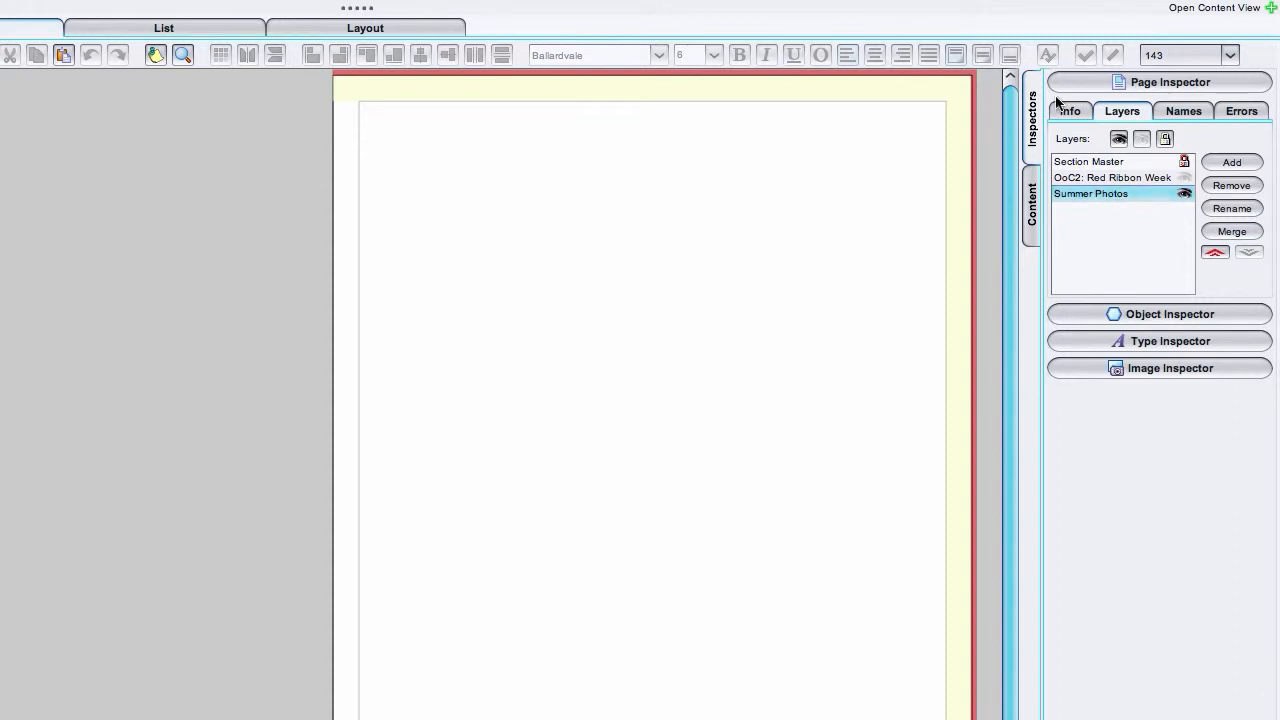
- Examine the photos in the Summer Photos folder under My Content to judge which module is needed
left_click(1032, 205)
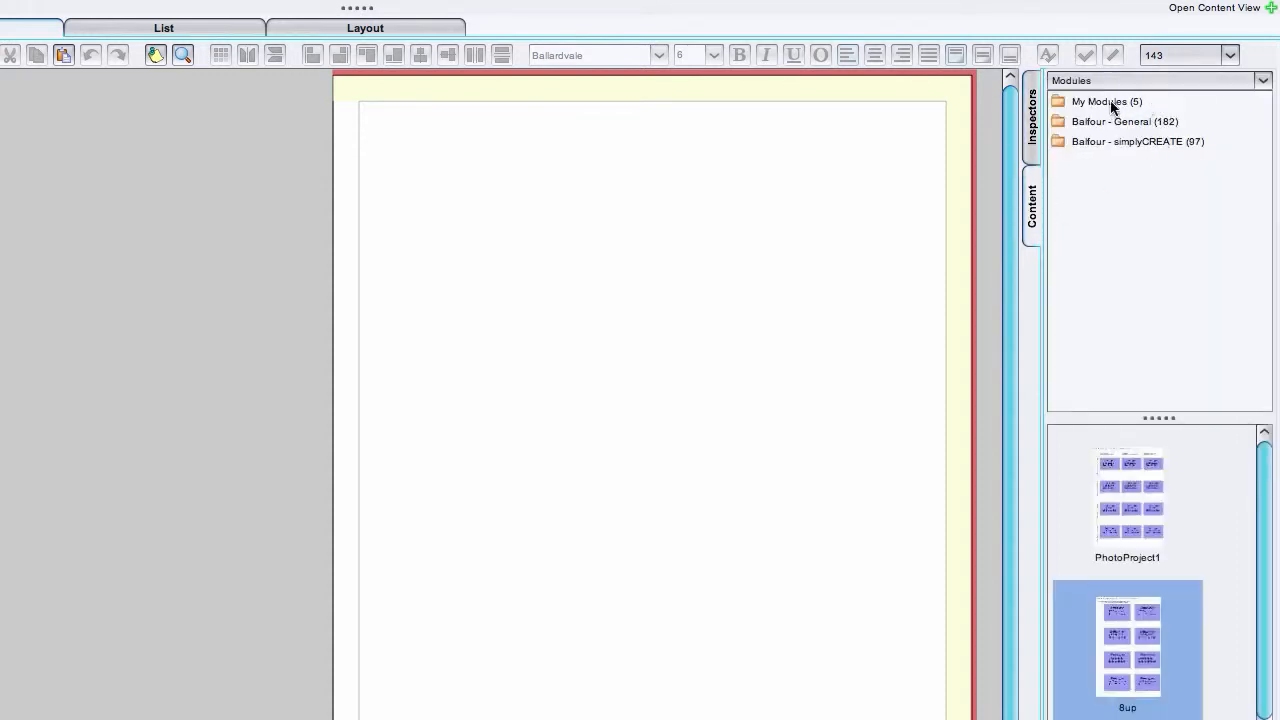
left_click_drag(1267, 608, 1261, 425)
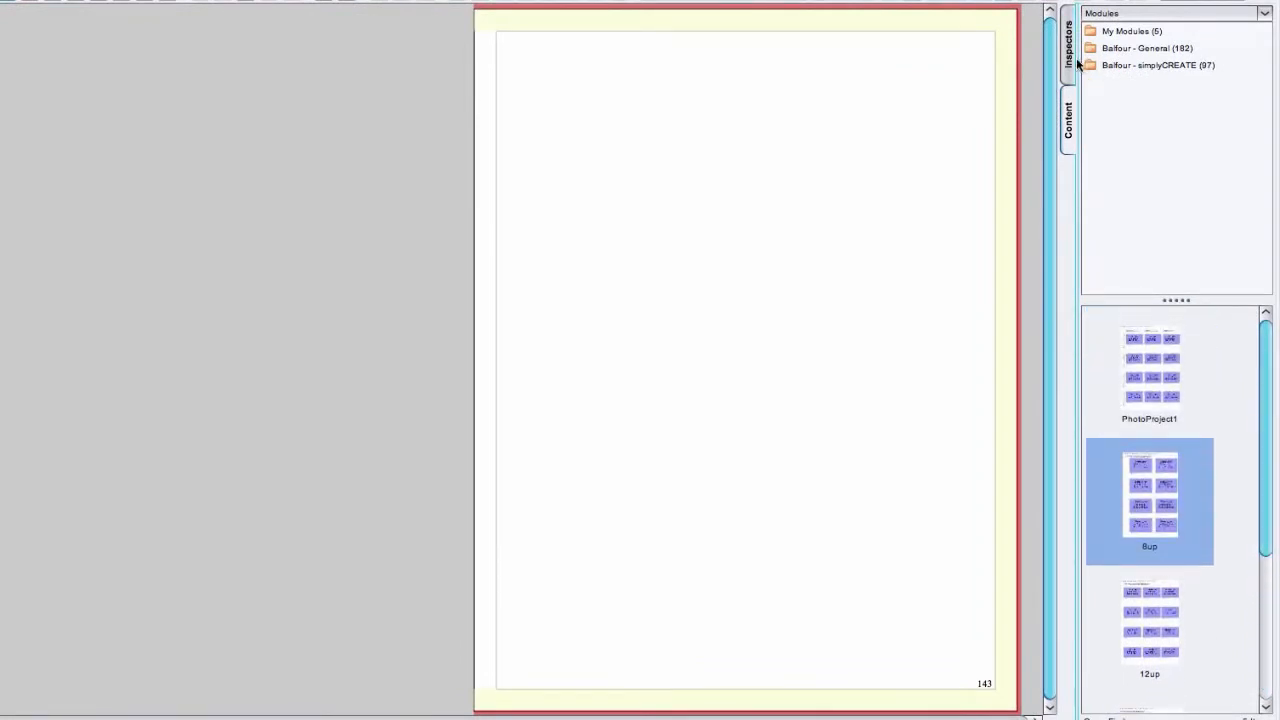
left_click(1125, 13)
left_click(1124, 31)
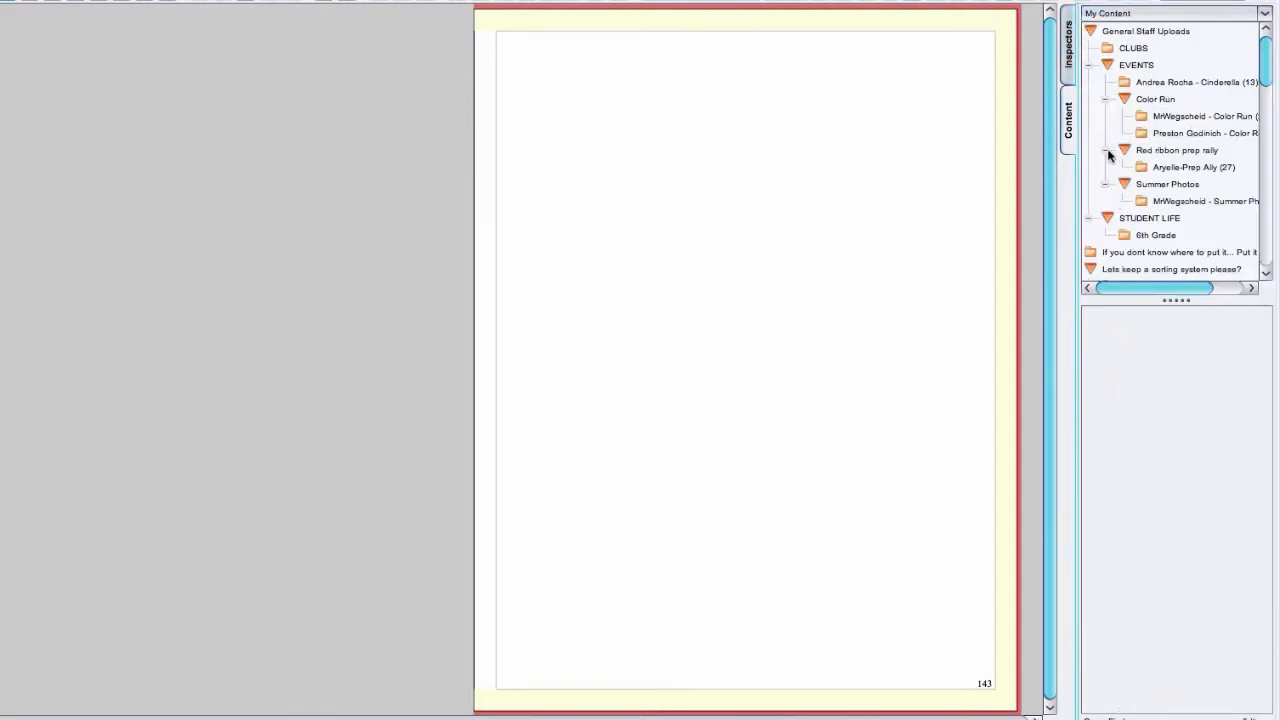
left_click(1123, 150)
left_click(1165, 187)
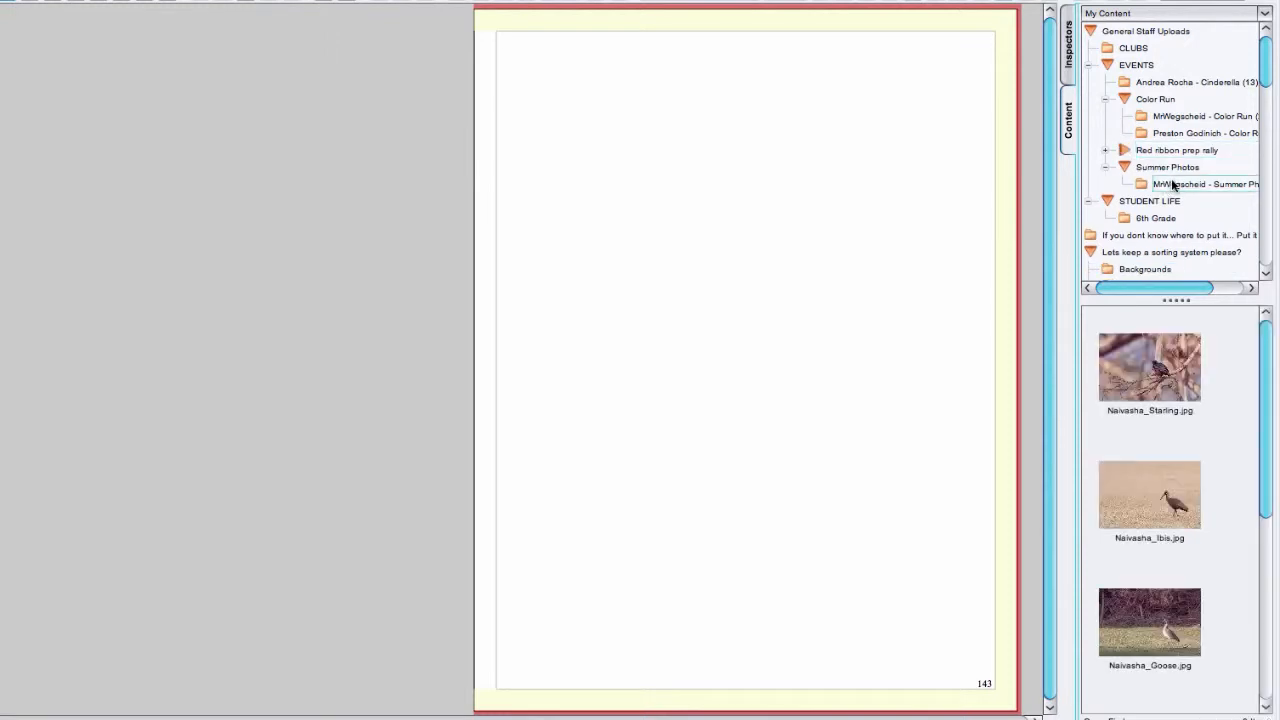
left_click_drag(1267, 480, 1274, 337)
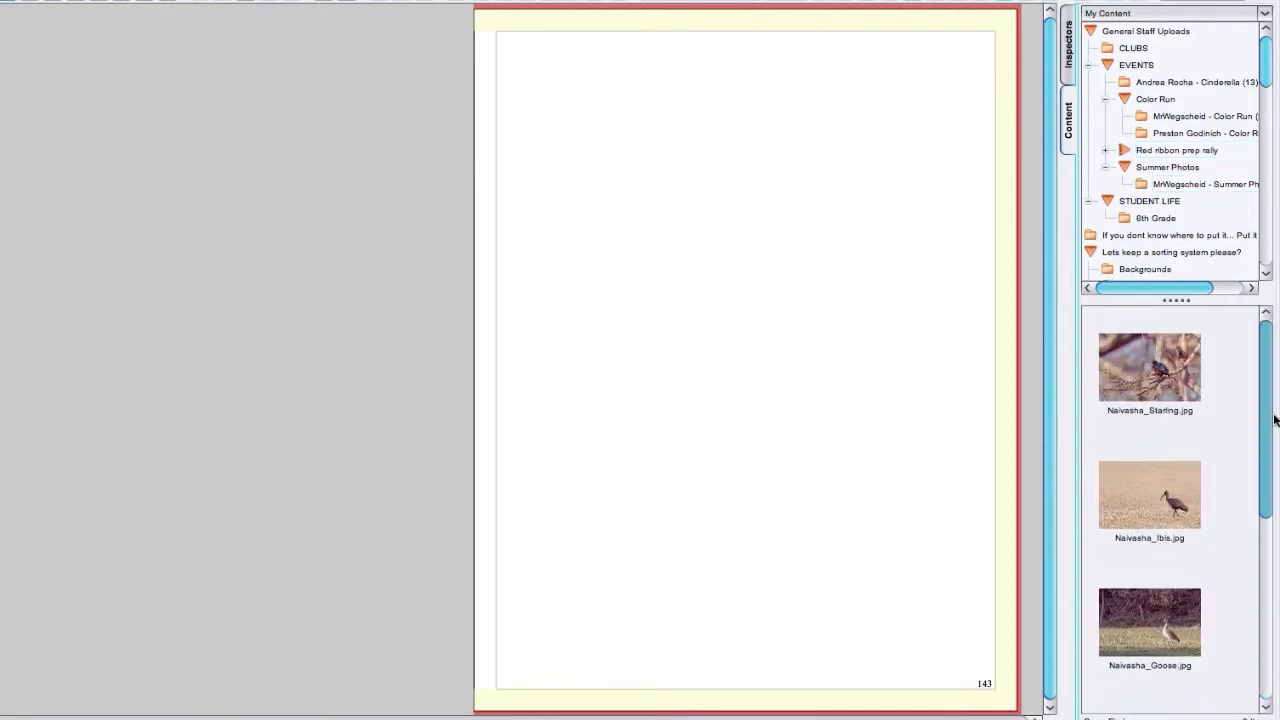
- Place the 8up module from the Modules collection on page 143 and align it over the page area
left_click(1138, 14)
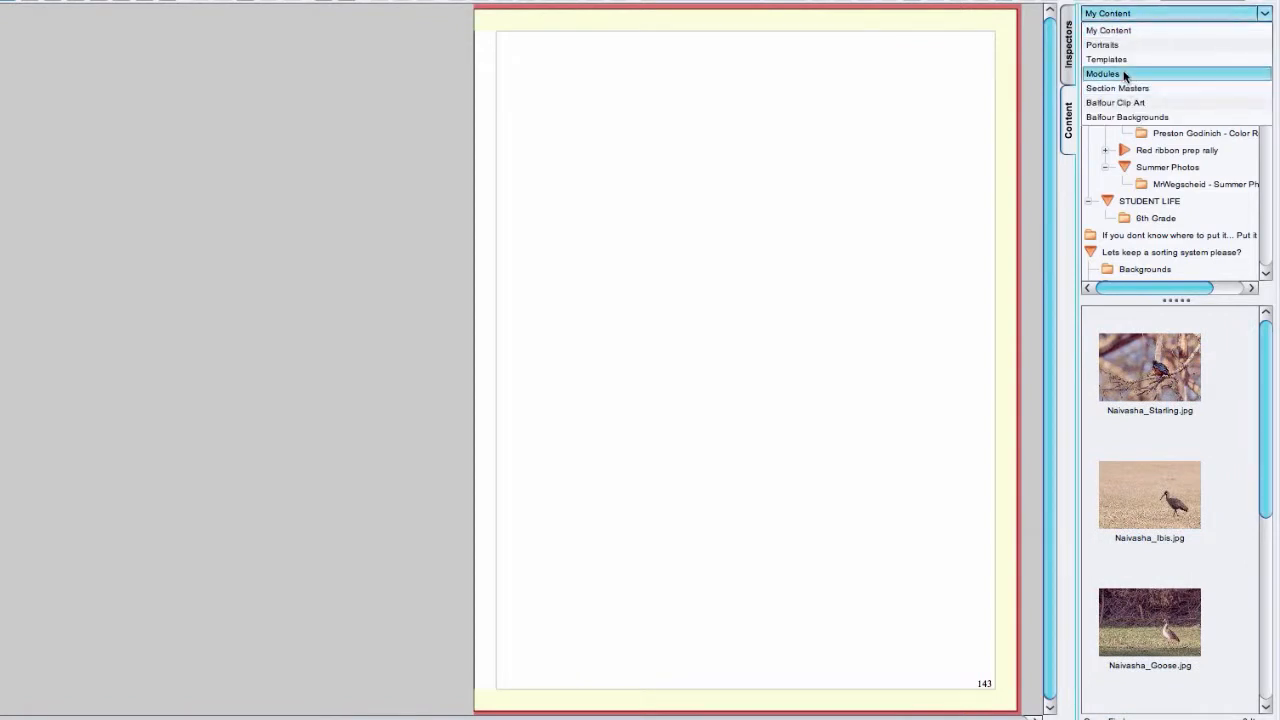
left_click(1134, 76)
left_click(1121, 33)
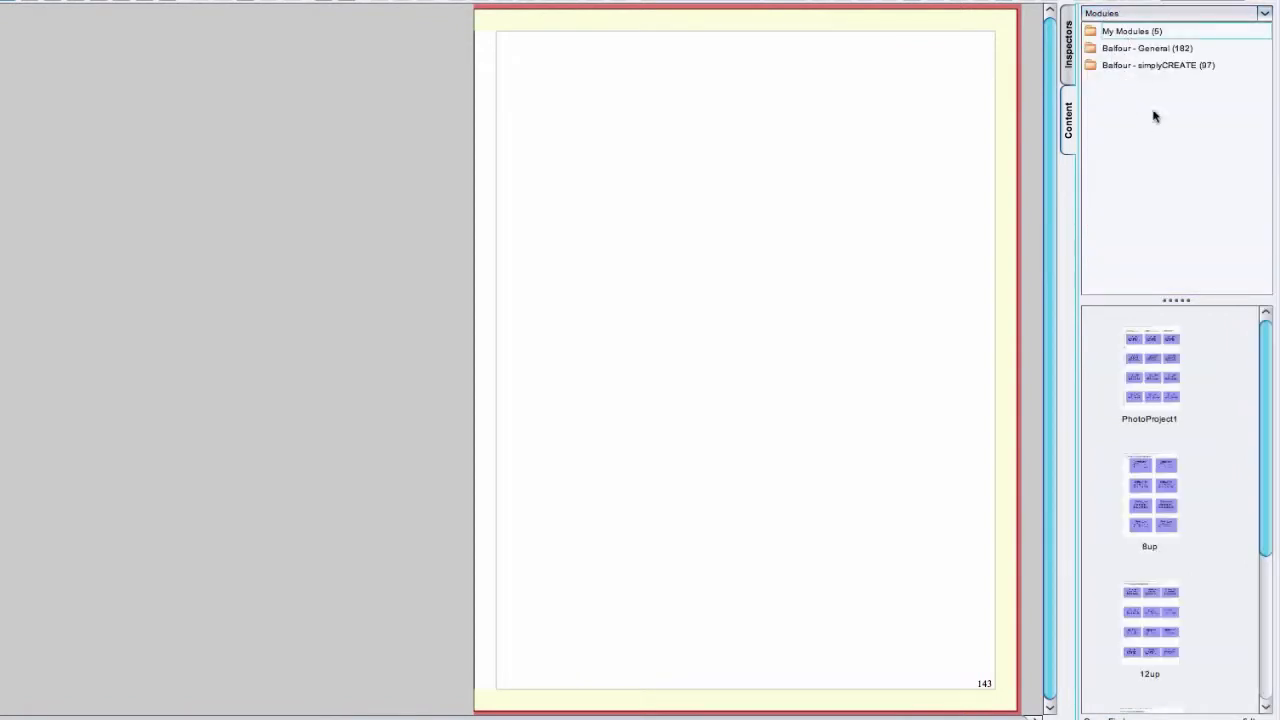
left_click_drag(1162, 530, 640, 330)
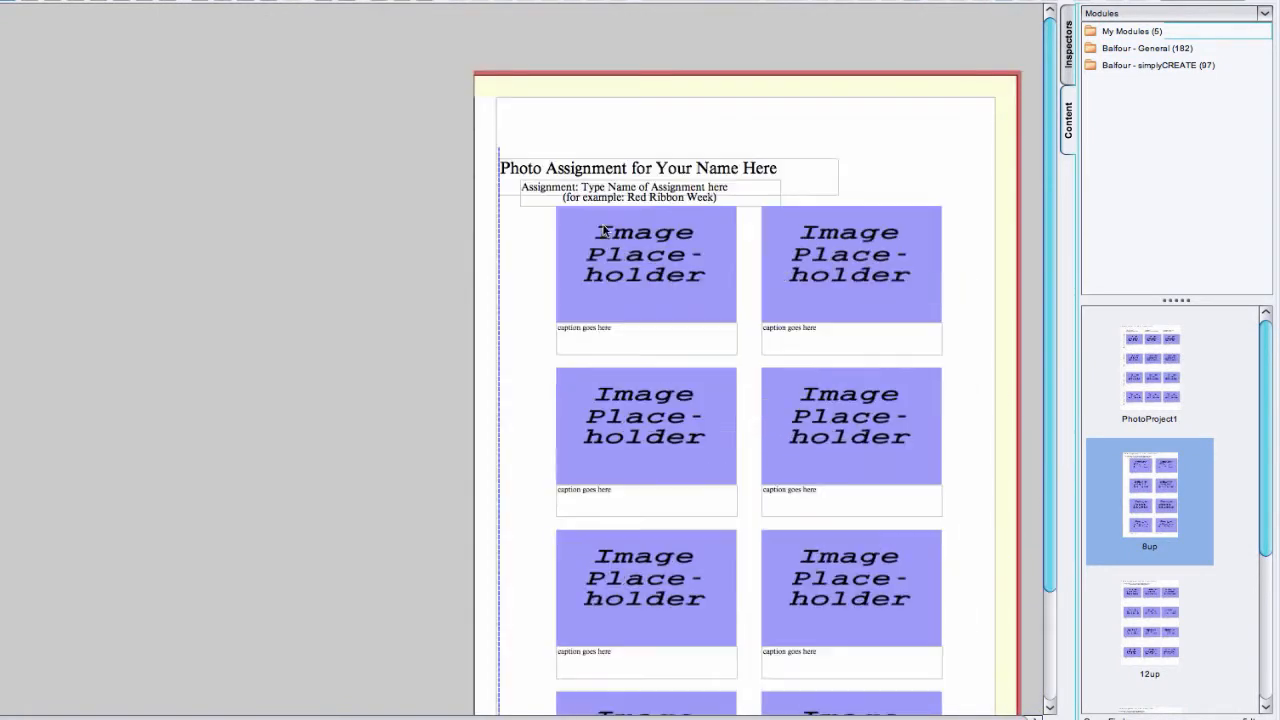
left_click_drag(598, 162, 605, 128)
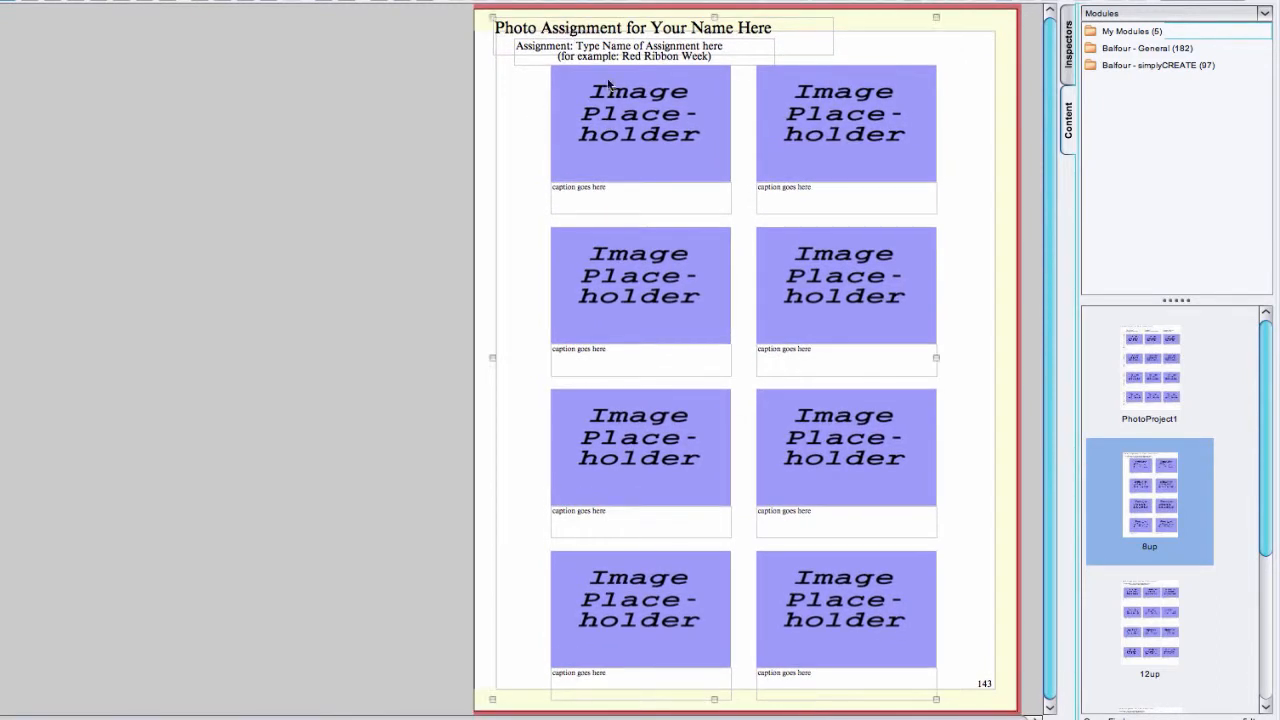
- Ungroup the placed 8up module into individual text and image frames
right_click(608, 85)
left_click(649, 107)
left_click(488, 186)
- Replace "Your Name Here" in the Photo Assignment heading with the photographer's name
left_click(671, 38)
left_click_drag(650, 30, 847, 37)
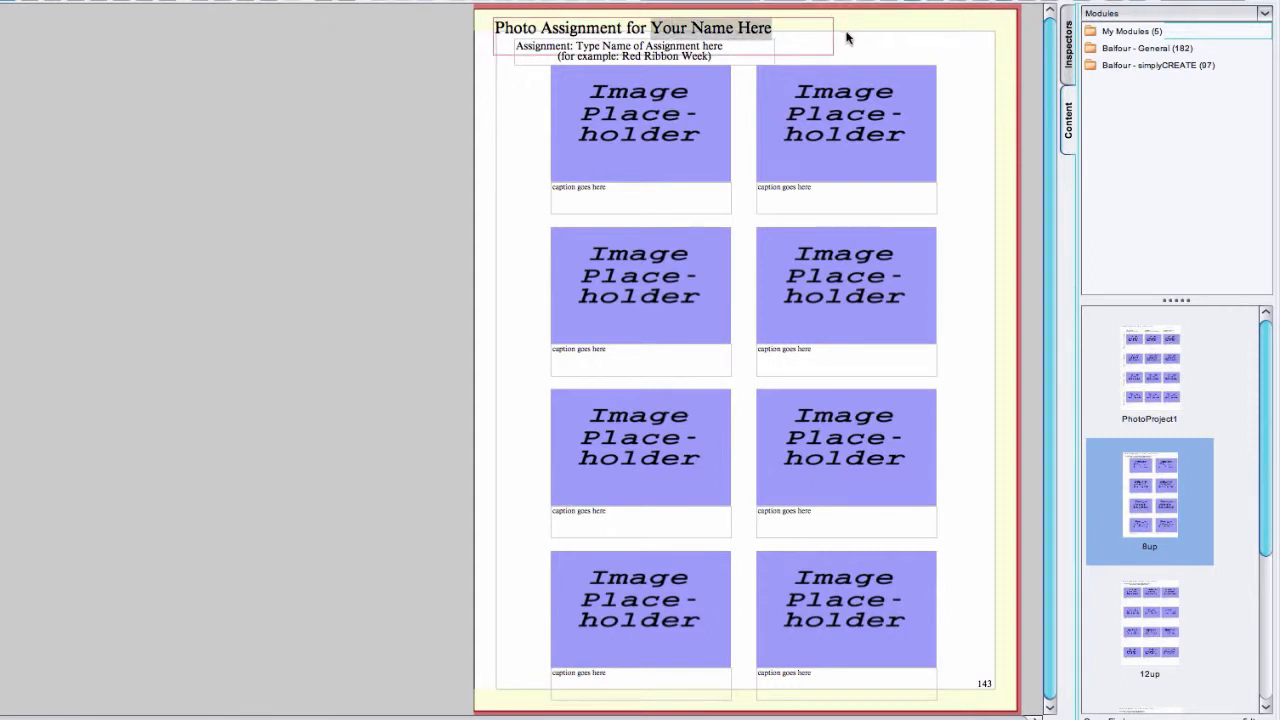
type("<")
type("Mr. Weg")
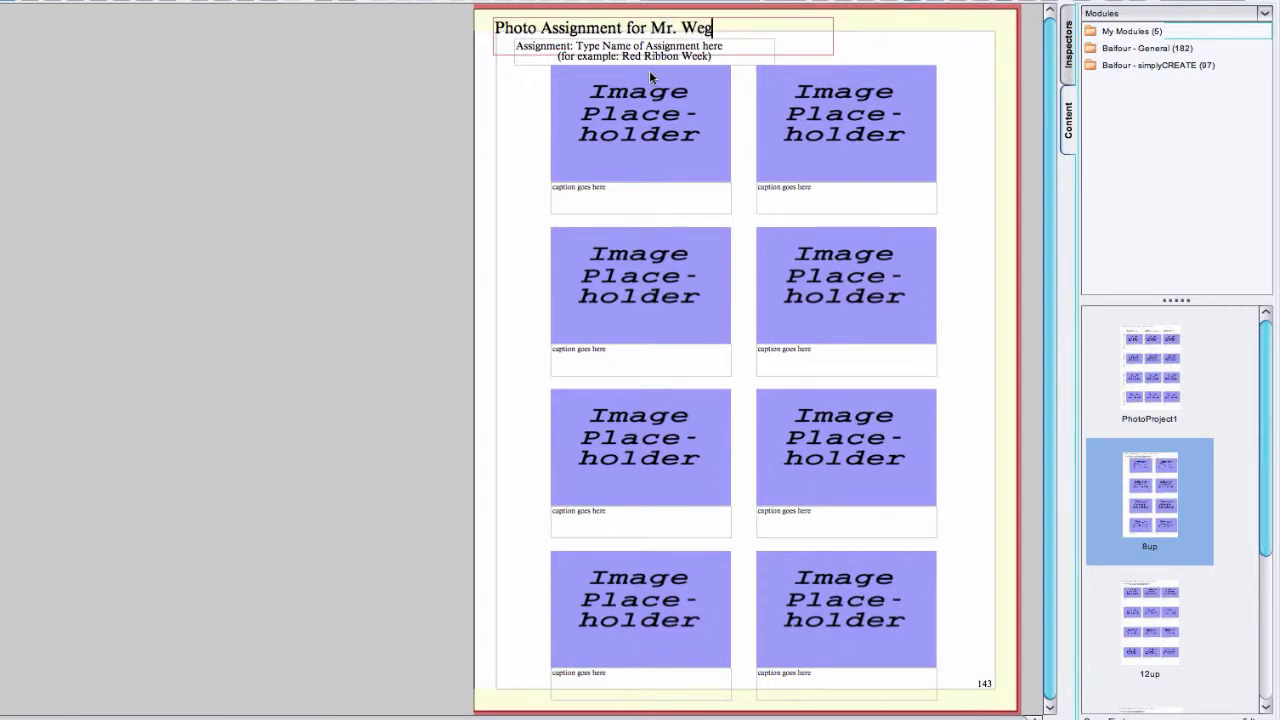
- Change the assignment line to "Assignment: Summer Photos" and delete the "(for example: Red Ribbon Week)" text
left_click(597, 61)
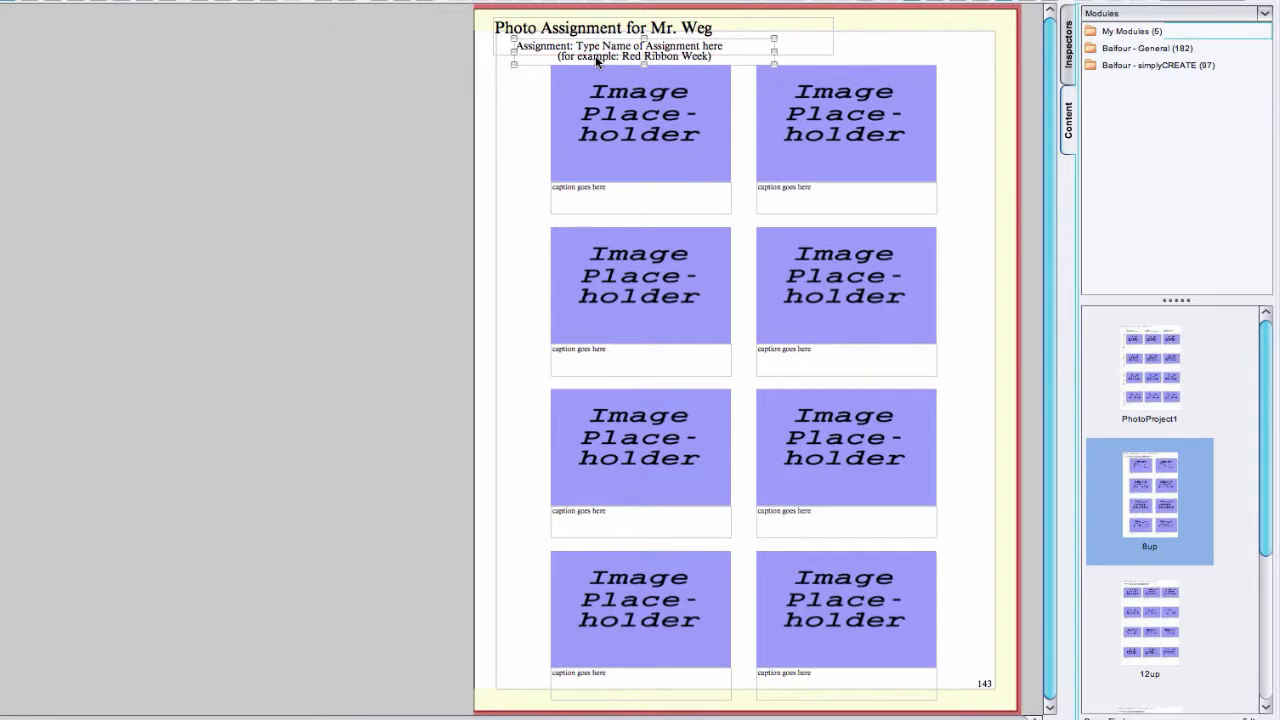
left_click(597, 61)
left_click_drag(576, 46, 786, 46)
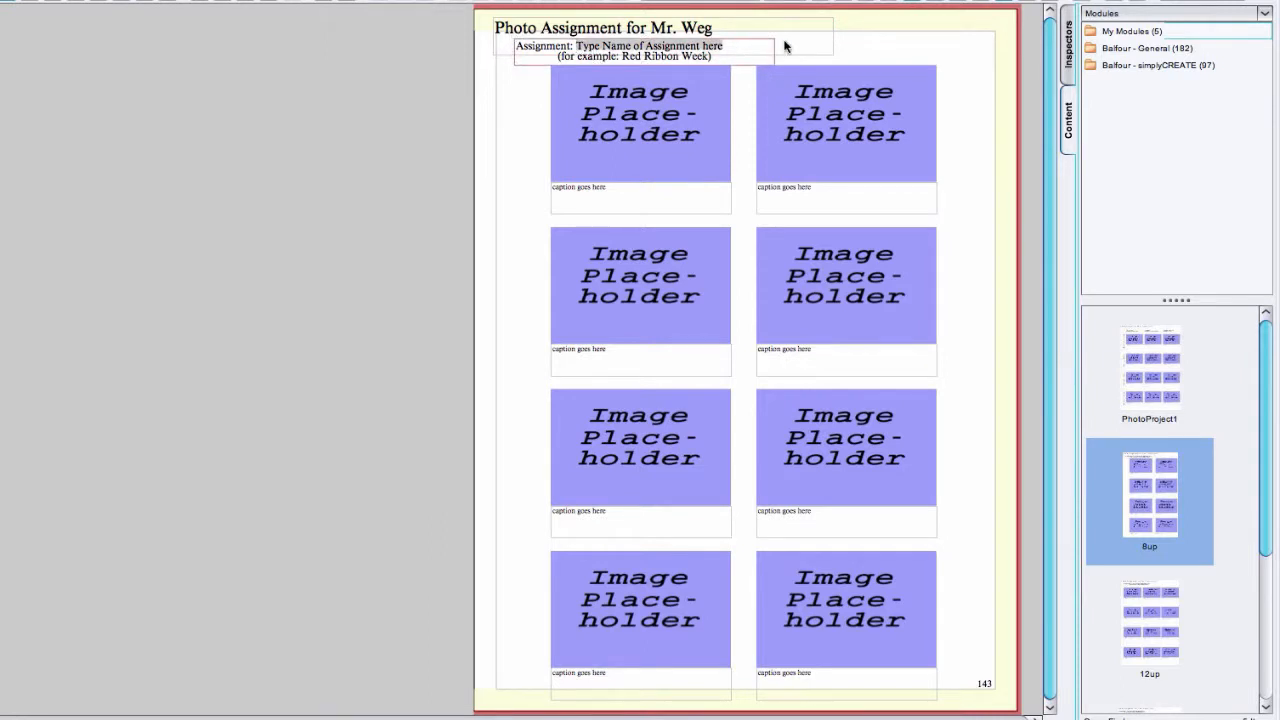
type("Summer Photos")
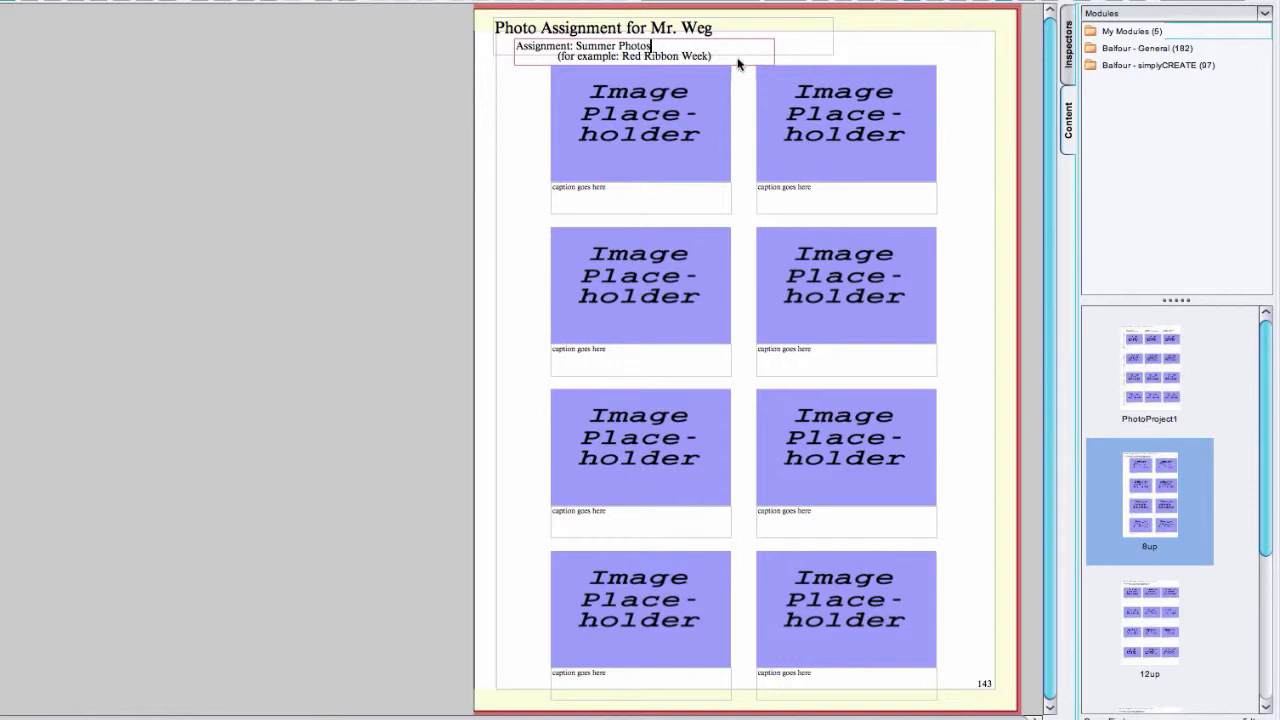
left_click_drag(735, 59, 670, 50)
key("BackSpace")
left_click(982, 226)
- Place Naivasha_Starling.jpg from the Summer Photos folder in the first row's right image placeholder, using Scaled to Fit
left_click(1100, 16)
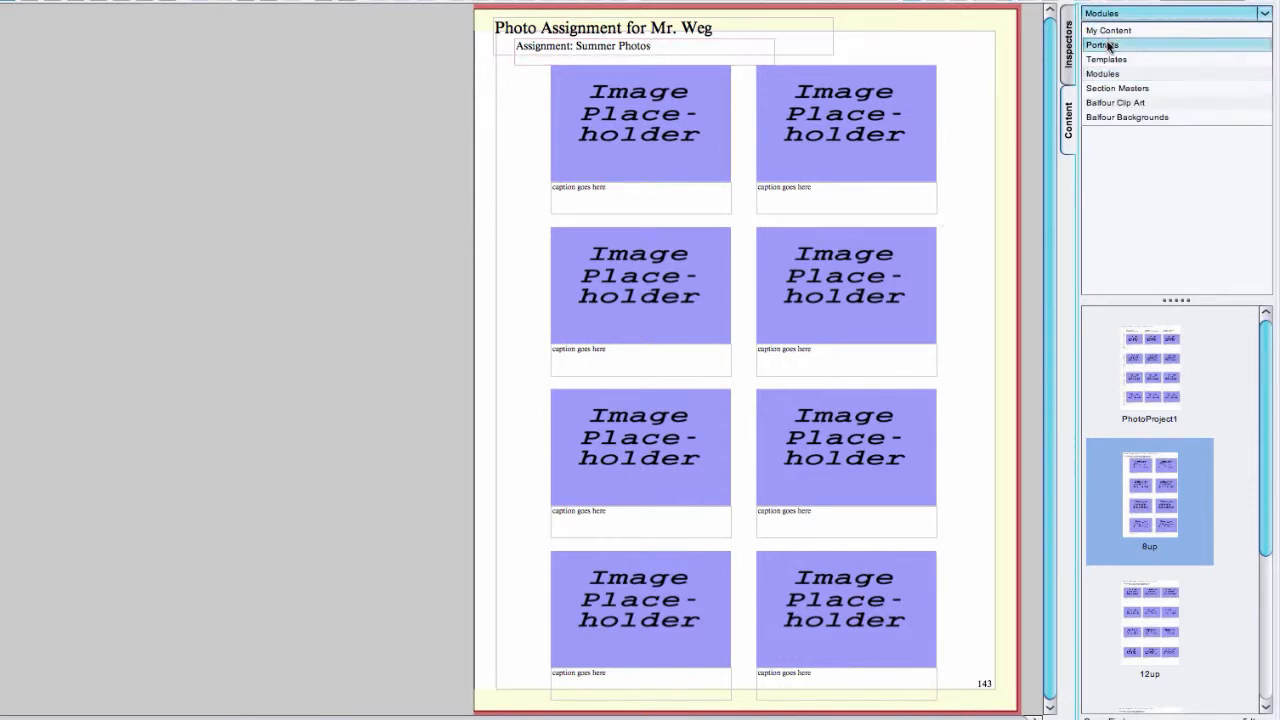
left_click(1110, 30)
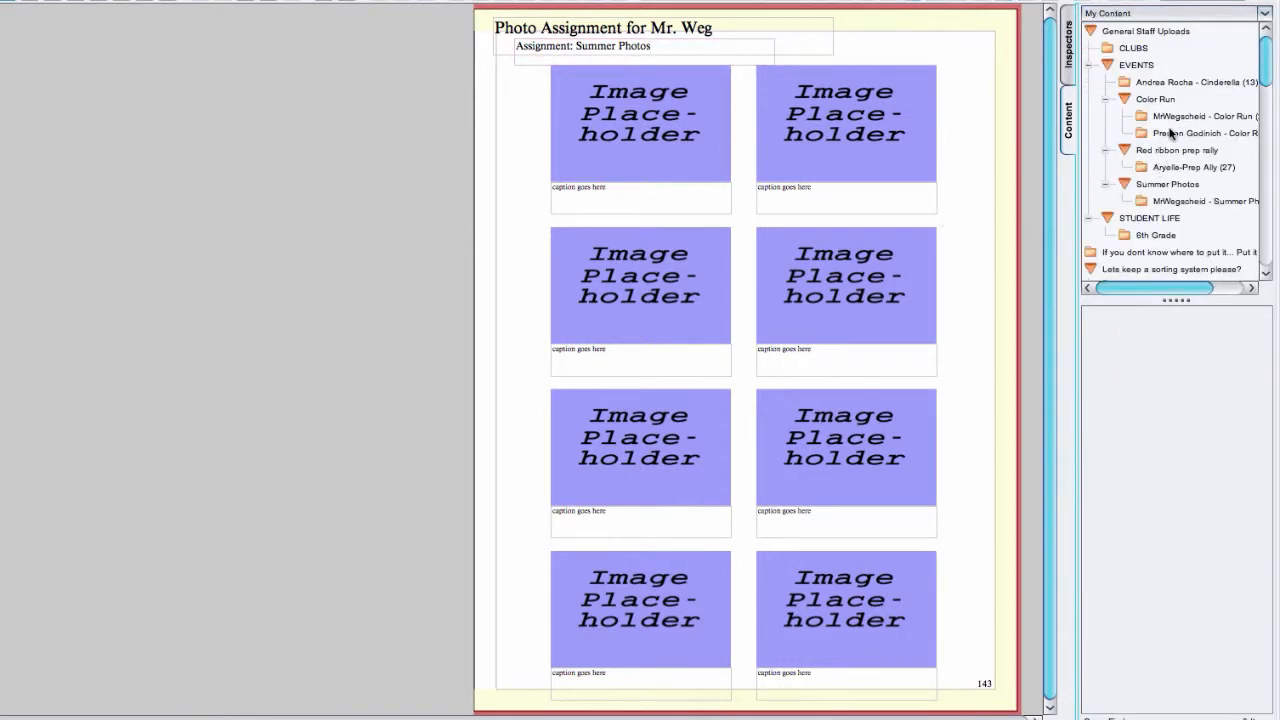
left_click(1153, 204)
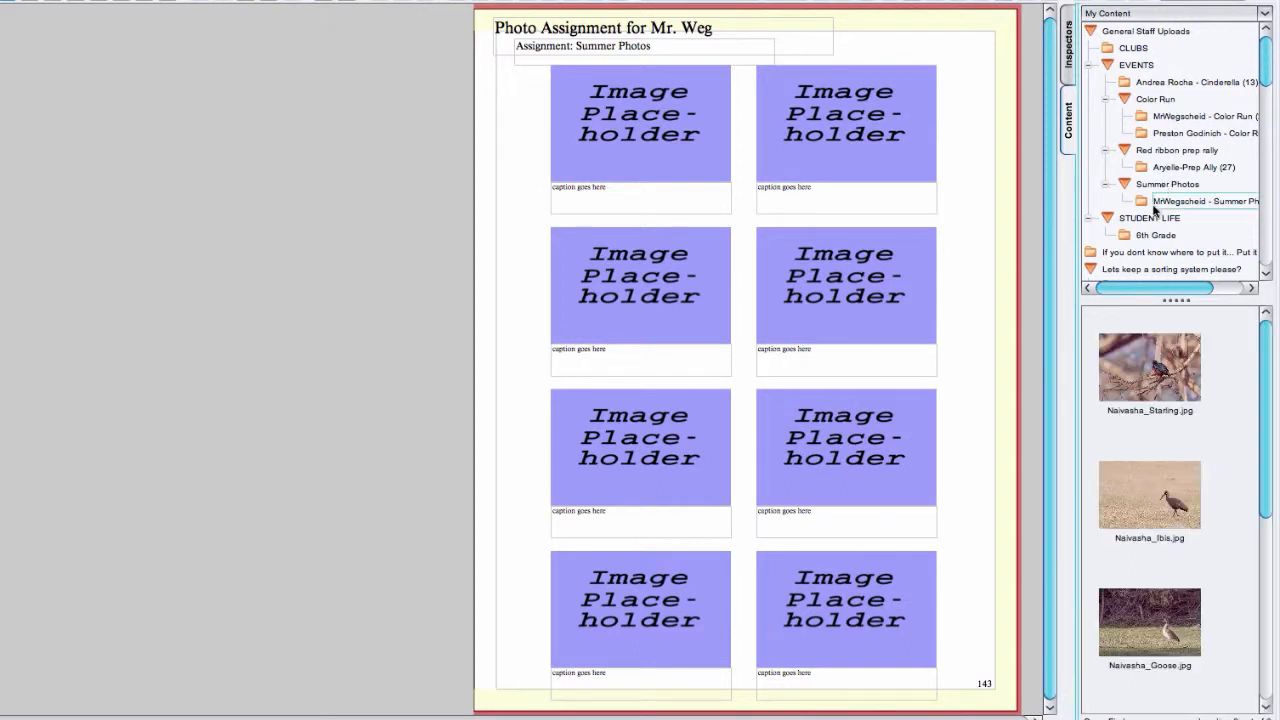
left_click(1127, 388)
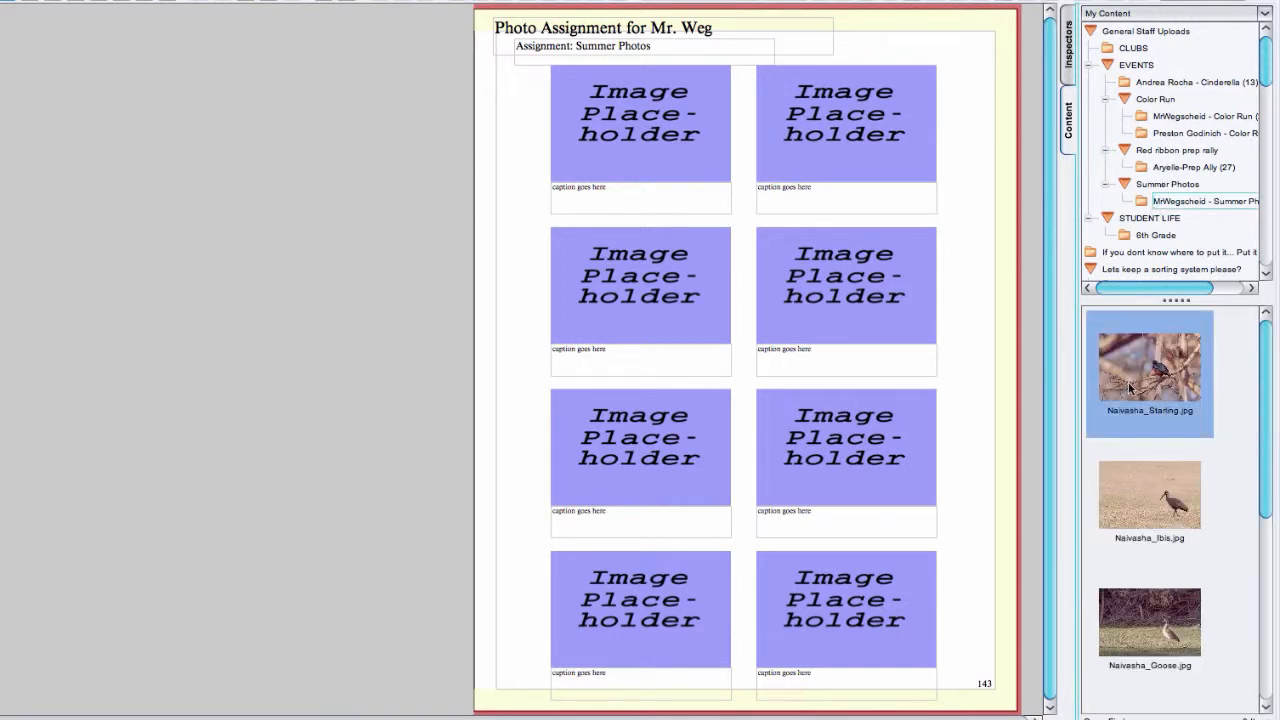
left_click_drag(1140, 375, 833, 148)
left_click(503, 355)
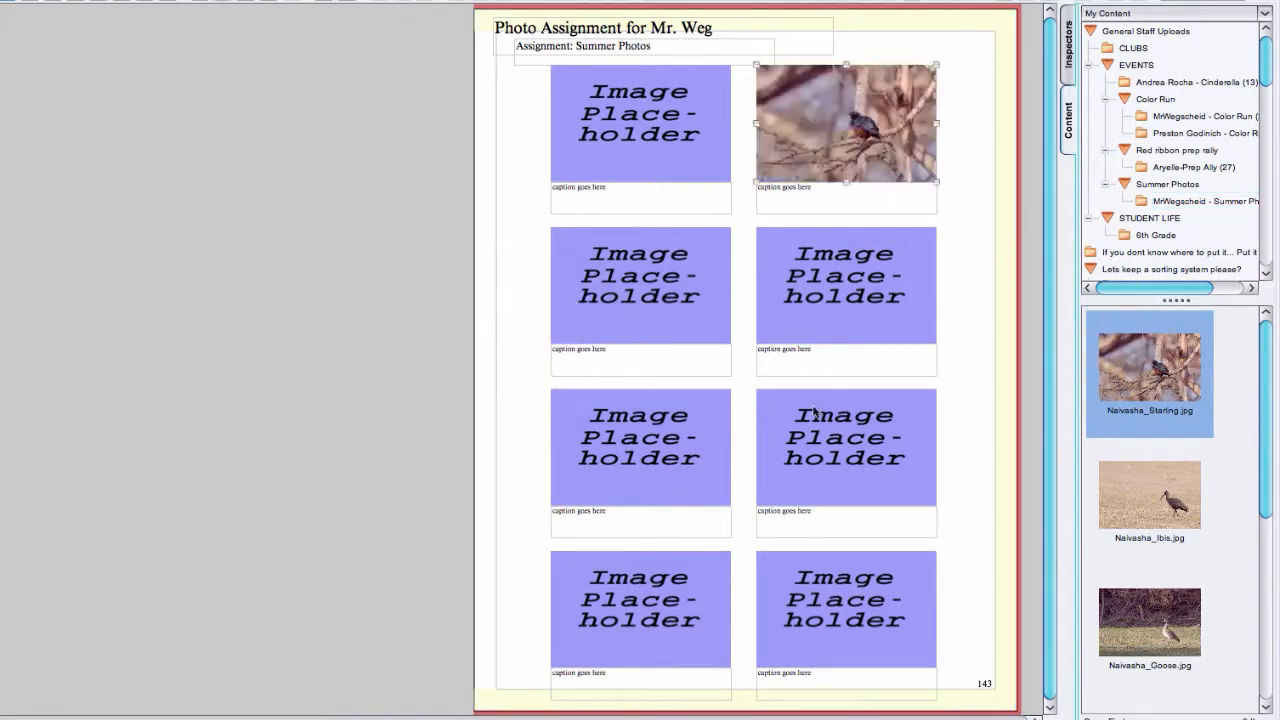
- Place Naivasha_Ibis.jpg in the first row's left image placeholder, using Scaled to Fit
left_click(1114, 486, "shift")
left_click_drag(1114, 486, 574, 96)
left_click(502, 351)
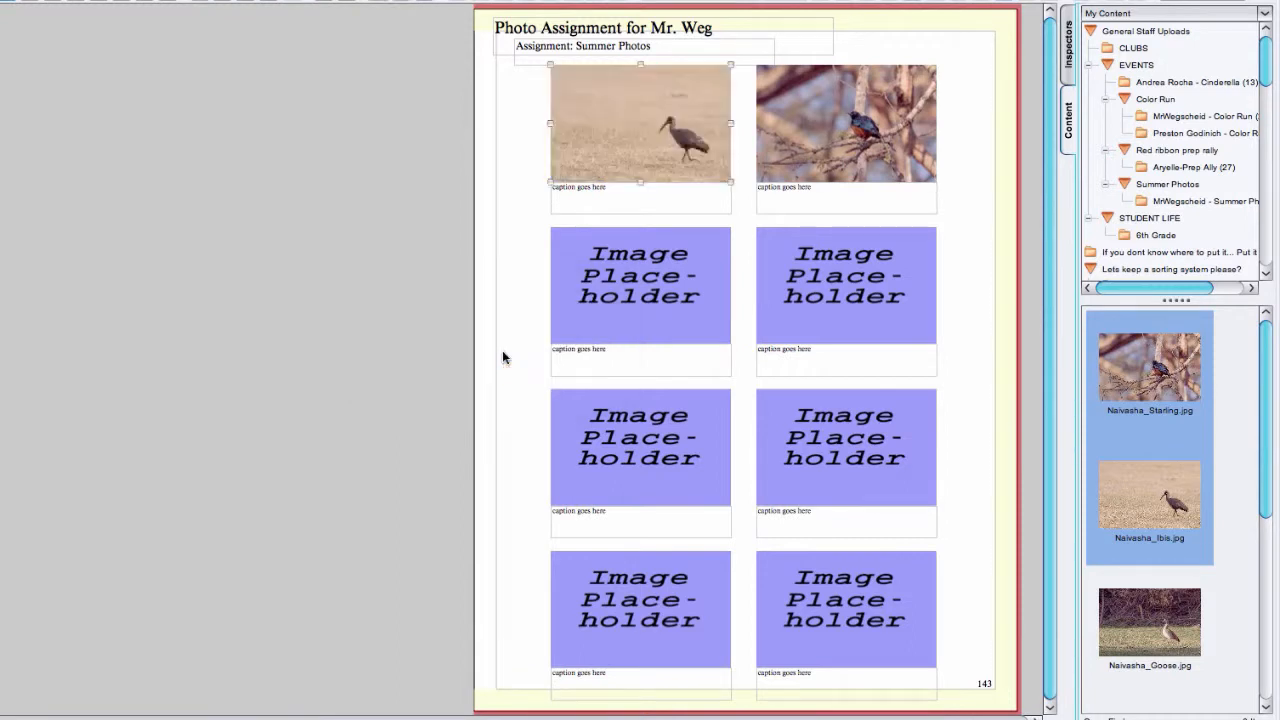
left_click(511, 316)
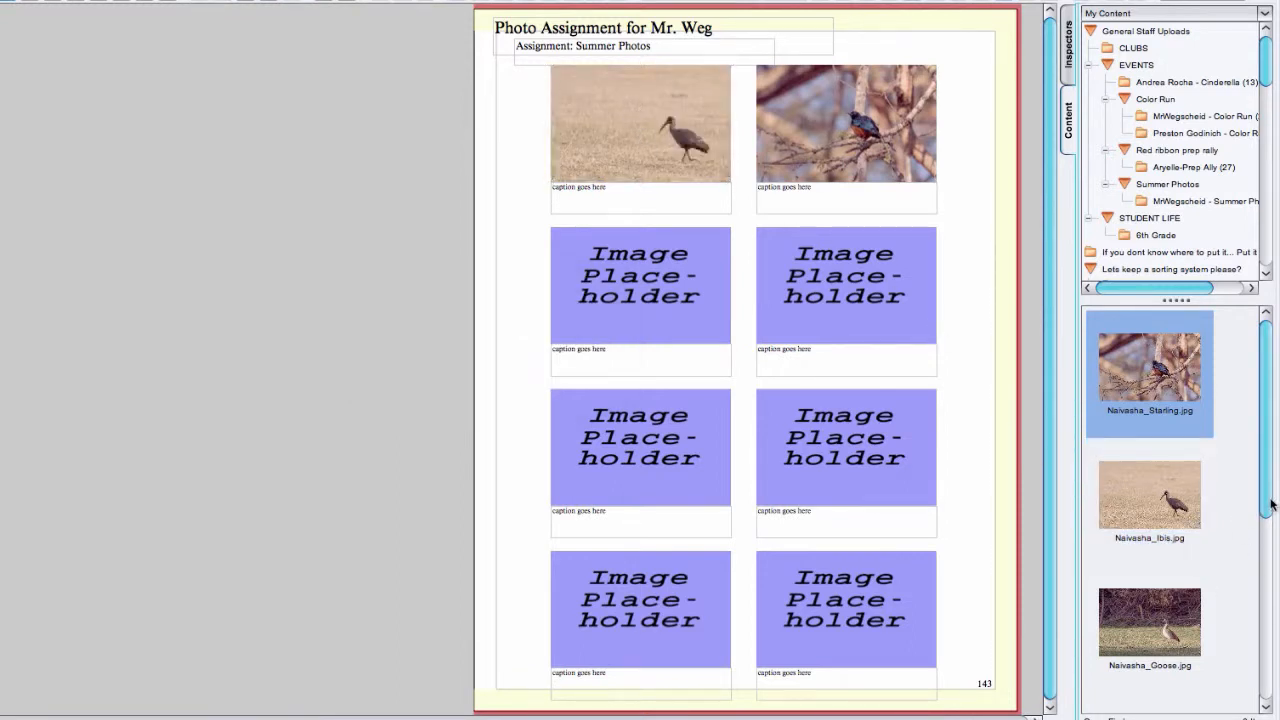
- Fill the second row with Naivasha_Goose.jpg on the right and Naivasha_Cactus.jpg on the left, both Scaled to Fit
left_click_drag(1270, 505, 1266, 594)
left_click_drag(1150, 428, 811, 244)
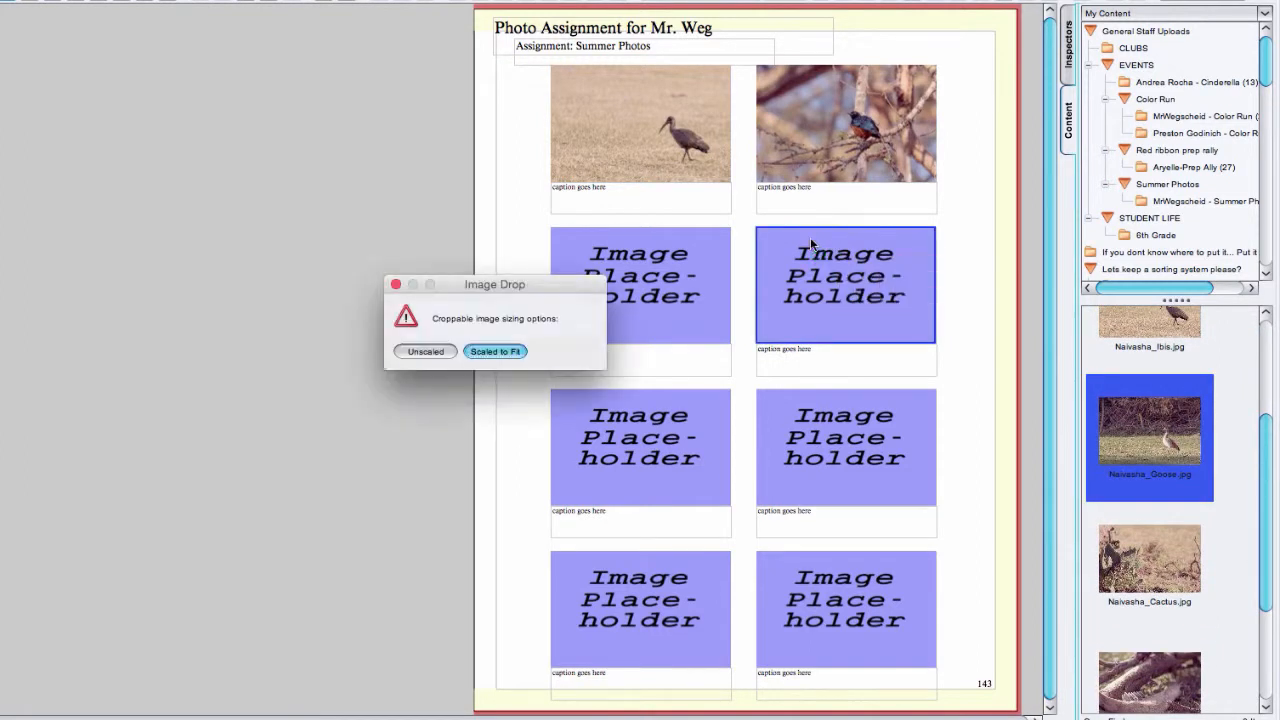
left_click(495, 351)
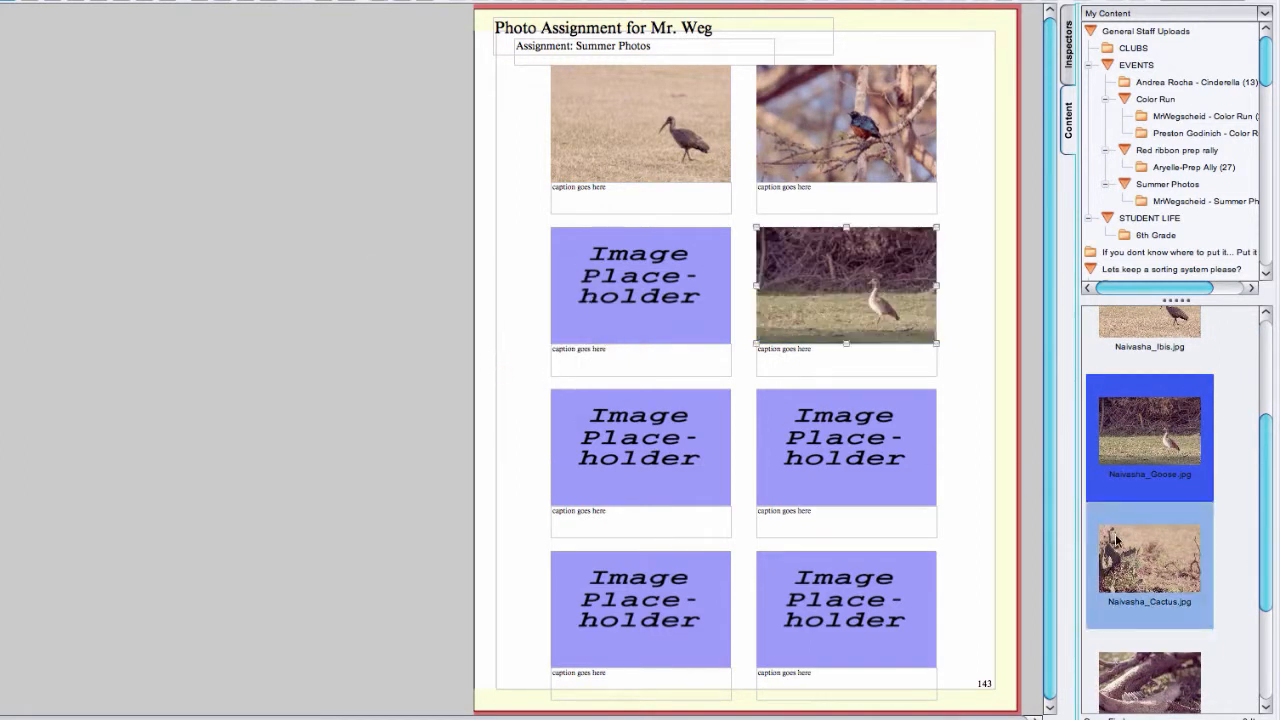
left_click_drag(1158, 574, 667, 272)
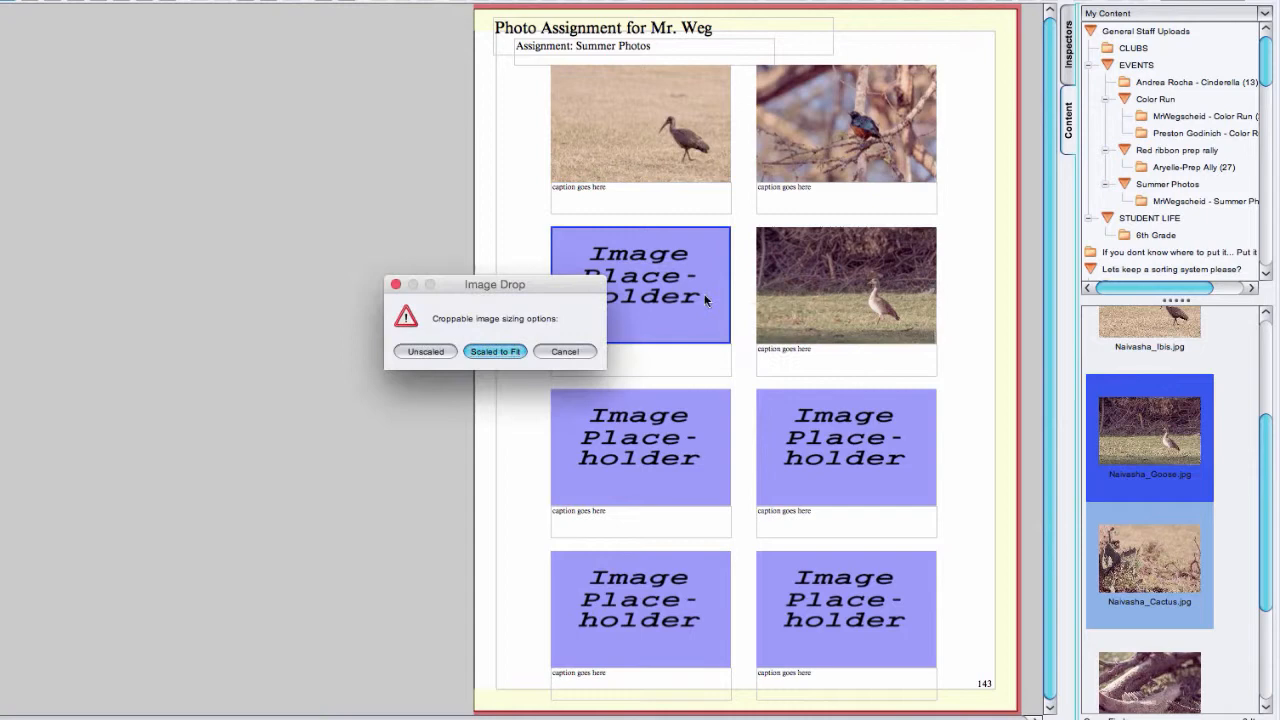
left_click(518, 354)
- Fill the third row with Naivasha_Jawbone.jpg on the left and Naivasha_Giraffe.jpg on the right, both Scaled to Fit
left_click_drag(1262, 512, 1264, 590)
left_click_drag(1160, 420, 1130, 420)
left_click(1150, 535)
left_click_drag(1150, 535, 652, 455)
left_click(494, 353)
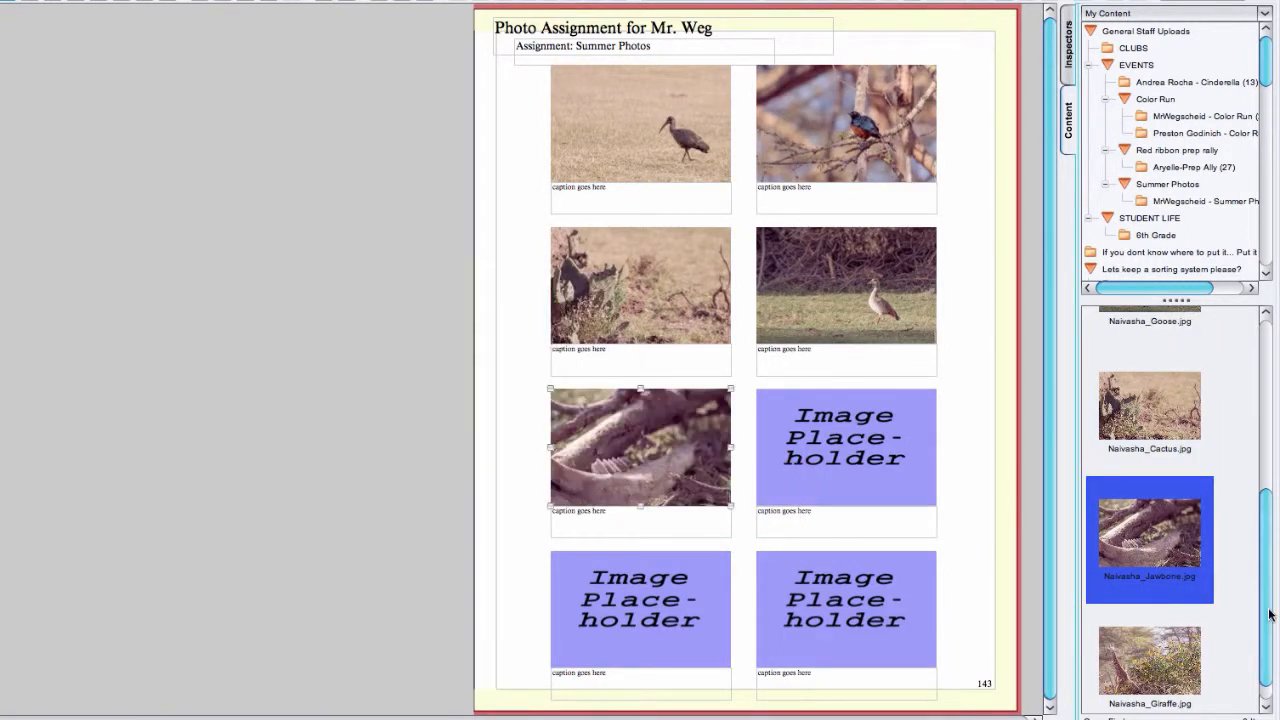
scroll(1270, 614, "down", 1)
left_click_drag(1150, 510, 768, 421)
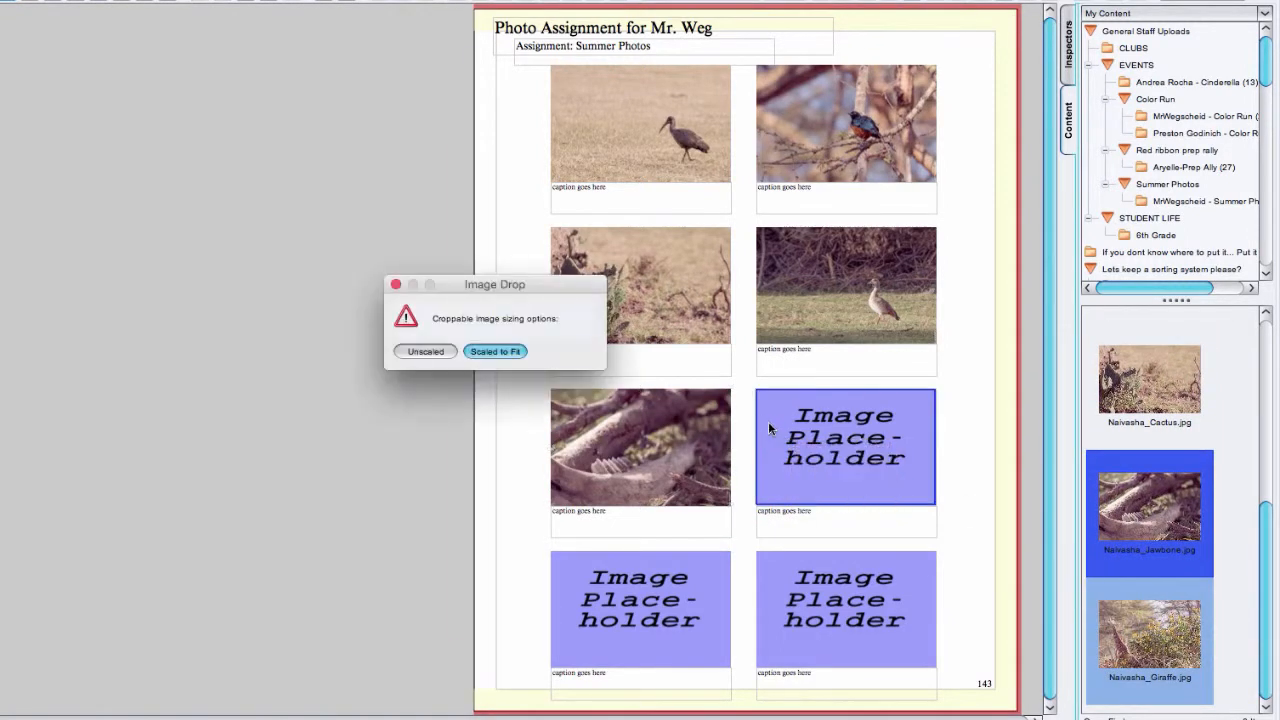
left_click(519, 355)
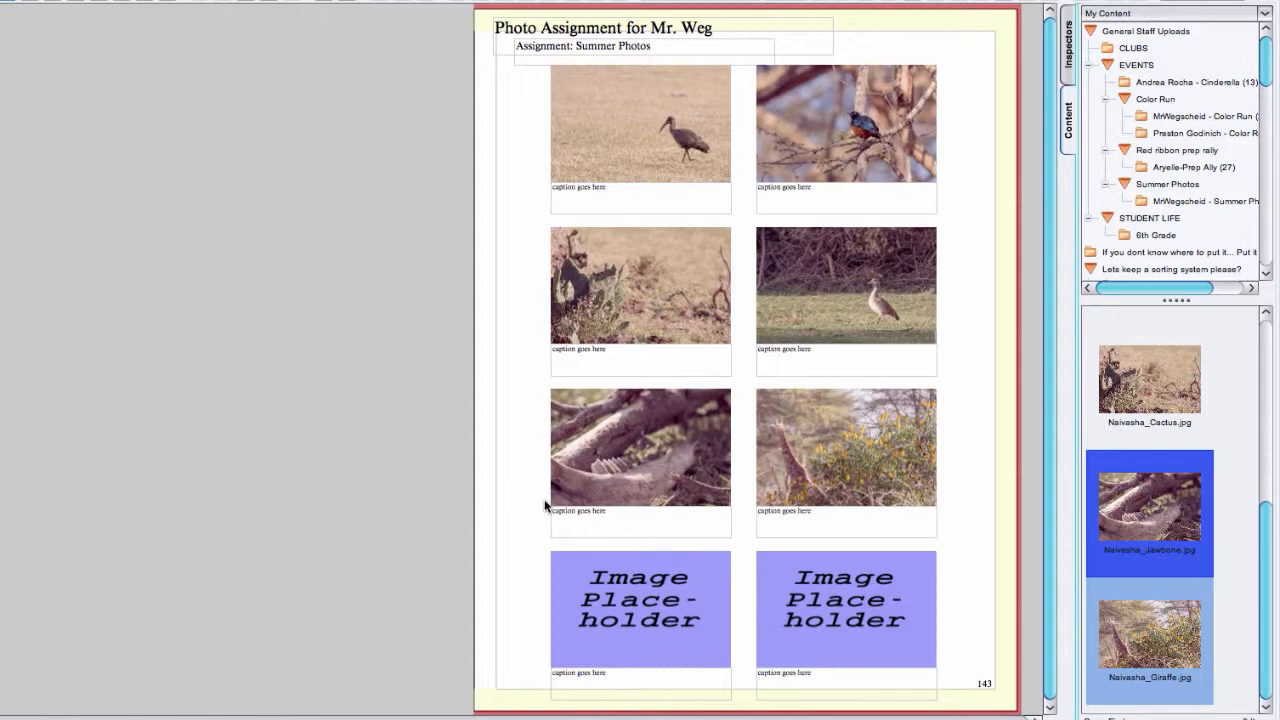
- Toggle the OoC2: Red Ribbon Week layer's visibility to compare it with the Summer Photos assignment
left_click(1197, 96)
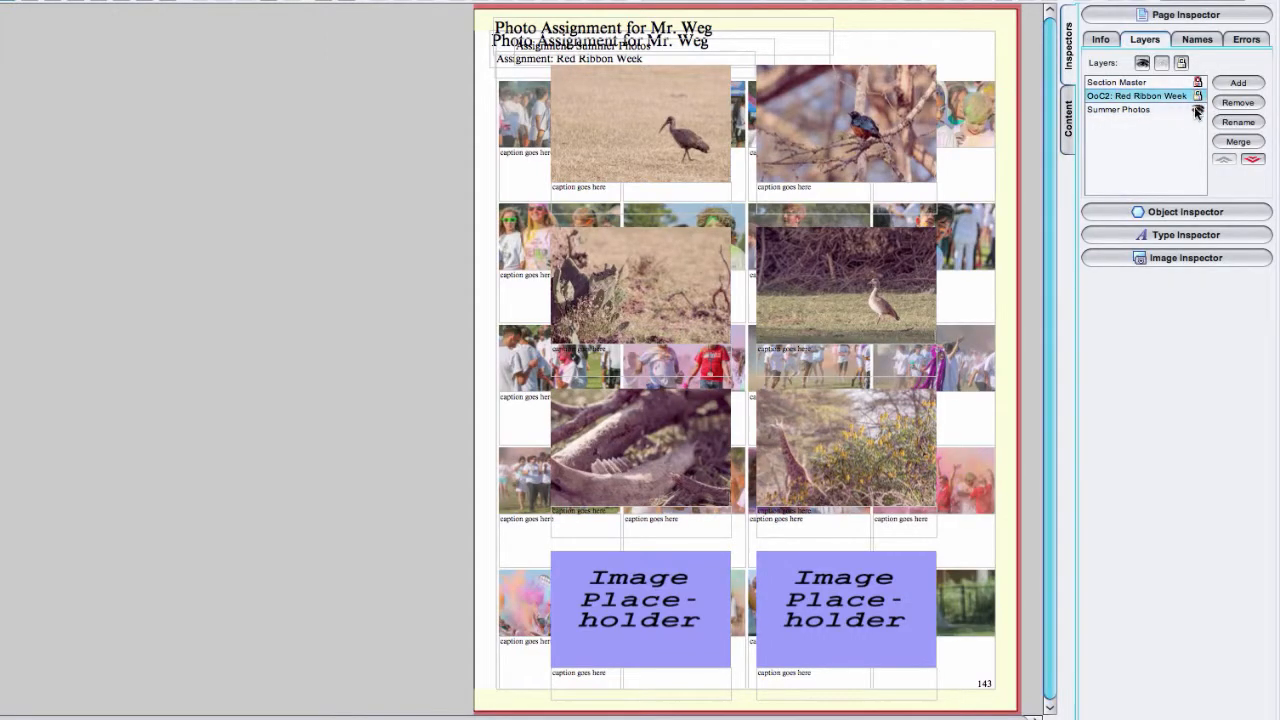
left_click(1196, 97)
left_click(1197, 96)
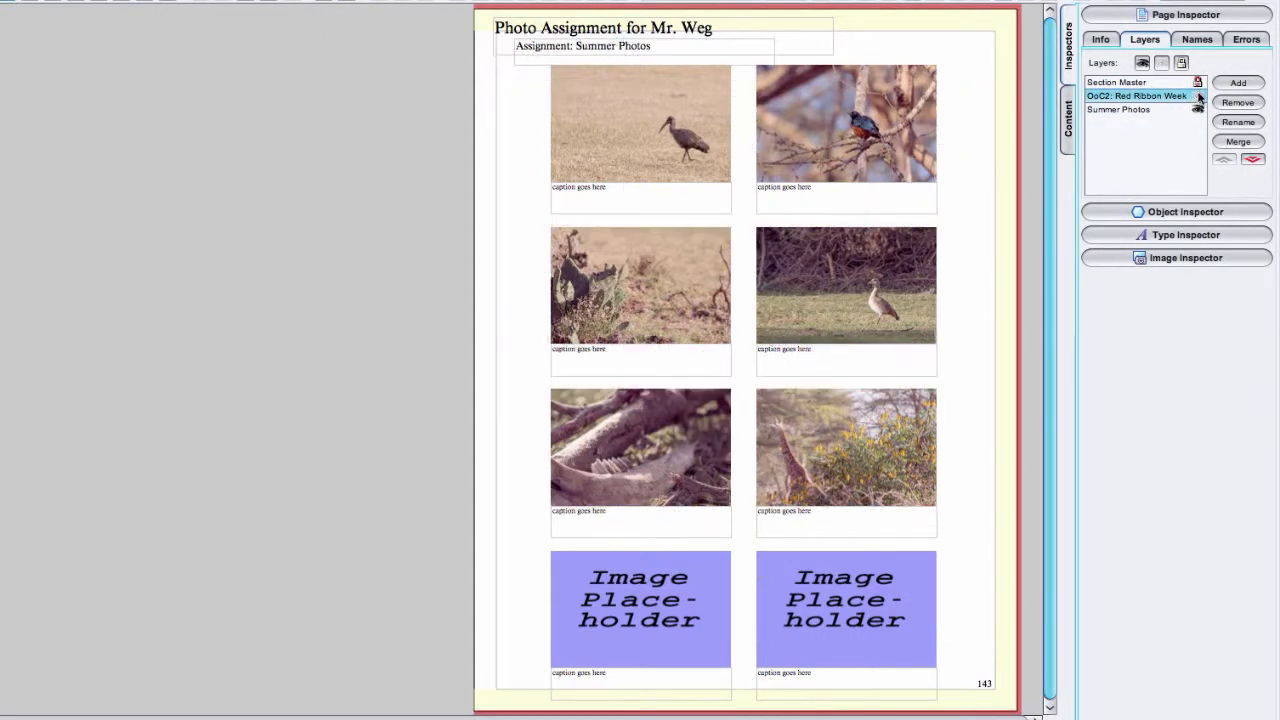
left_click(1198, 97)
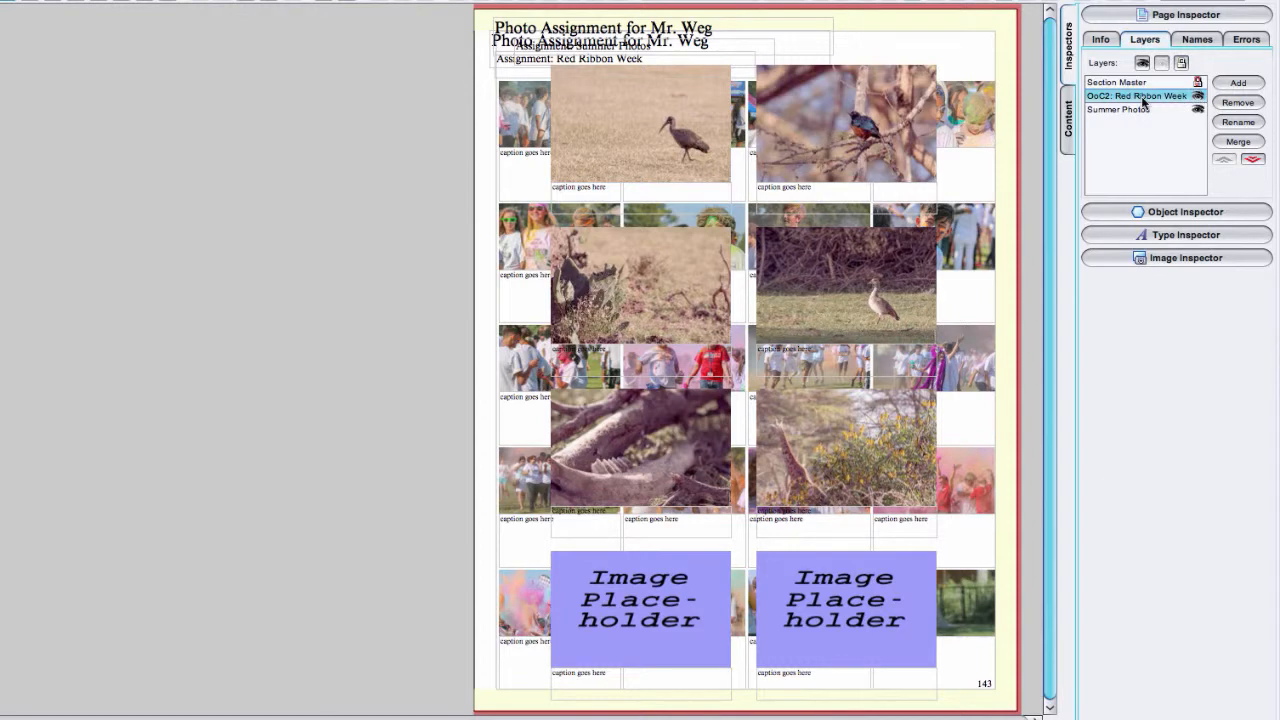
- Try moving the OoC2: Red Ribbon Week layer below Summer Photos and restore its original order
left_click(1150, 109)
left_click(1152, 97)
left_click(1251, 159)
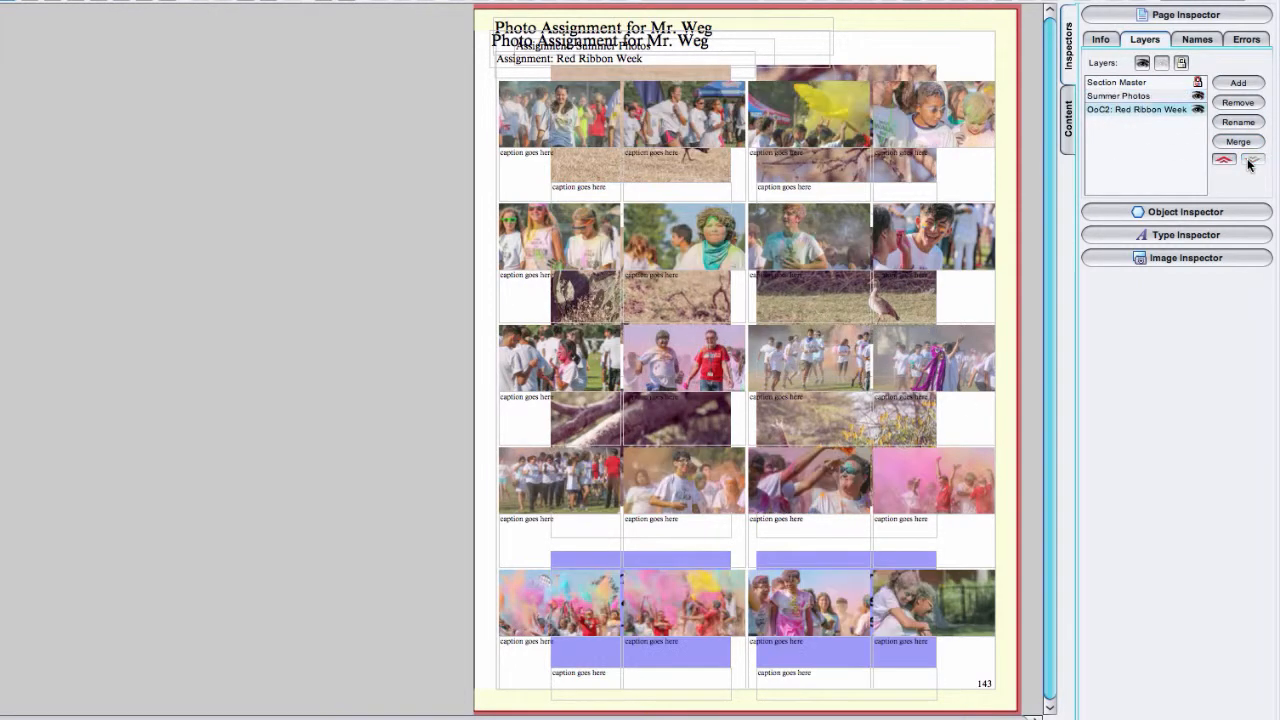
left_click(1226, 160)
left_click(1251, 159)
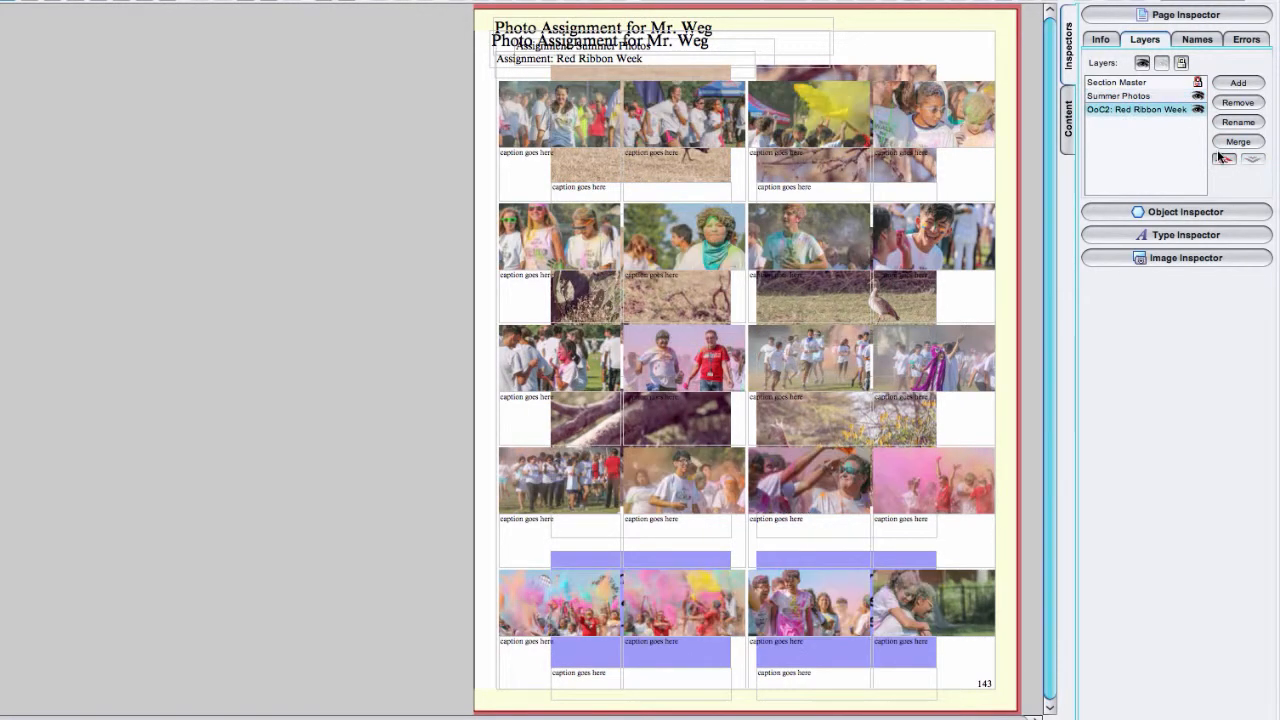
left_click(1224, 159)
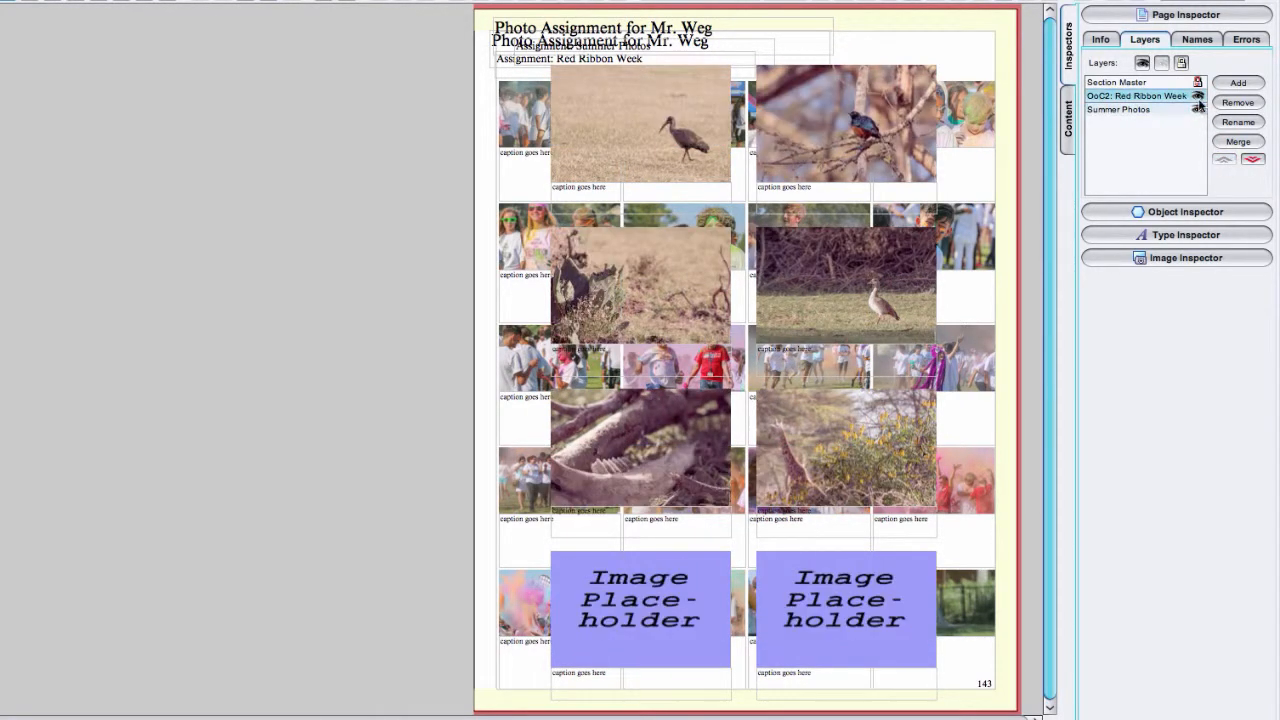
- Hide both the OoC2: Red Ribbon Week and Summer Photos layers on page 143
left_click(1199, 110)
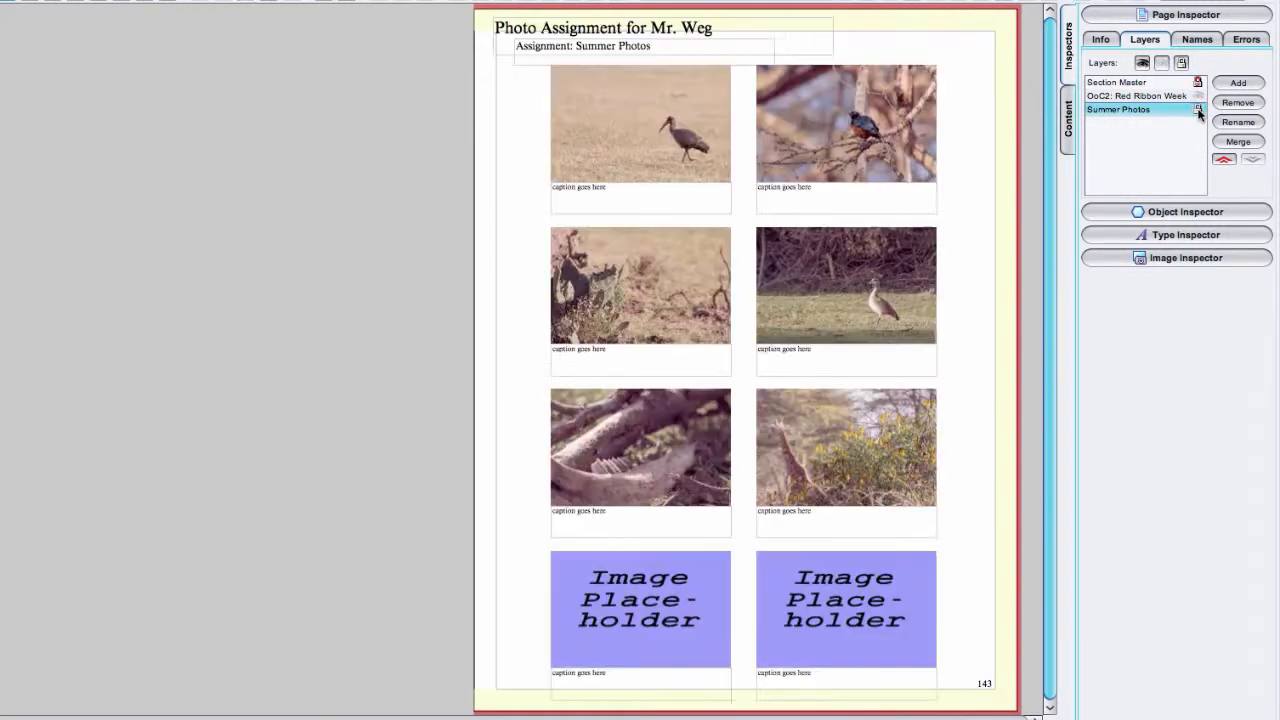
left_click(1198, 97)
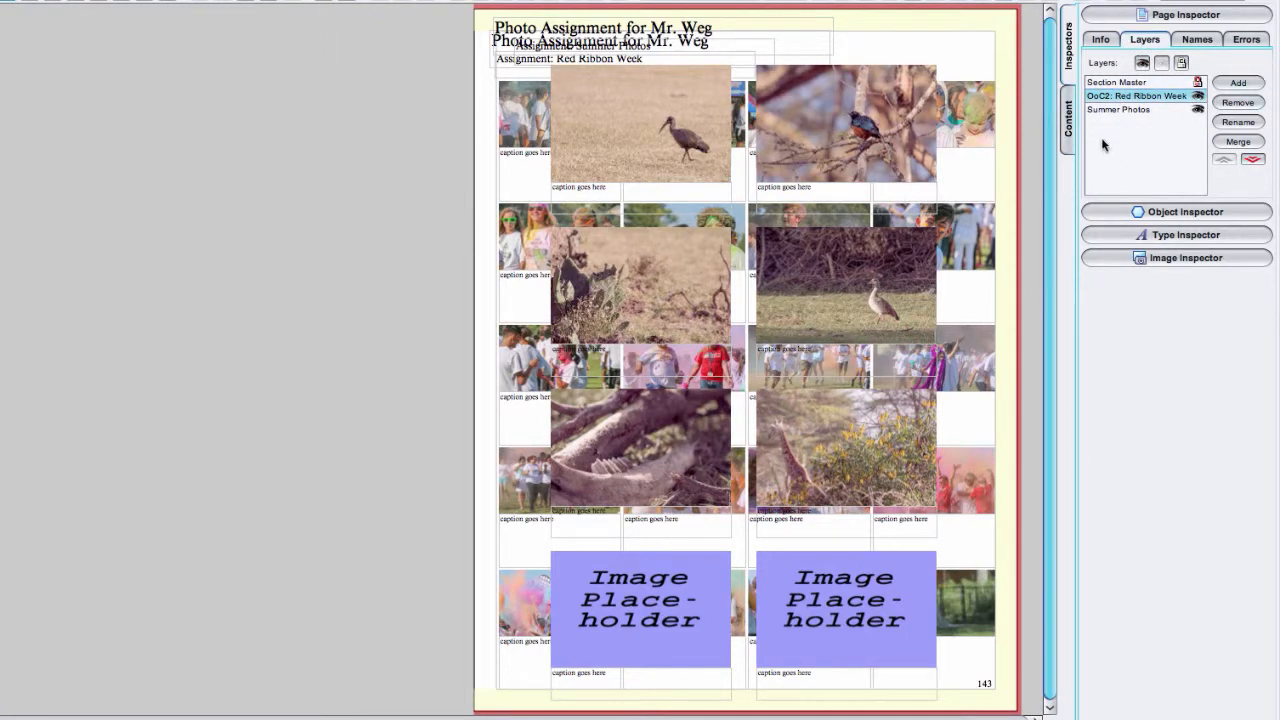
left_click(1198, 97)
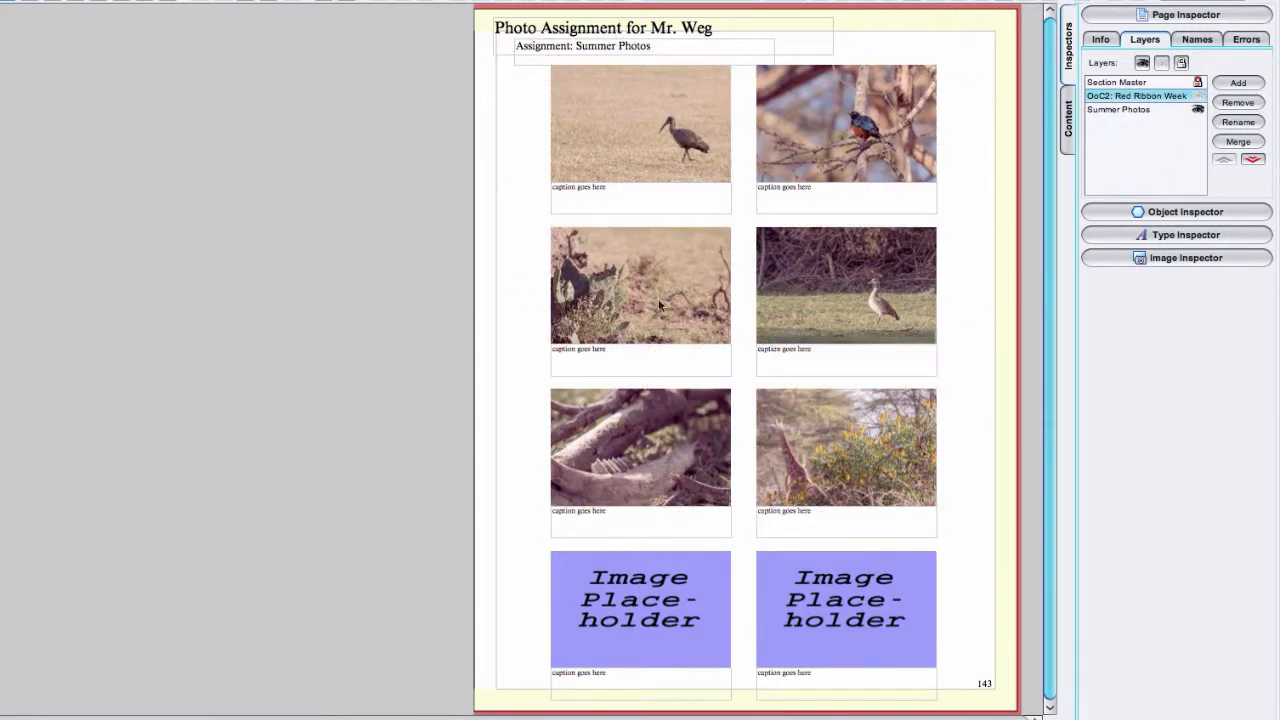
left_click(1196, 109)
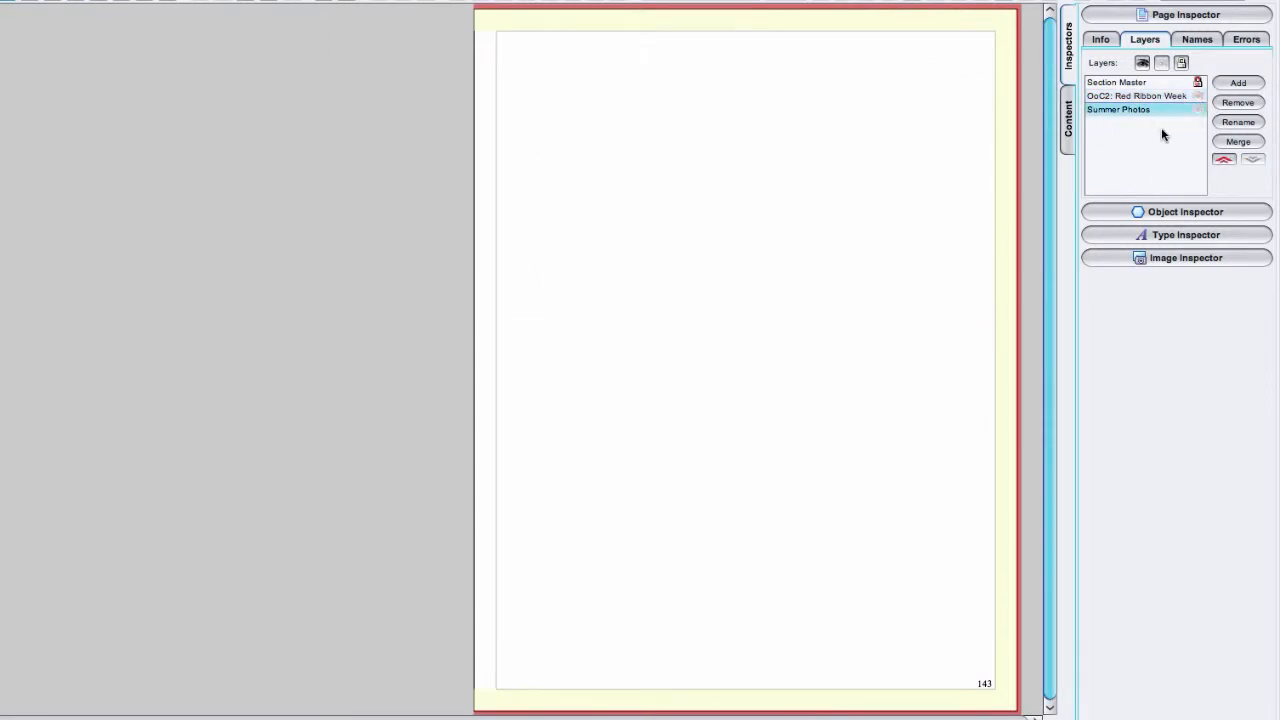
- Add a new layer to page 143 and rename it Photo Project
left_click(1238, 83)
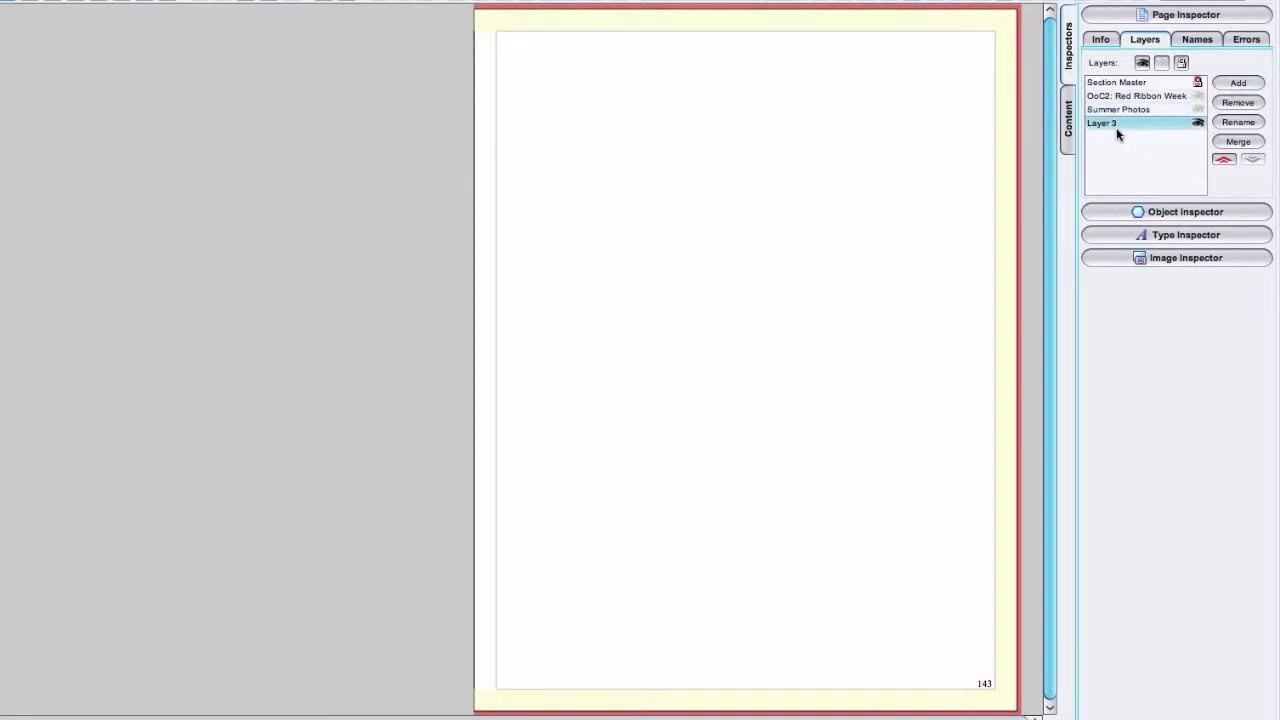
left_click(1225, 122)
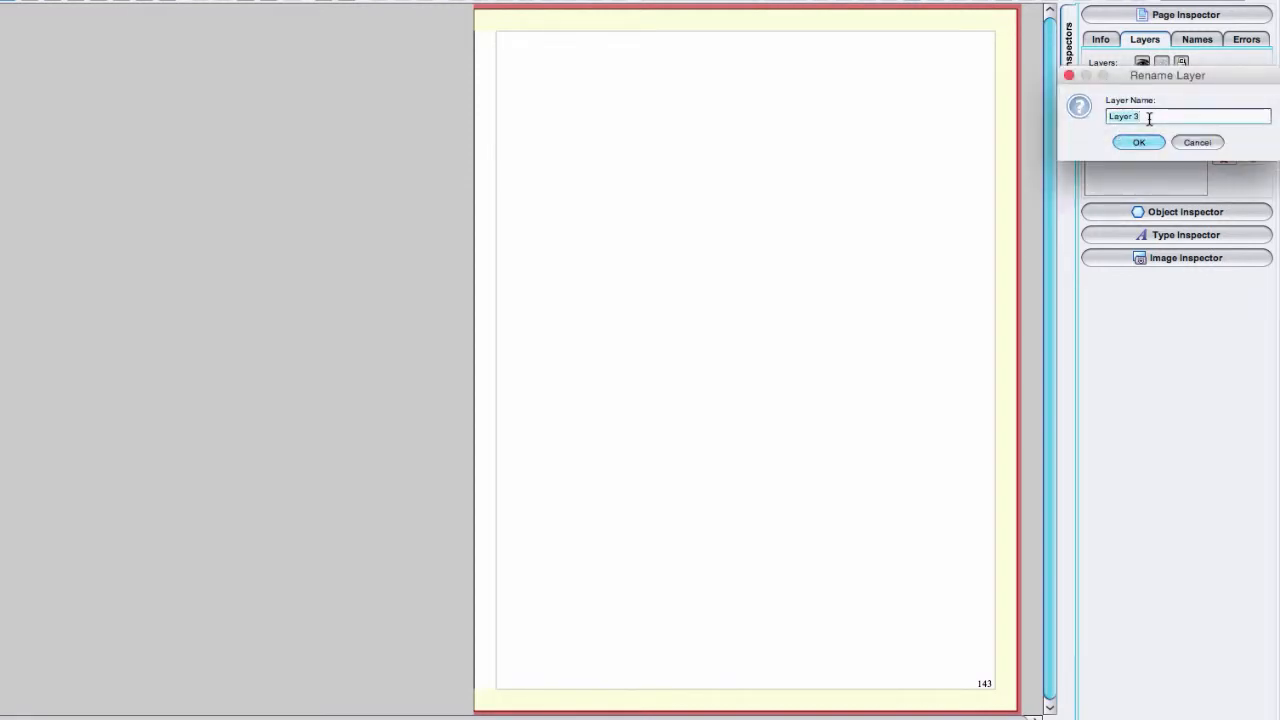
type("Photo")
type("Project")
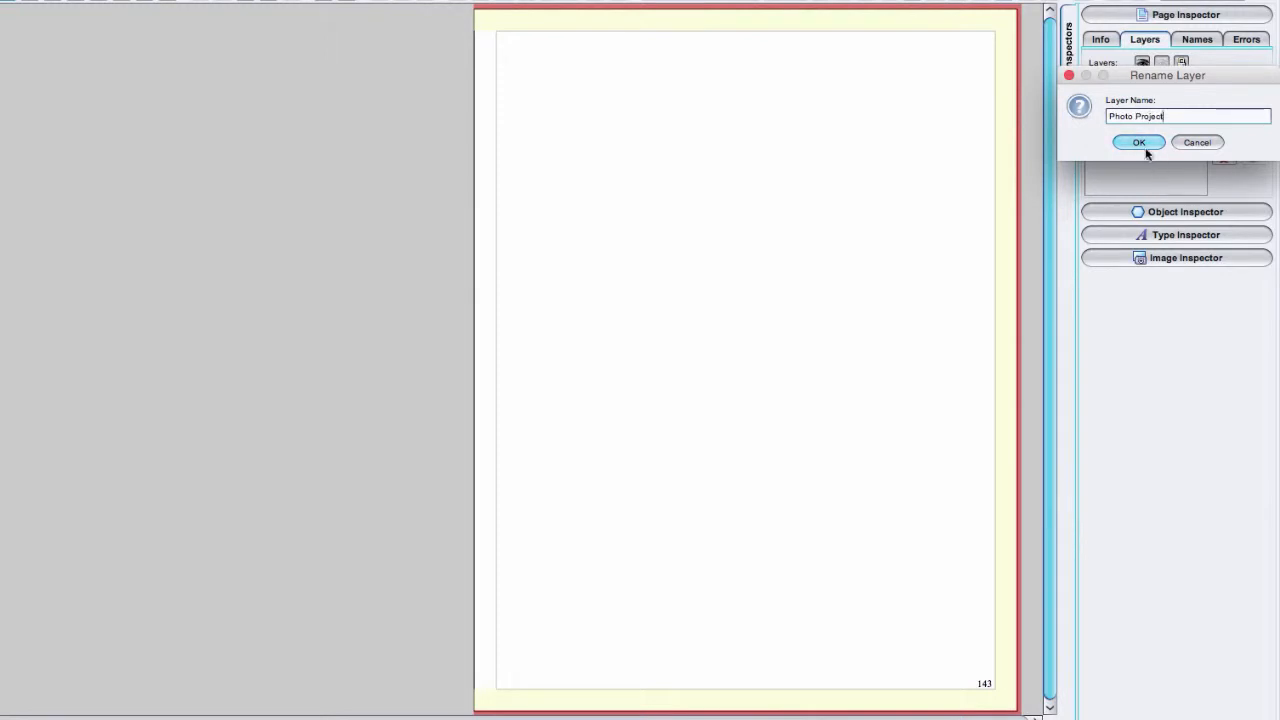
left_click(1141, 143)
- Place the PhotoProject1 module from My Modules on the page's Photo Project layer
left_click(1147, 16)
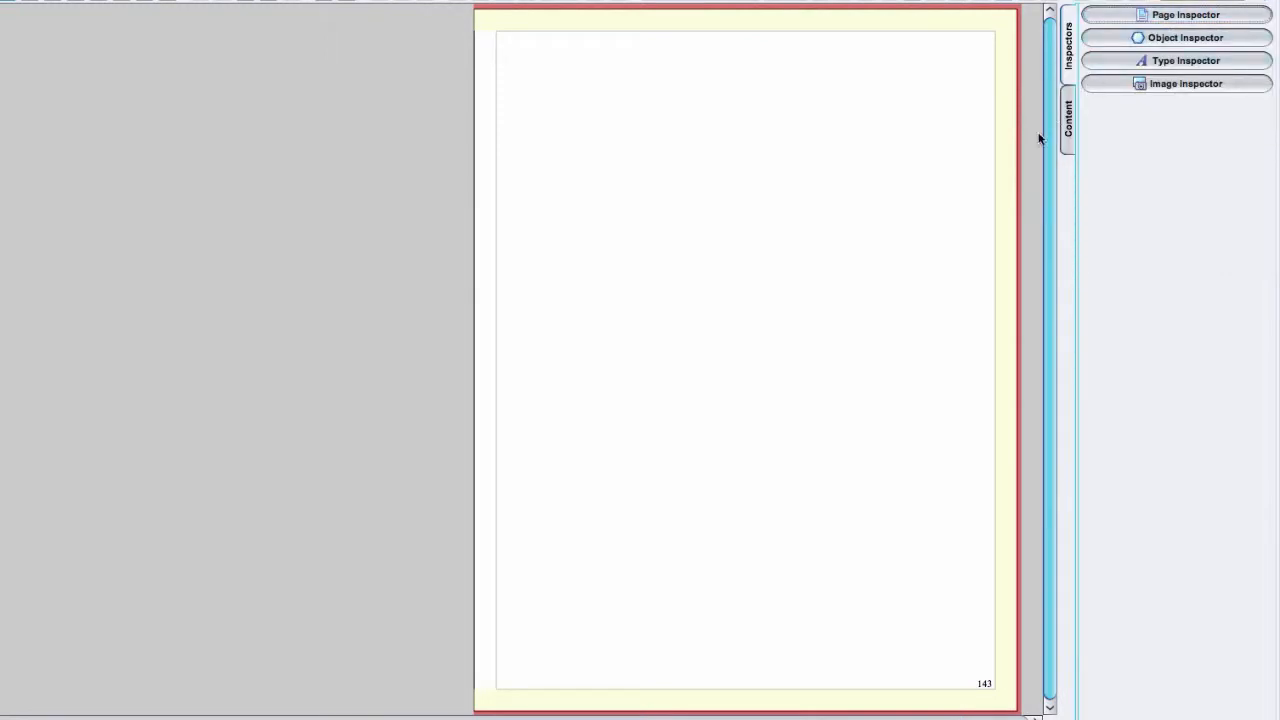
left_click(1067, 122)
left_click(1156, 12)
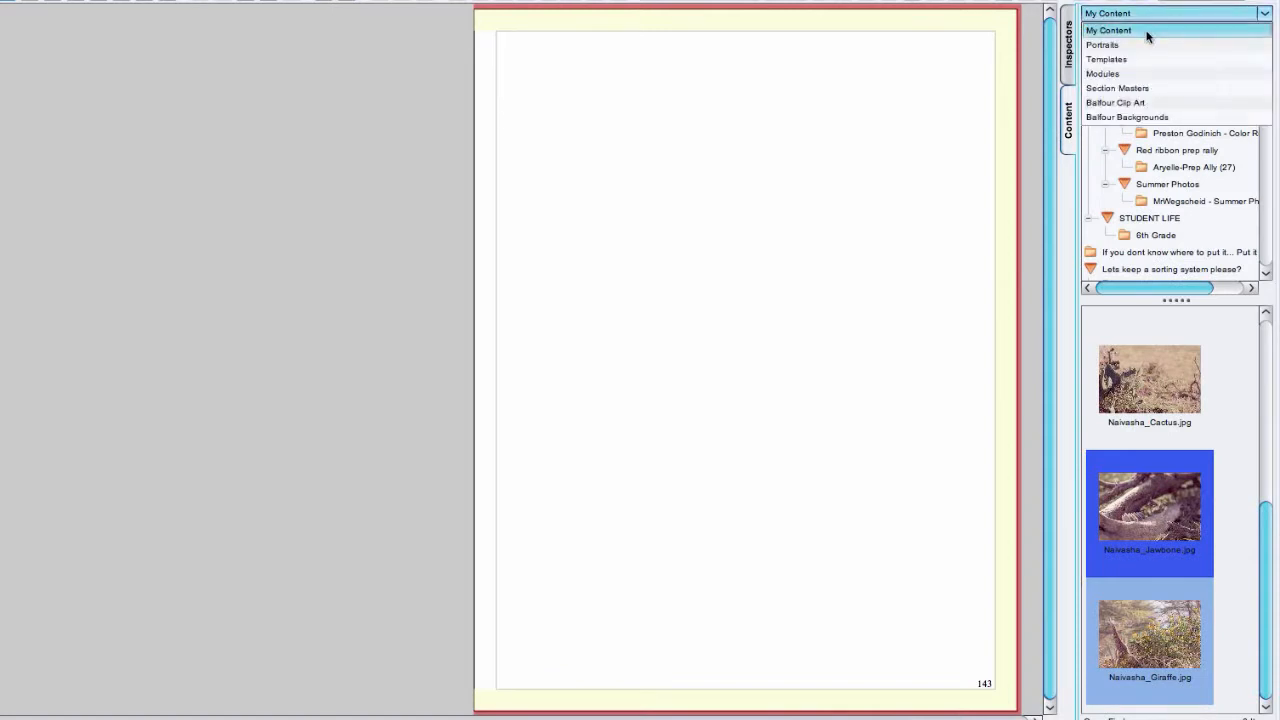
left_click(1124, 72)
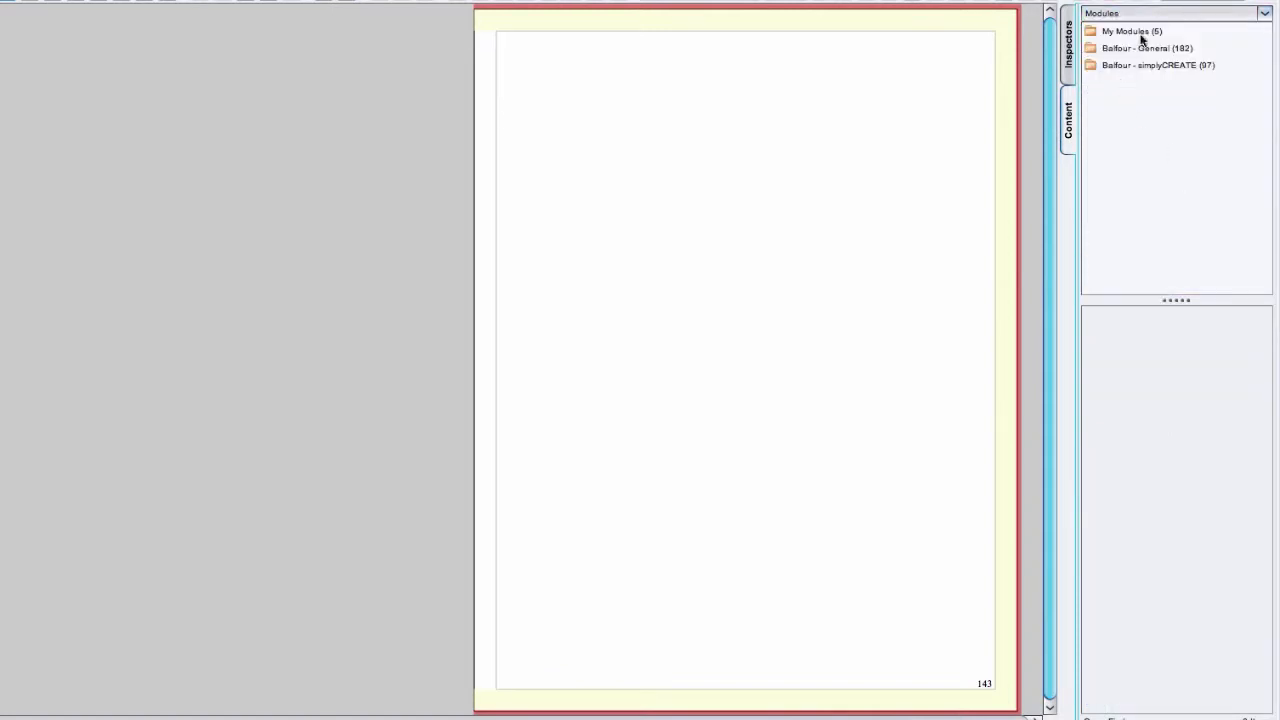
left_click(1134, 48)
left_click(1130, 33)
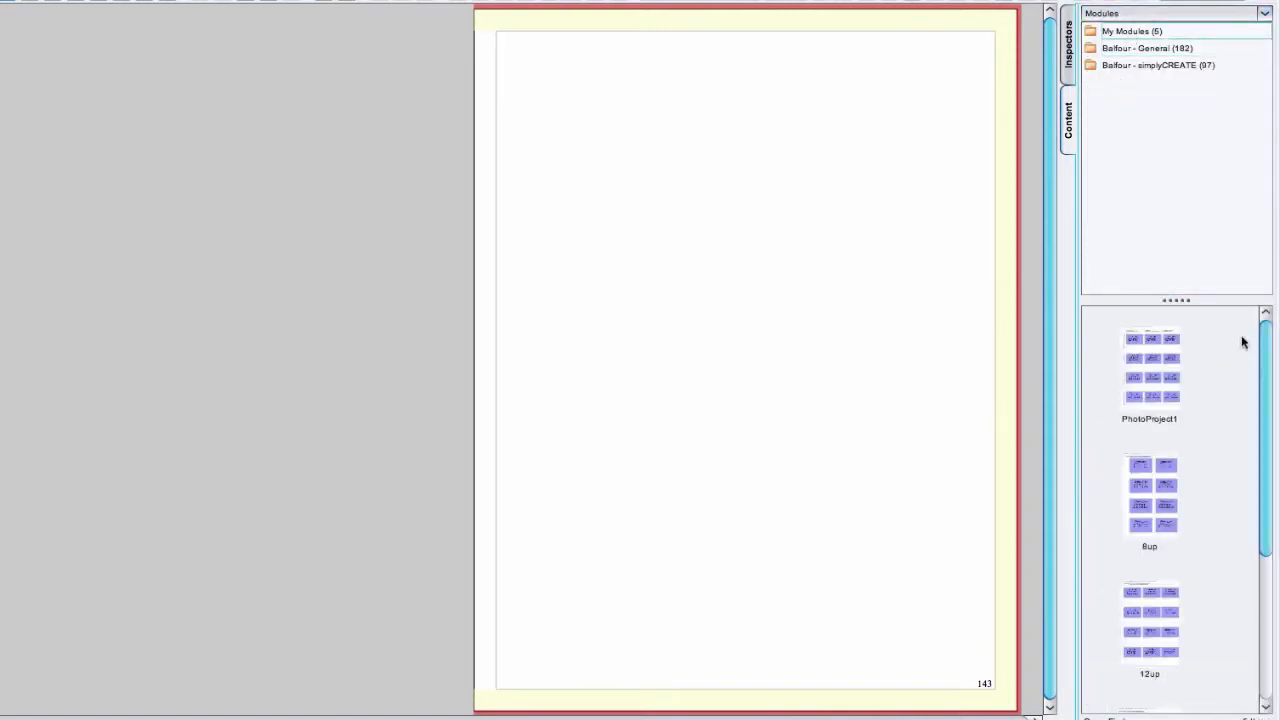
left_click_drag(1160, 378, 594, 197)
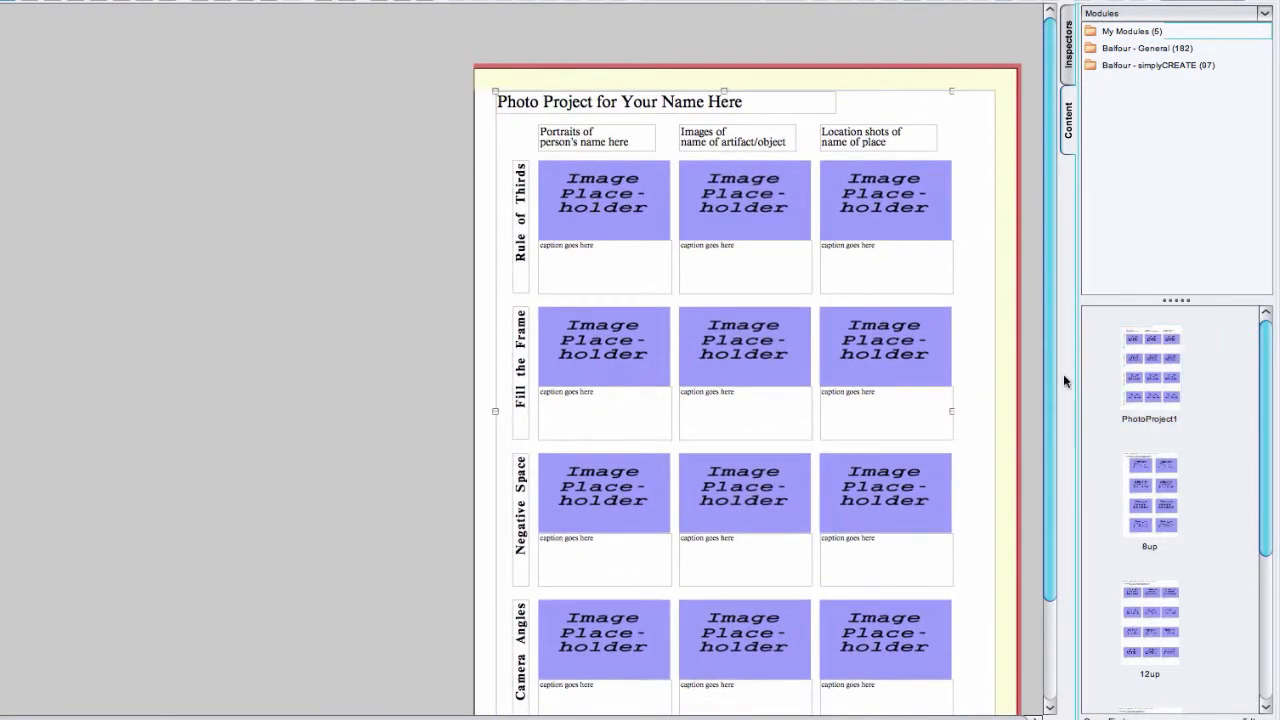
- Ungroup the placed PhotoProject1 module and deselect its elements
right_click(860, 344)
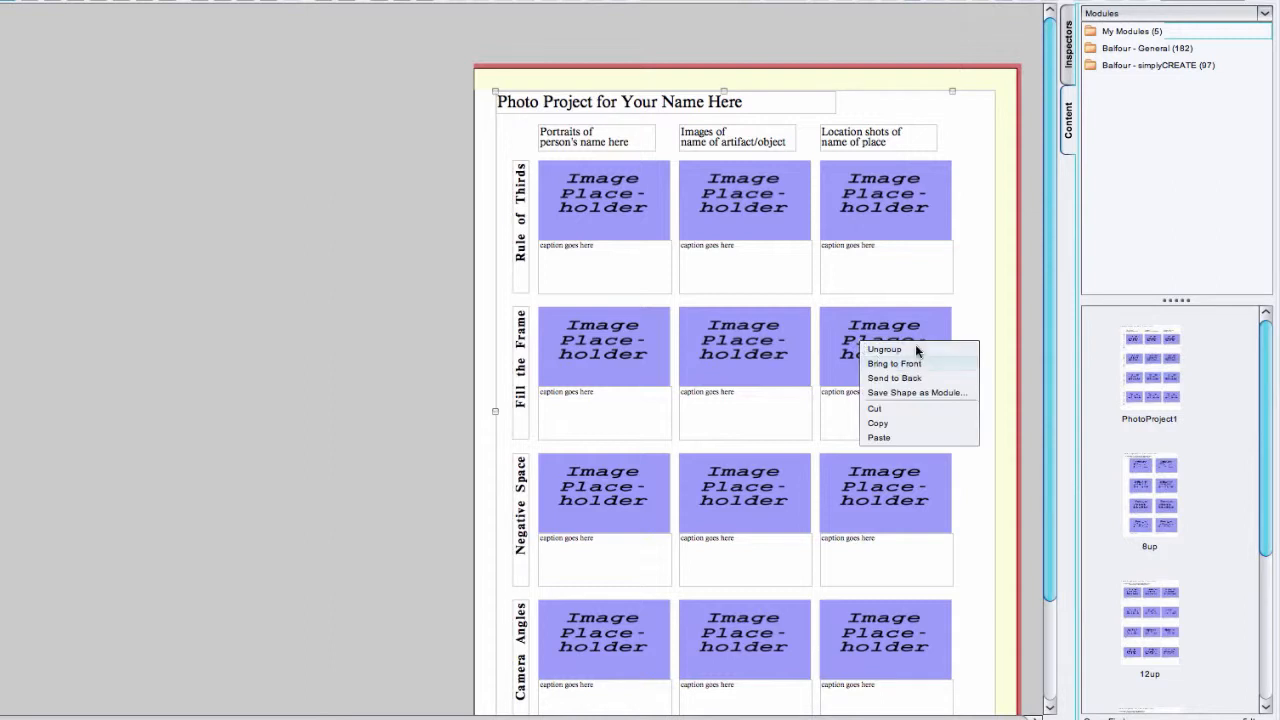
left_click(878, 350)
left_click(986, 334)
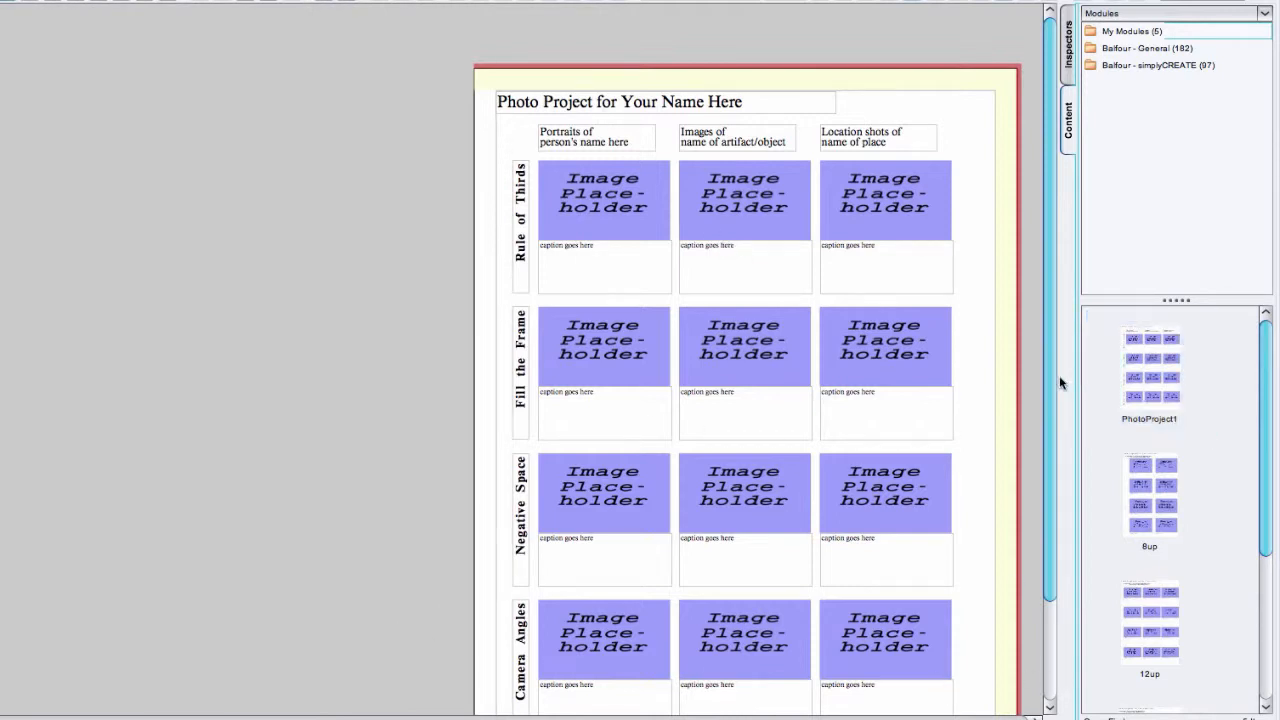
left_click_drag(1050, 385, 1046, 428)
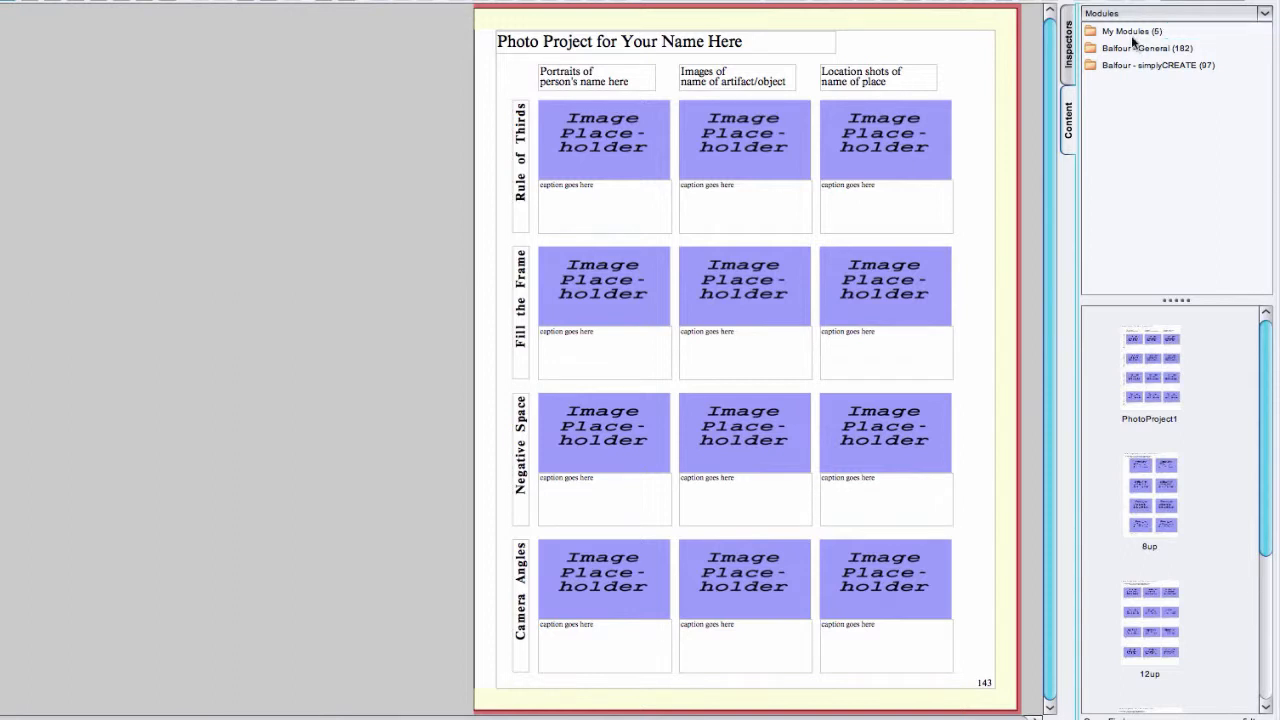
- Add another layer to page 143 and rename it "Ooc3: Zombie Scavenger Hunt"
left_click(1075, 37)
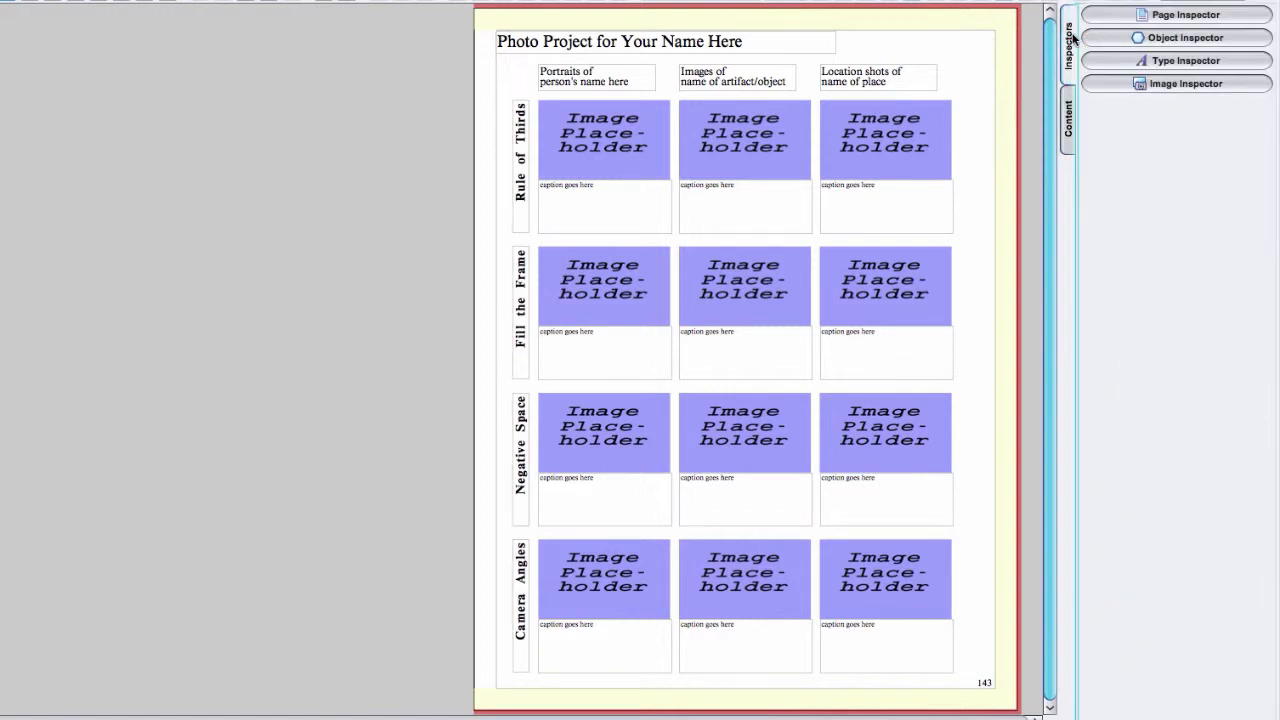
left_click(1165, 15)
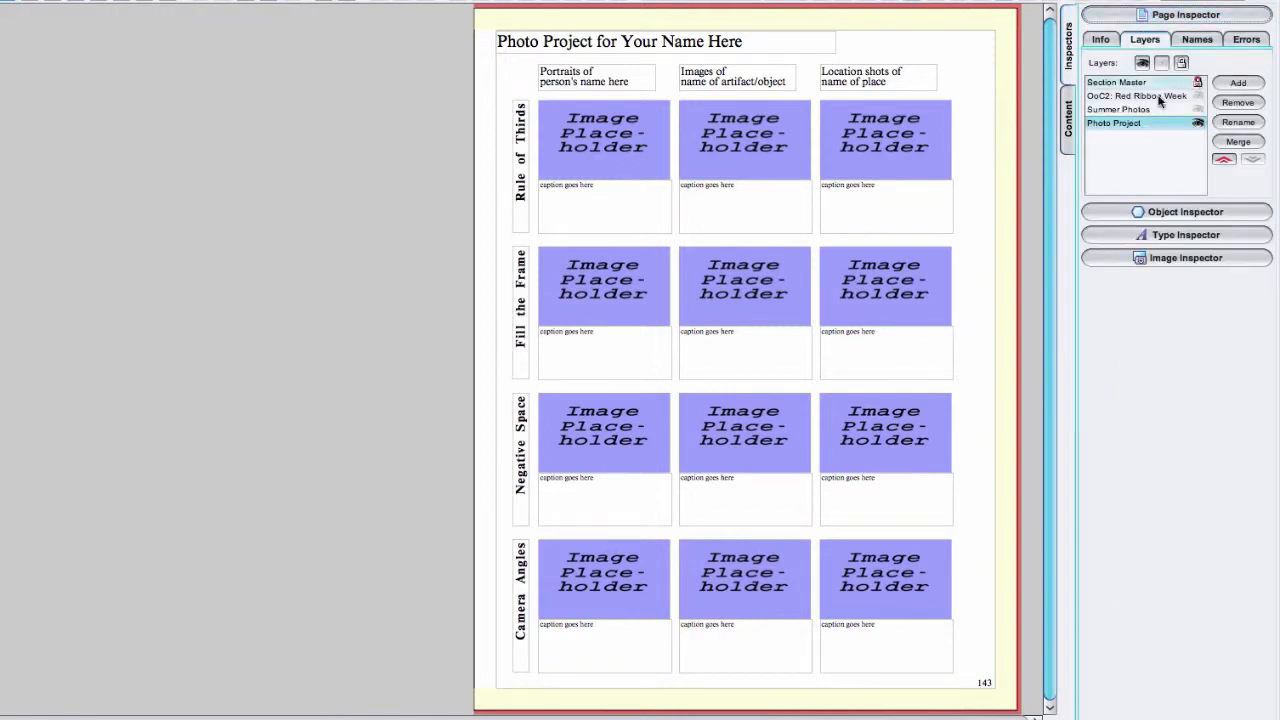
left_click(1238, 84)
left_click(1238, 122)
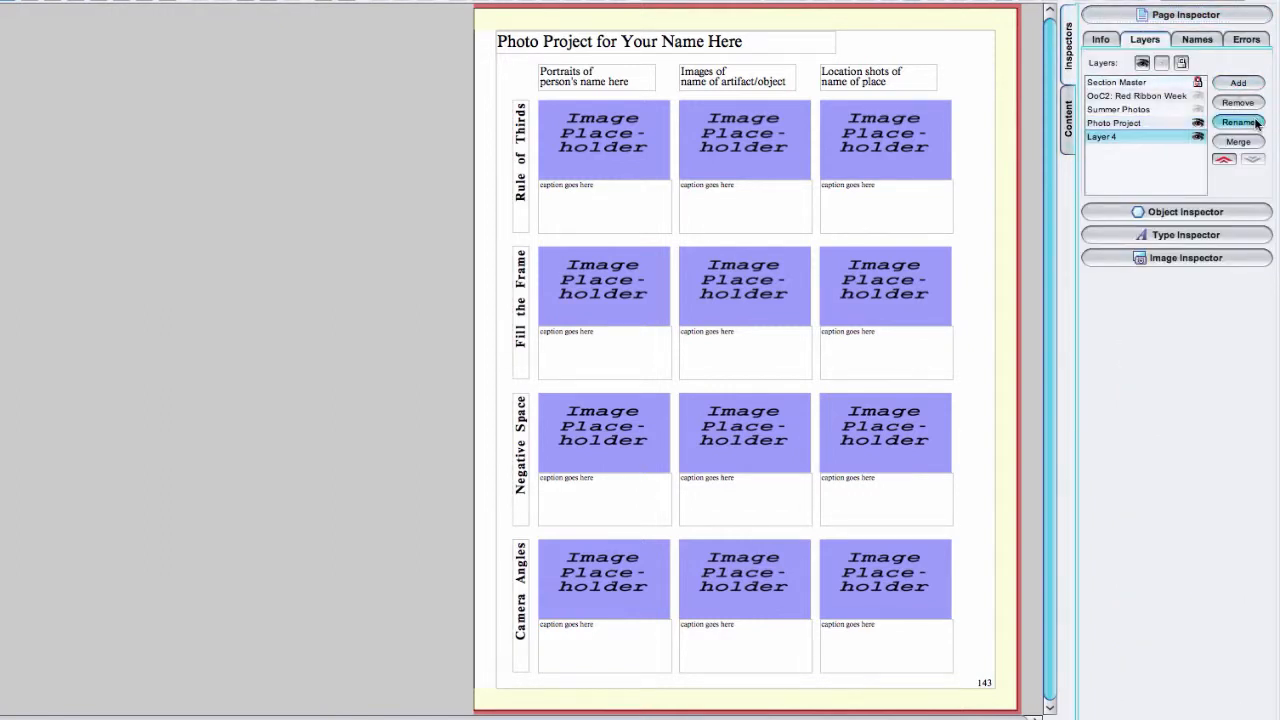
type("Ooc3:")
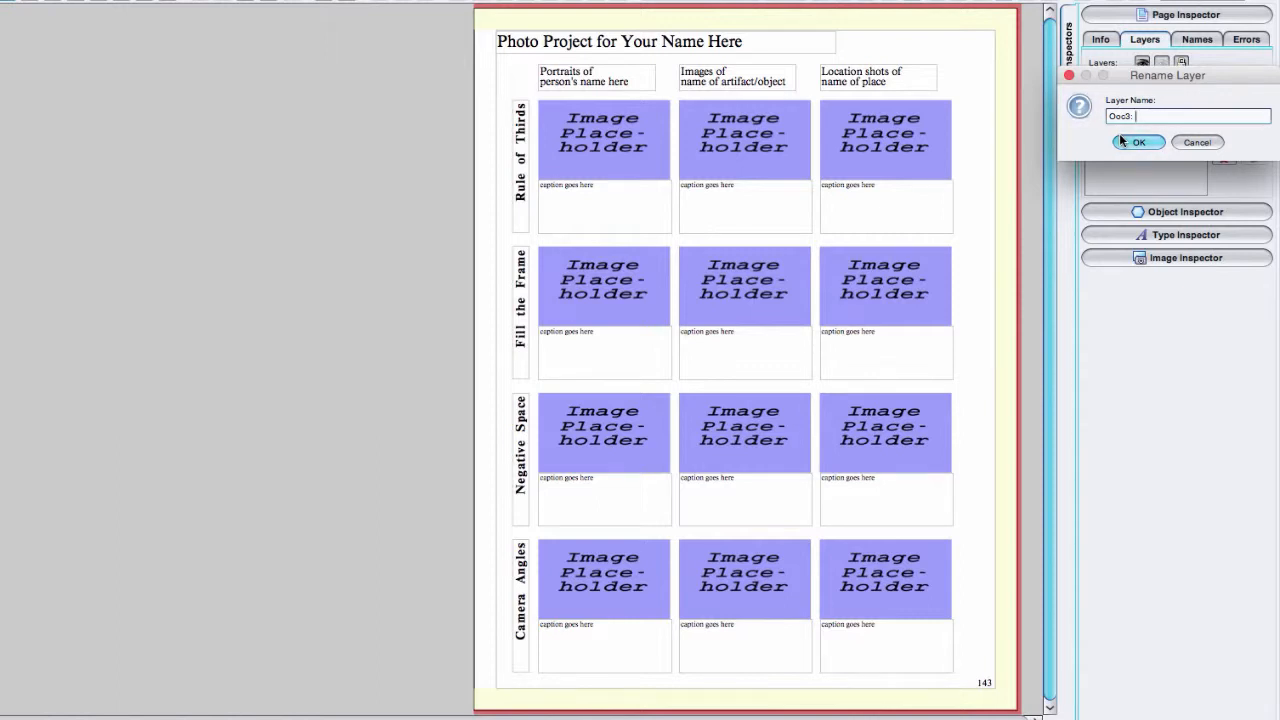
type("Zombie Scavenger Hunt")
left_click(1122, 141)
- Hide the Photo Project layer and make the Ooc3: Zombie Scavenger Hunt layer active
left_click(1186, 135)
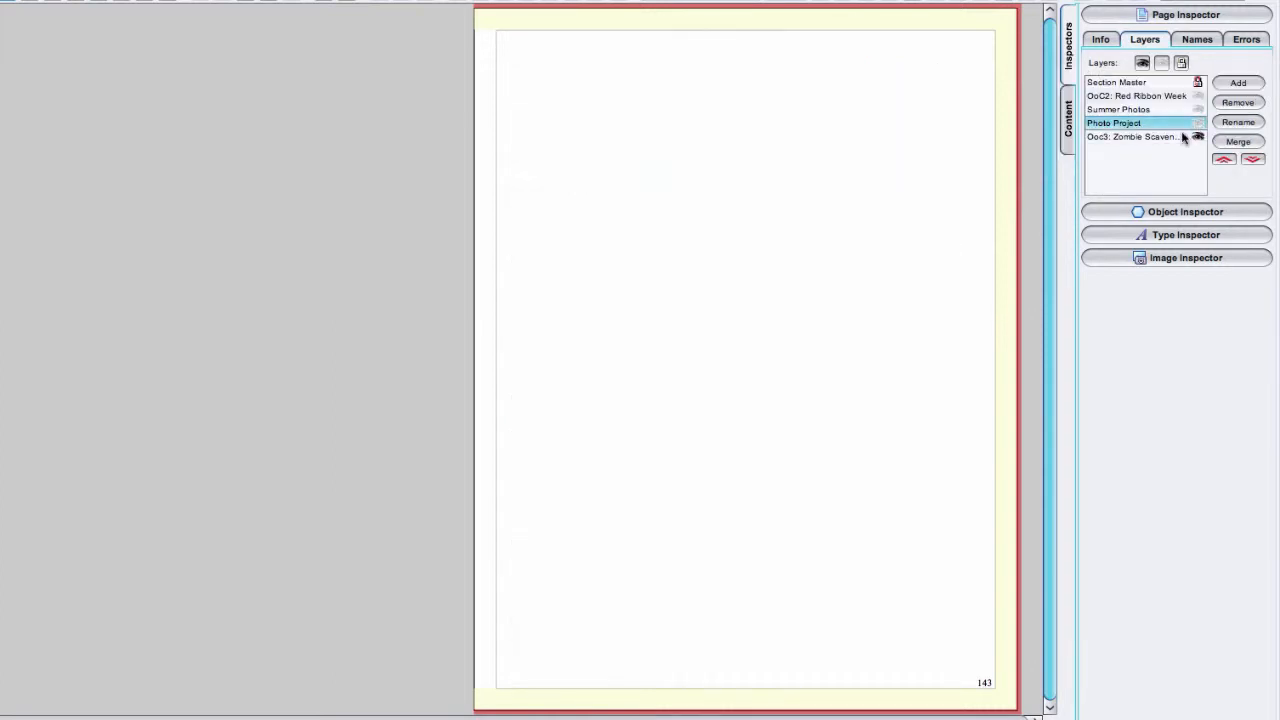
left_click(1067, 110)
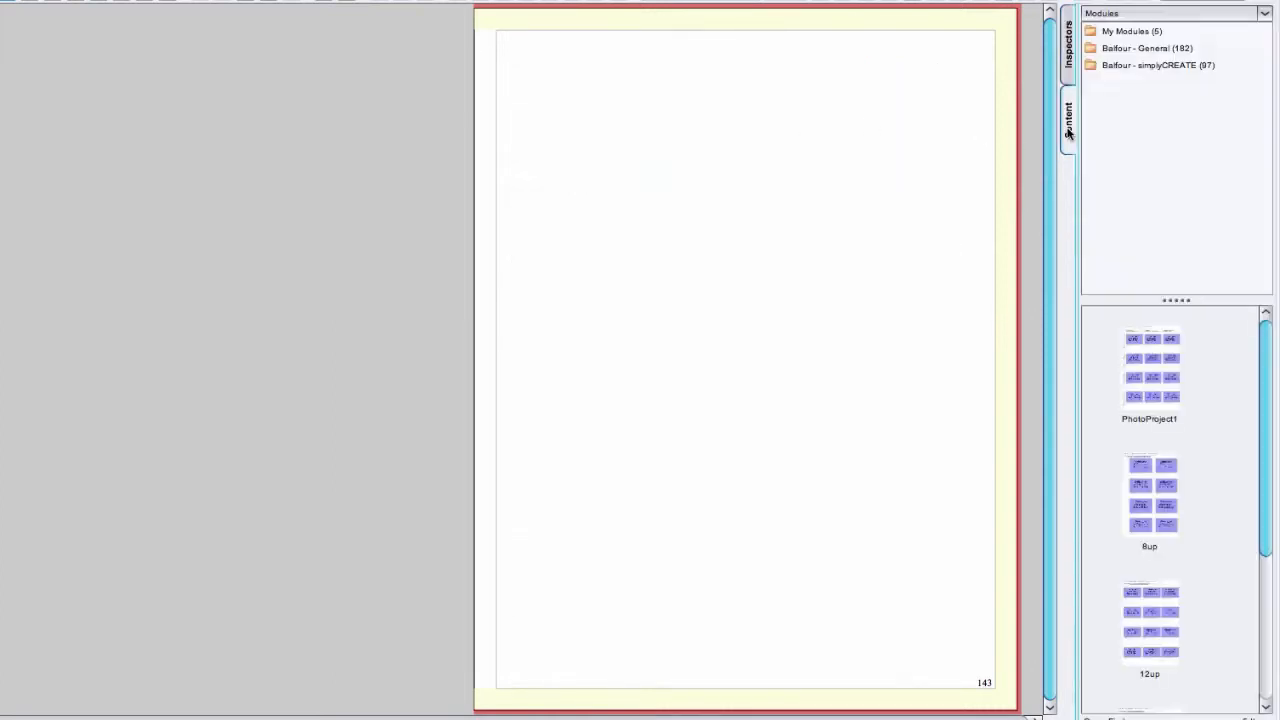
left_click(1073, 50)
left_click(1155, 14)
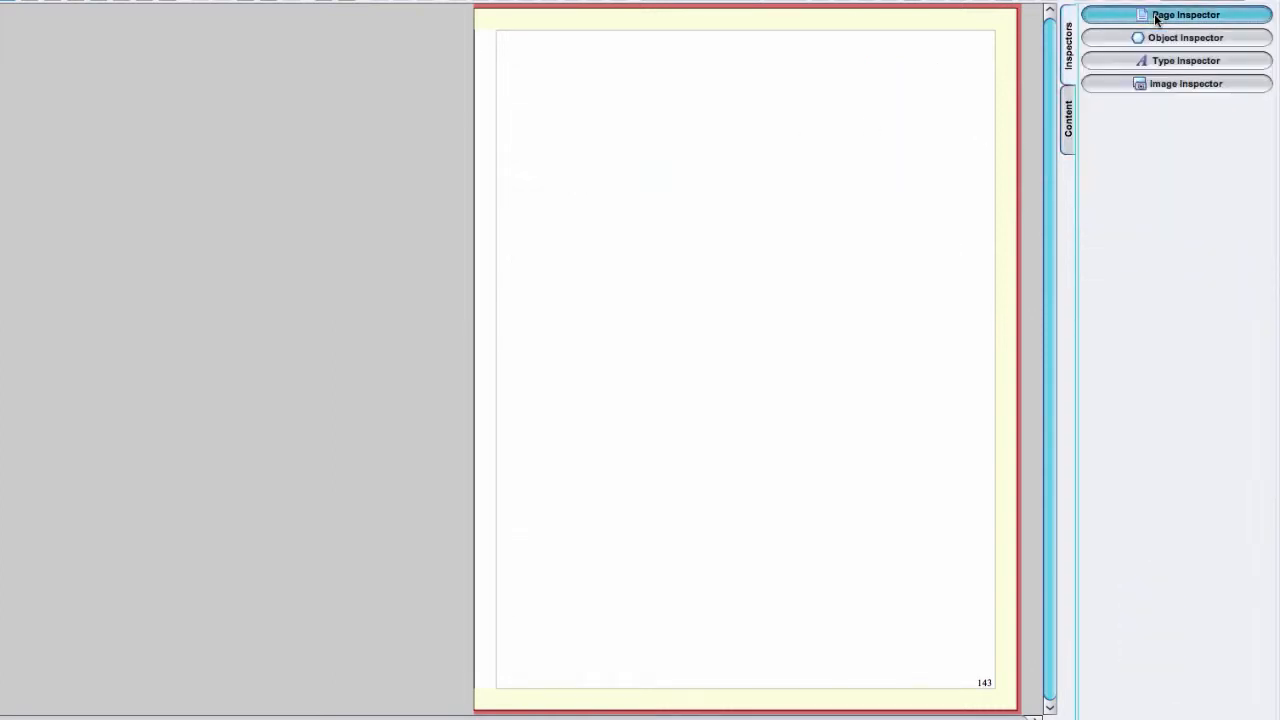
- Browse the layouts in My Modules for one that suits the Zombie Scavenger Hunt assignment
left_click(1070, 118)
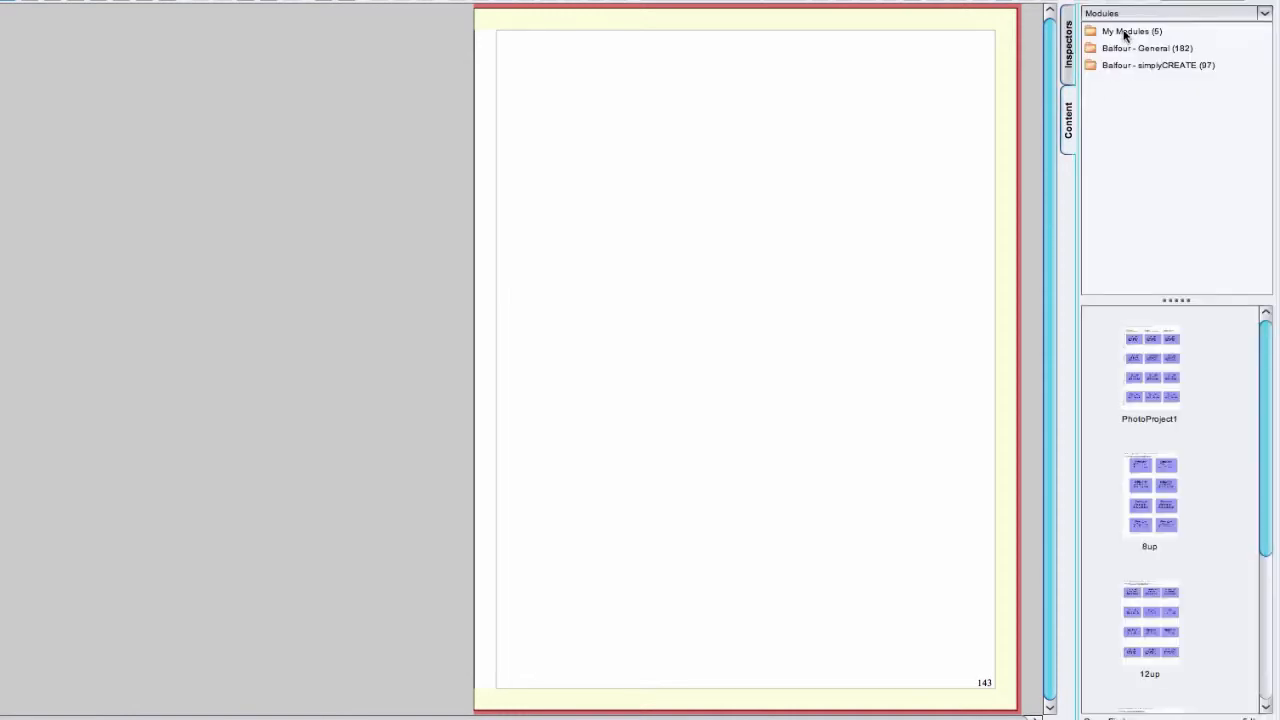
left_click(1117, 32)
left_click_drag(1262, 357, 1268, 531)
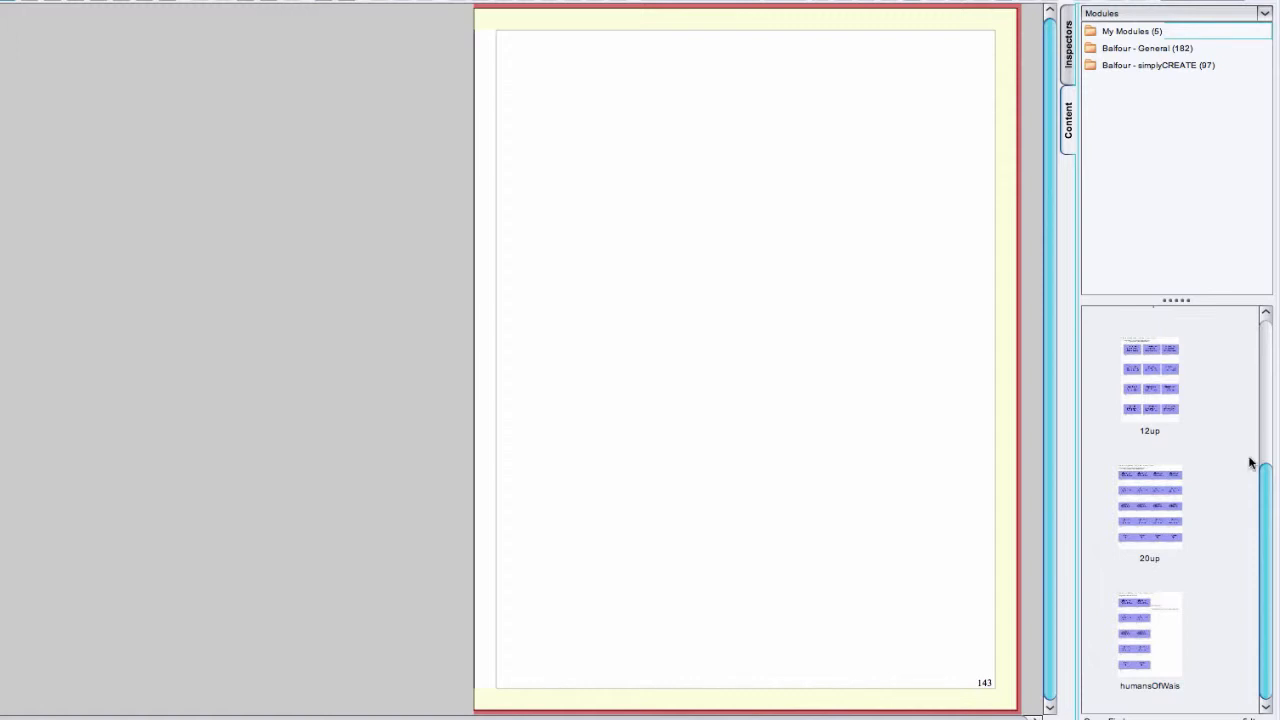
left_click_drag(1266, 466, 1223, 360)
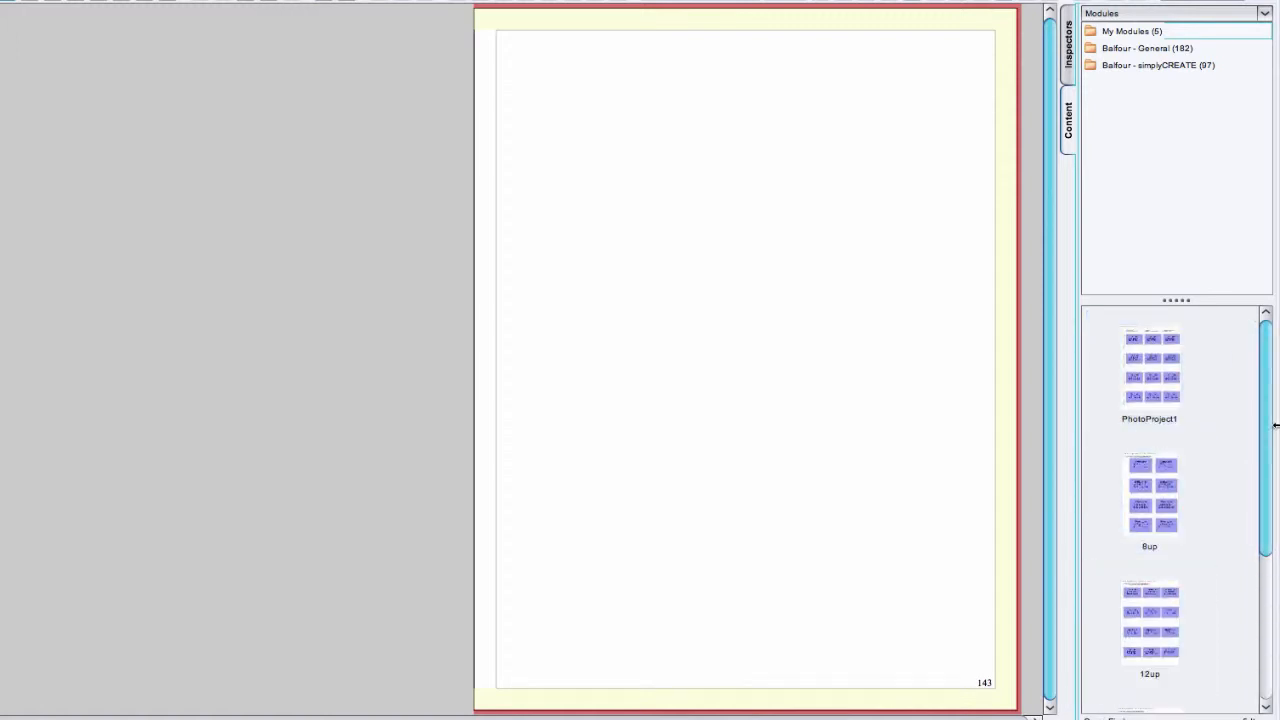
left_click_drag(1266, 408, 1244, 590)
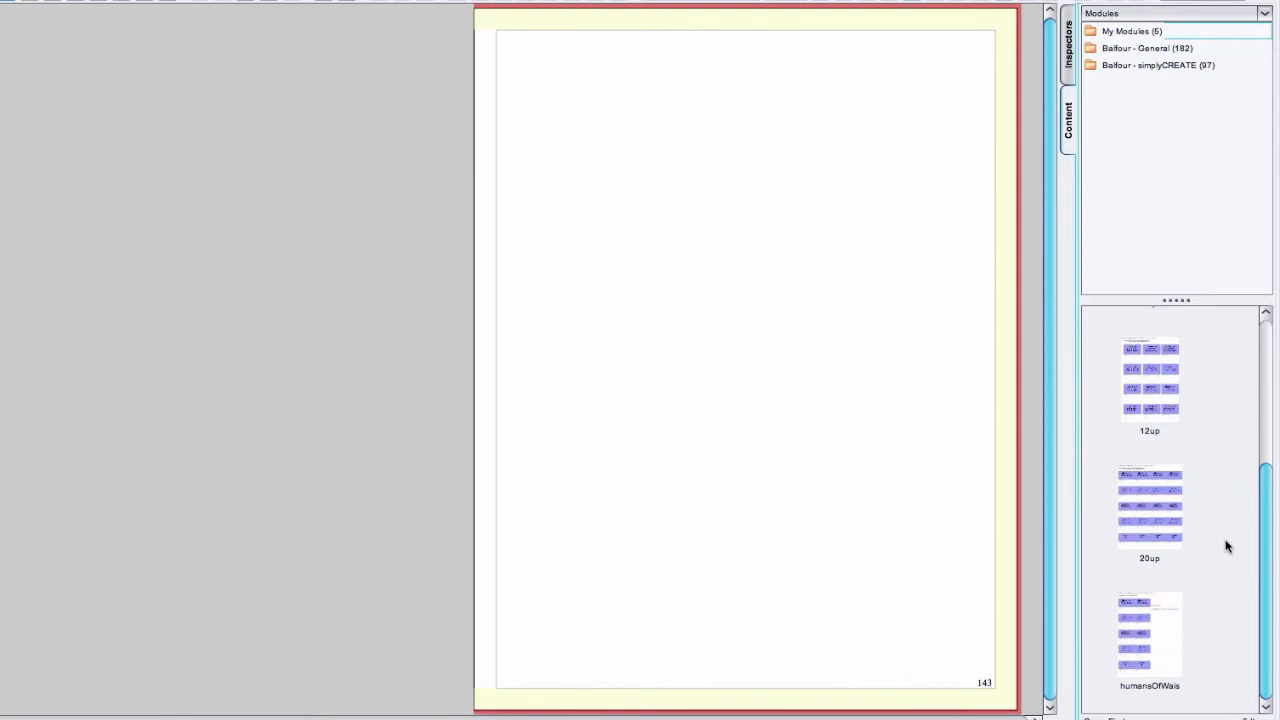
mouse_move(1266, 517)
left_mouse_down()
mouse_move(1244, 368)
mouse_move(1250, 505)
left_mouse_up()
left_click(1149, 409)
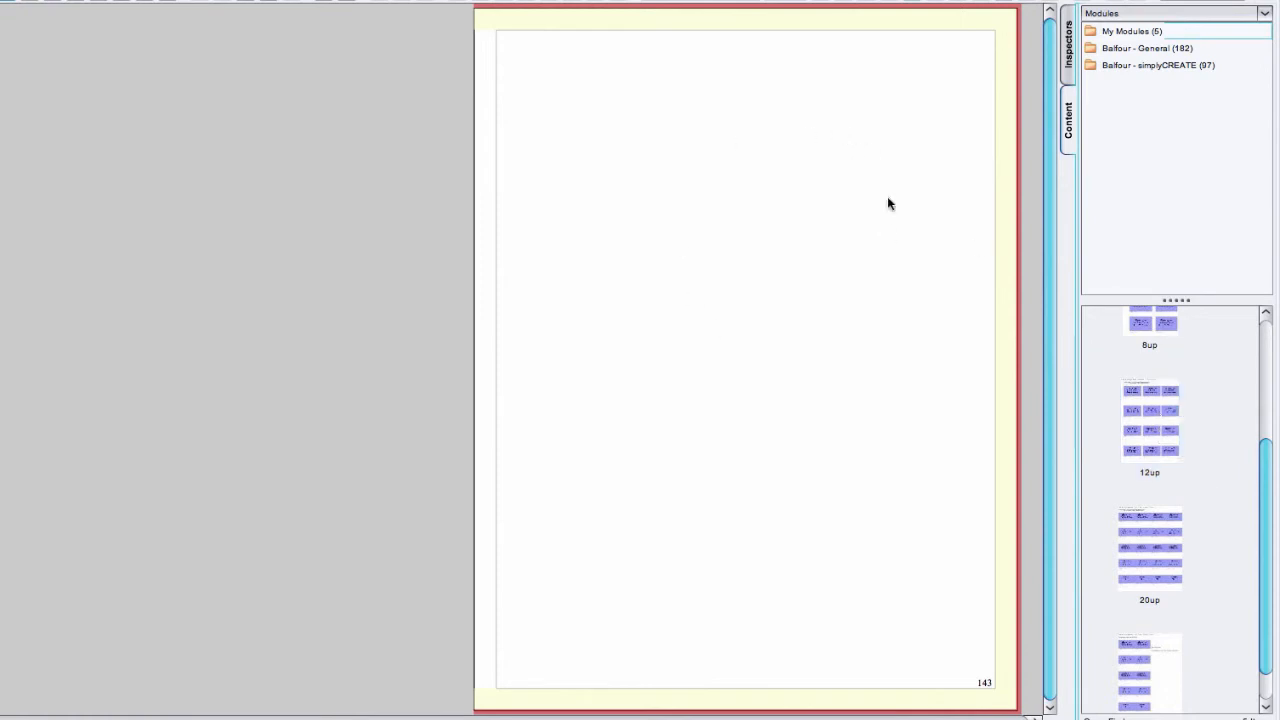
- Show the Summer Photos layer and hide the Ooc3: Zombie Scavenger Hunt layer
left_click(1070, 44)
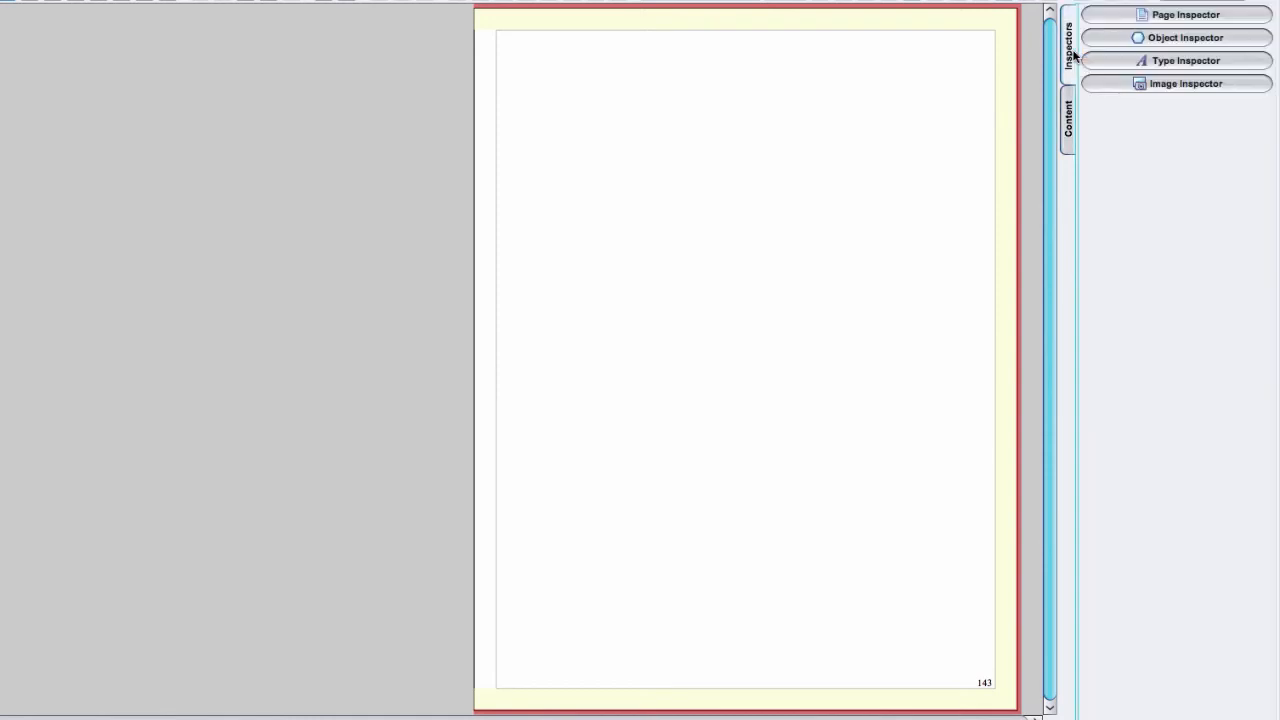
left_click(1178, 16)
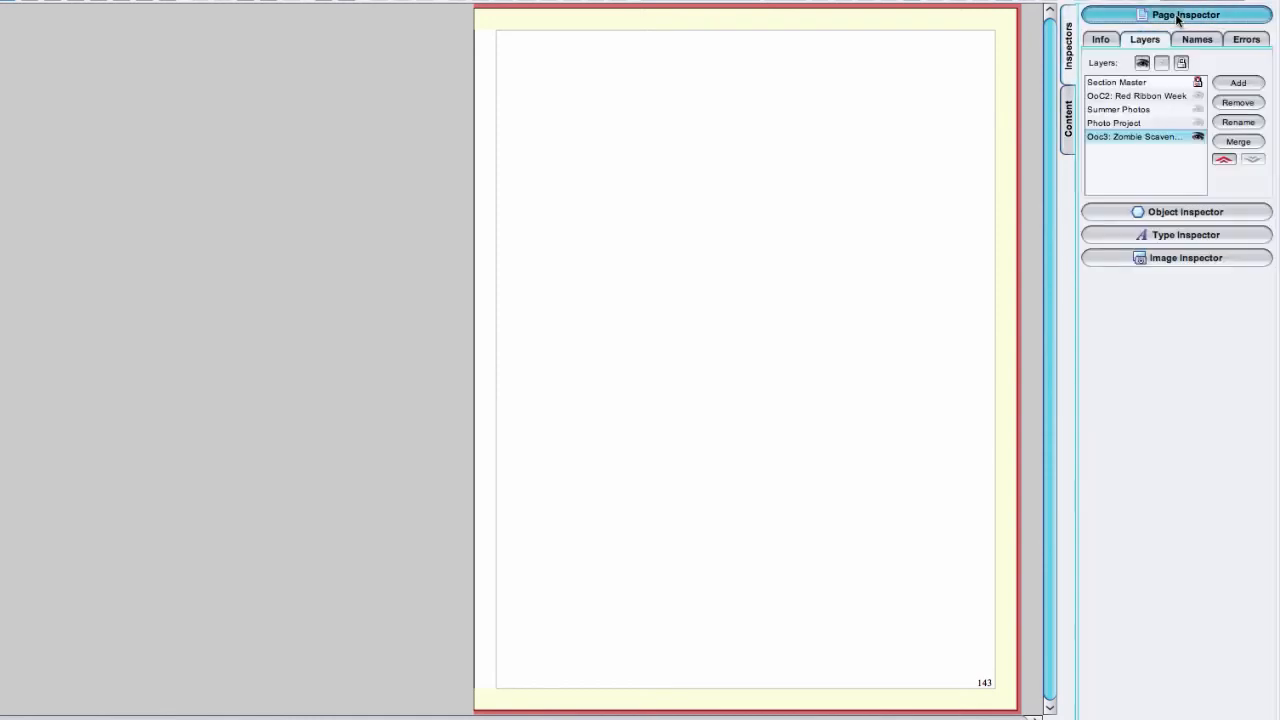
left_click(1199, 110)
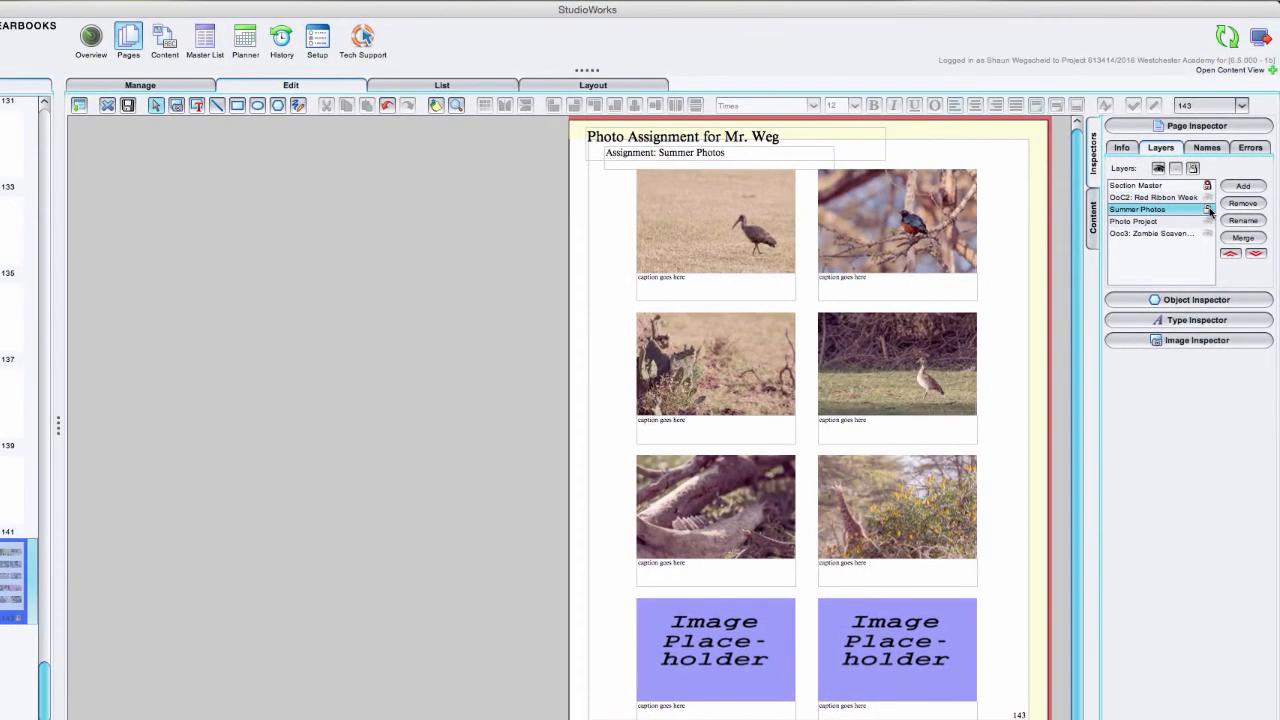
- Save and close page 143, and exit StudioWorks
left_click(127, 106)
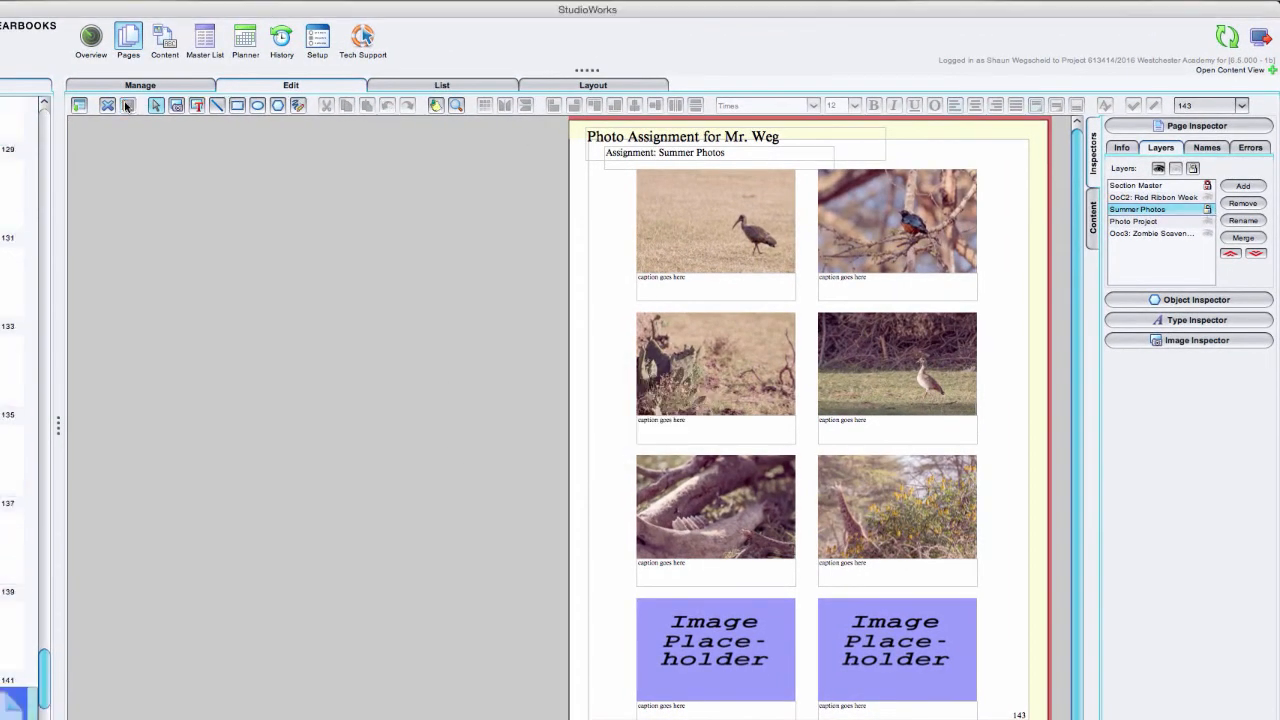
left_click(107, 105)
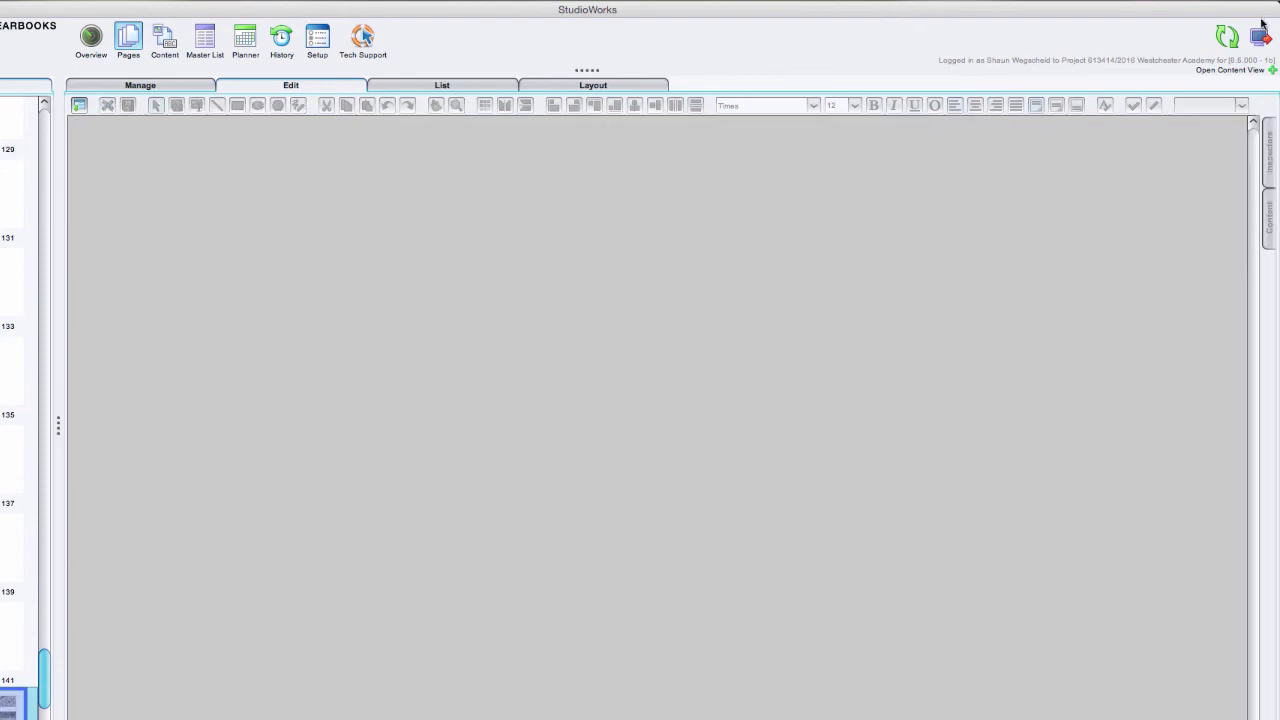
left_click(1260, 37)
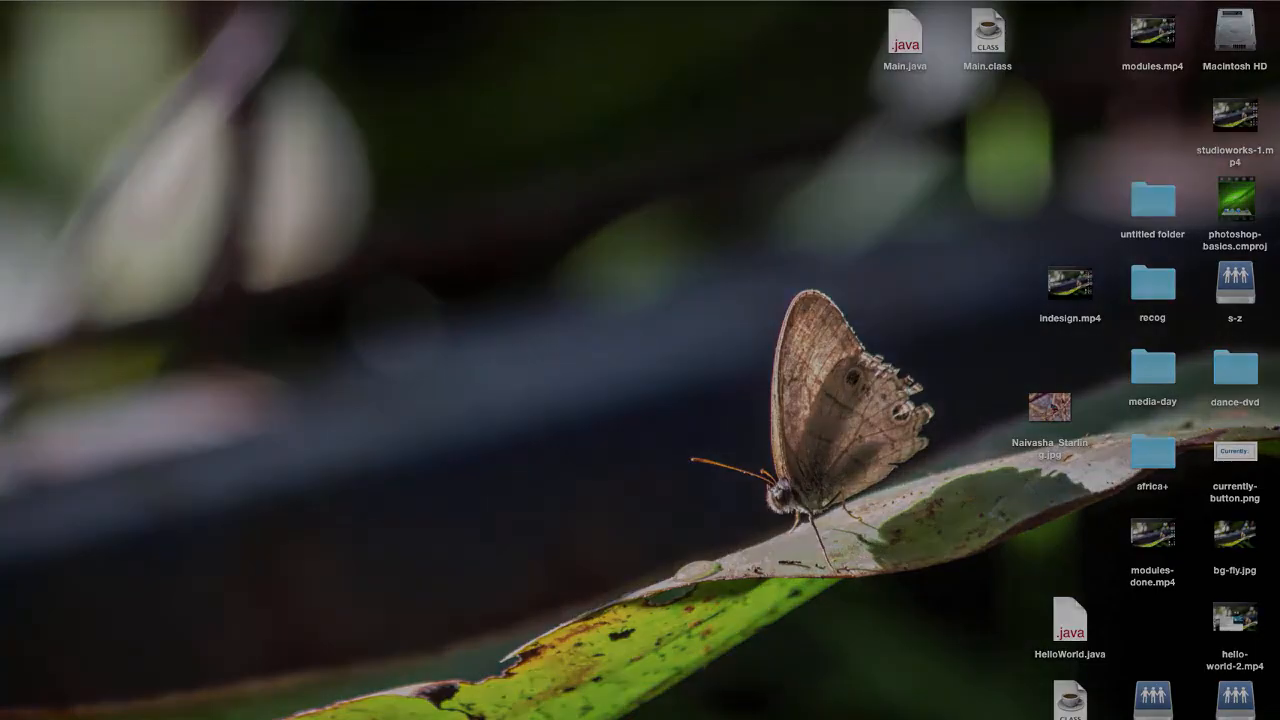